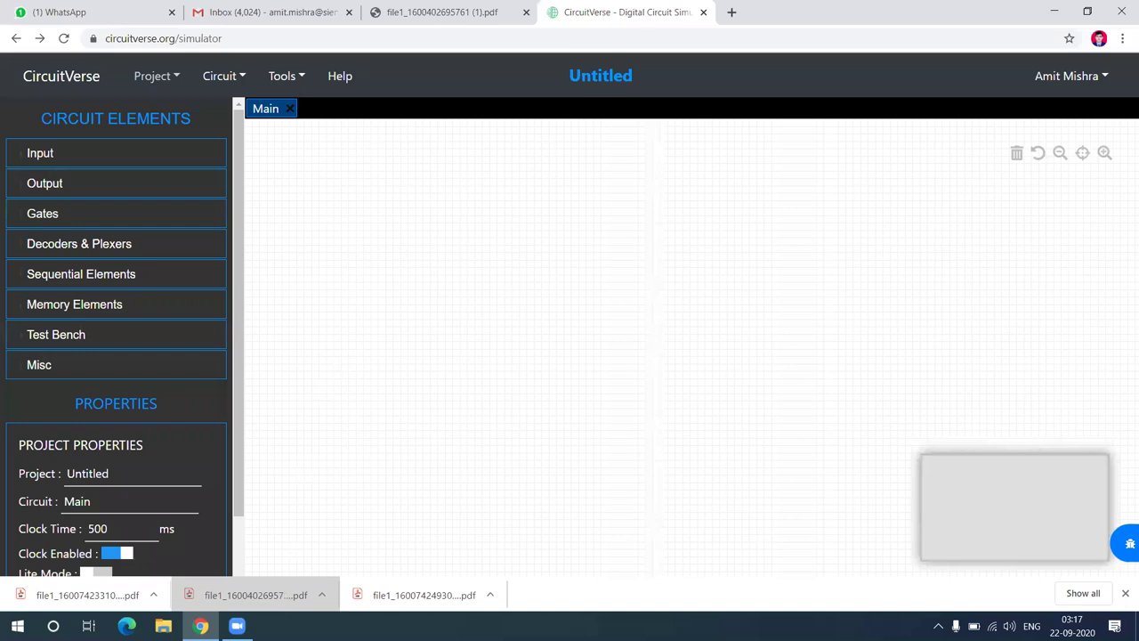
{"action": "left_click", "coordinate": [262, 596]}
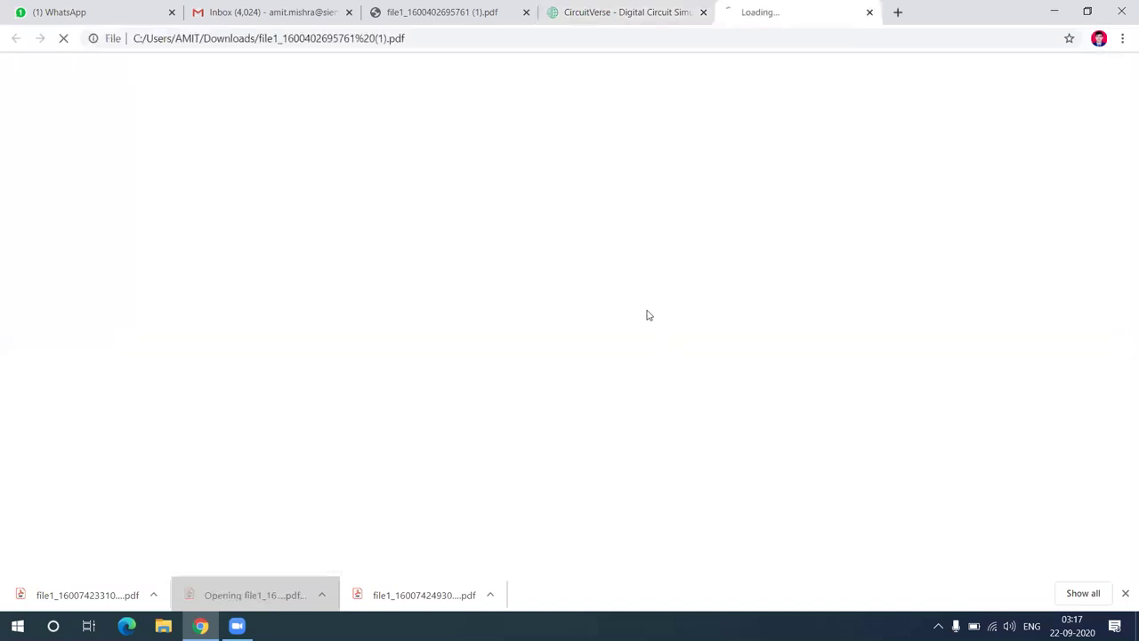
{"action": "scroll", "coordinate": [647, 313], "scroll_direction": "down", "scroll_amount": 1}
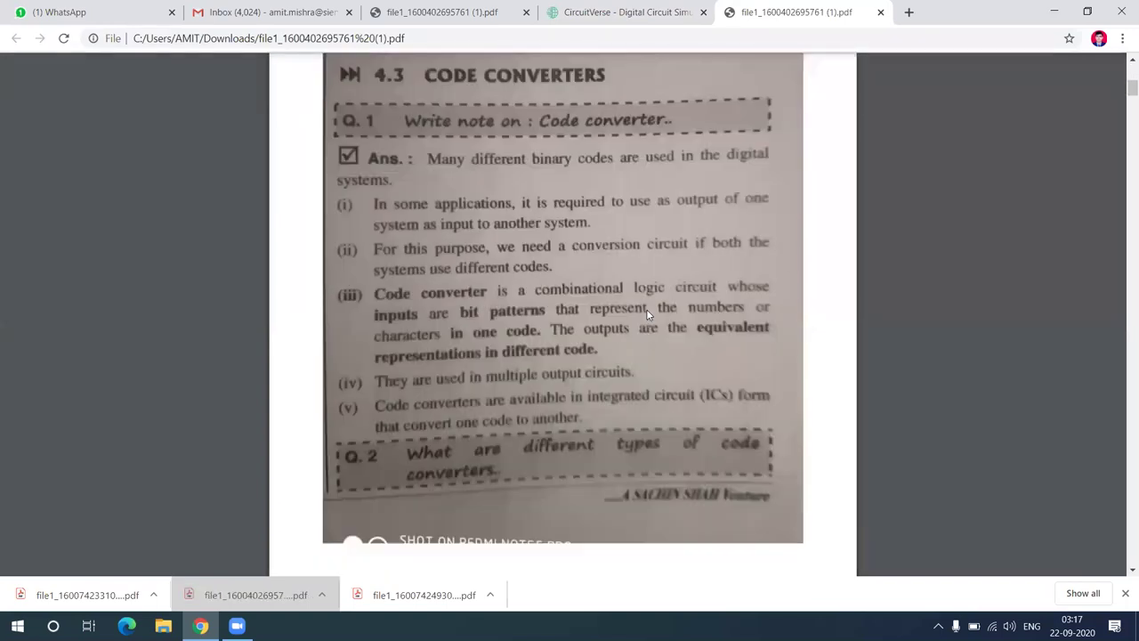
{"action": "scroll", "coordinate": [546, 181], "scroll_direction": "down", "scroll_amount": 5}
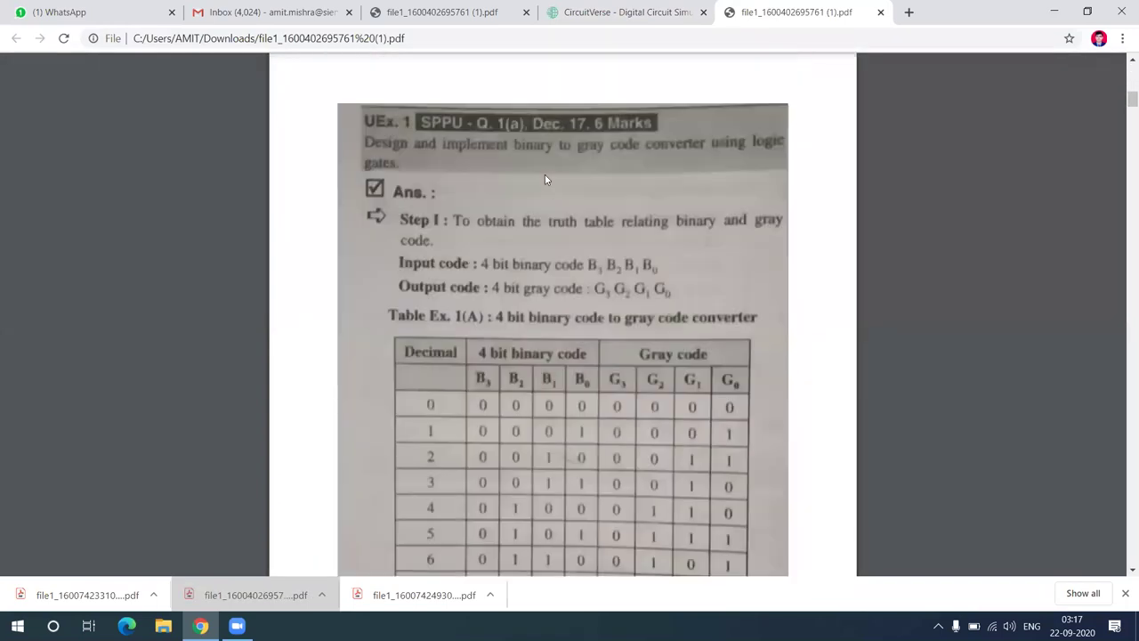
- Launch Epic Pen and place its drawing toolbar beside the PDF page, clear of the text
{"action": "left_click", "coordinate": [17, 626]}
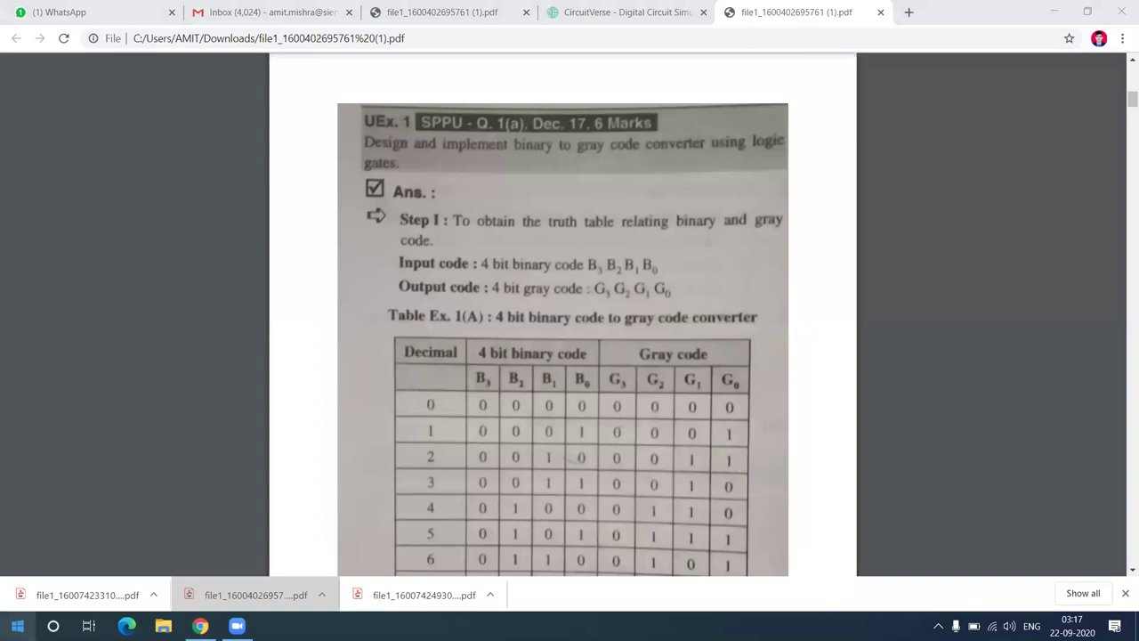
{"action": "type", "text": "epic"}
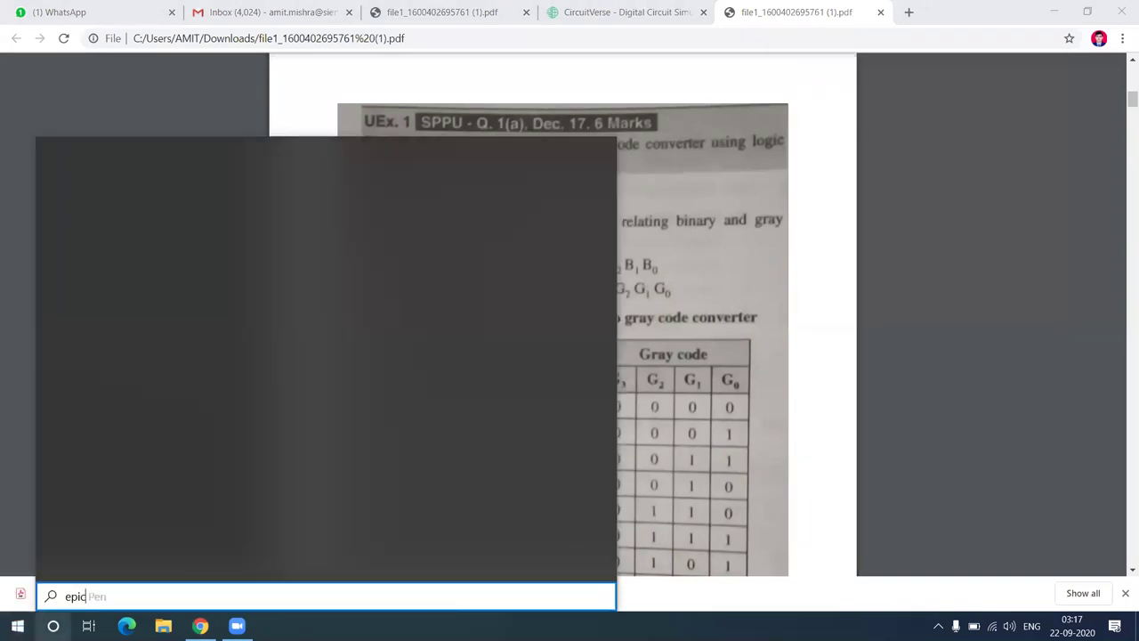
{"action": "left_click", "coordinate": [93, 217]}
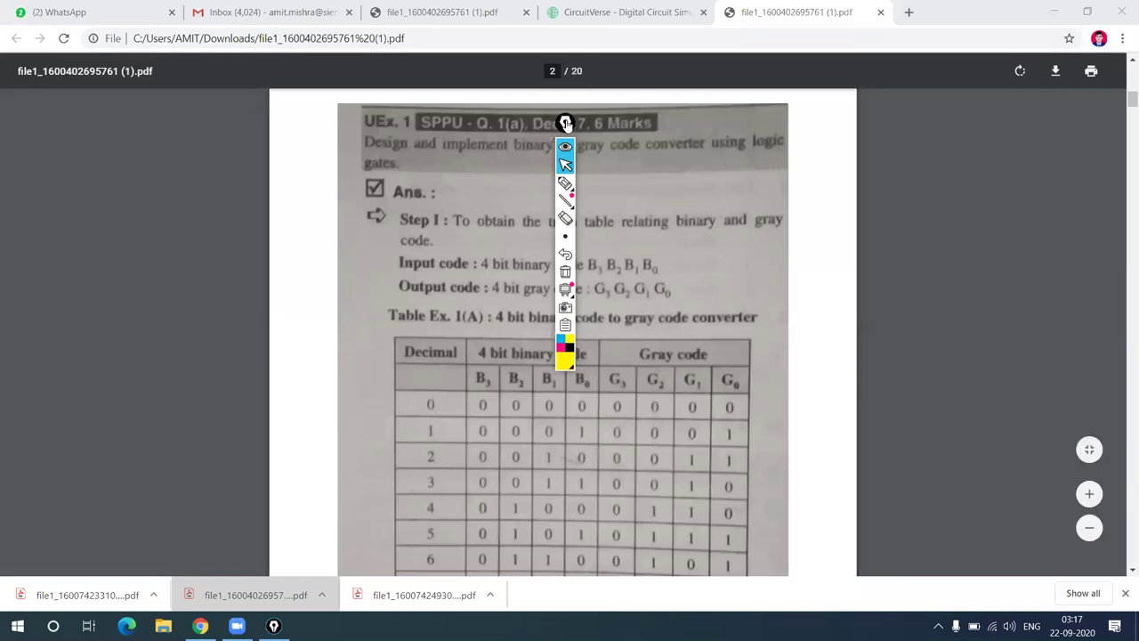
{"action": "left_click_drag", "start_coordinate": [1048, 162], "coordinate": [1047, 160]}
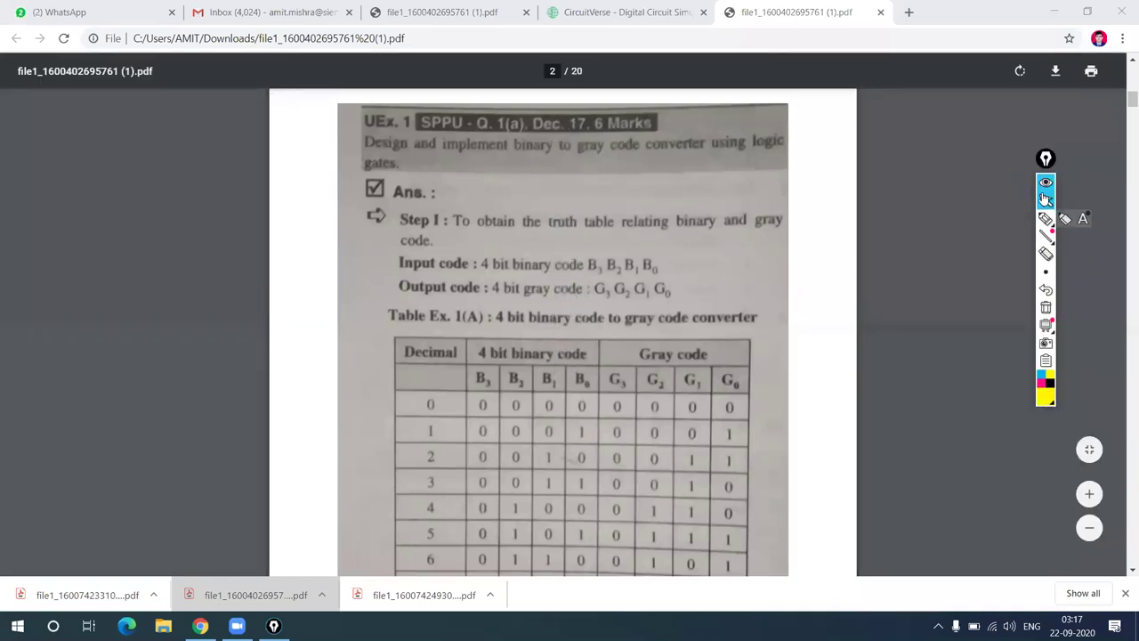
- Underline "binary to gray code converter" in the question with the yellow pen, and clear the annotation at the truth table
{"action": "left_click", "coordinate": [1046, 219]}
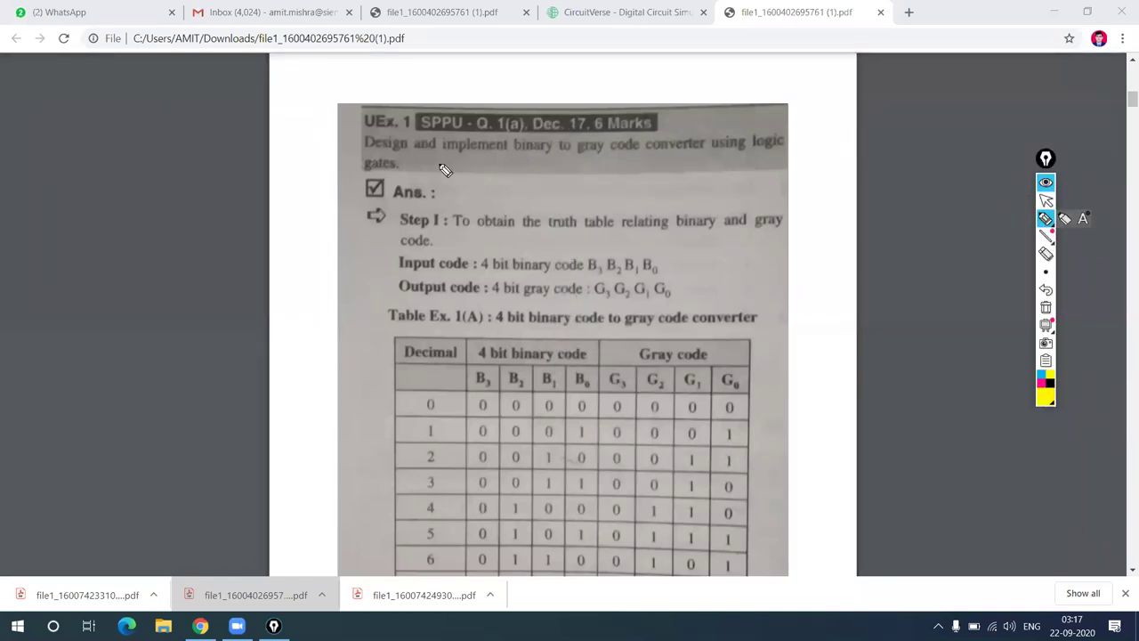
{"action": "left_click_drag", "start_coordinate": [515, 166], "coordinate": [710, 165]}
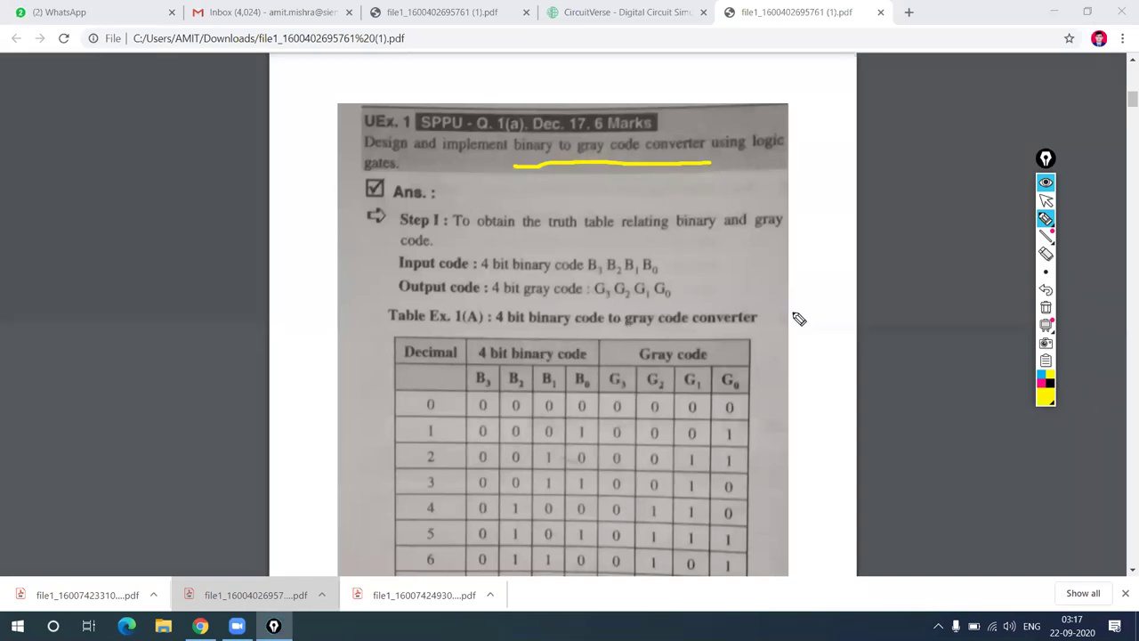
{"action": "left_click", "coordinate": [1046, 201]}
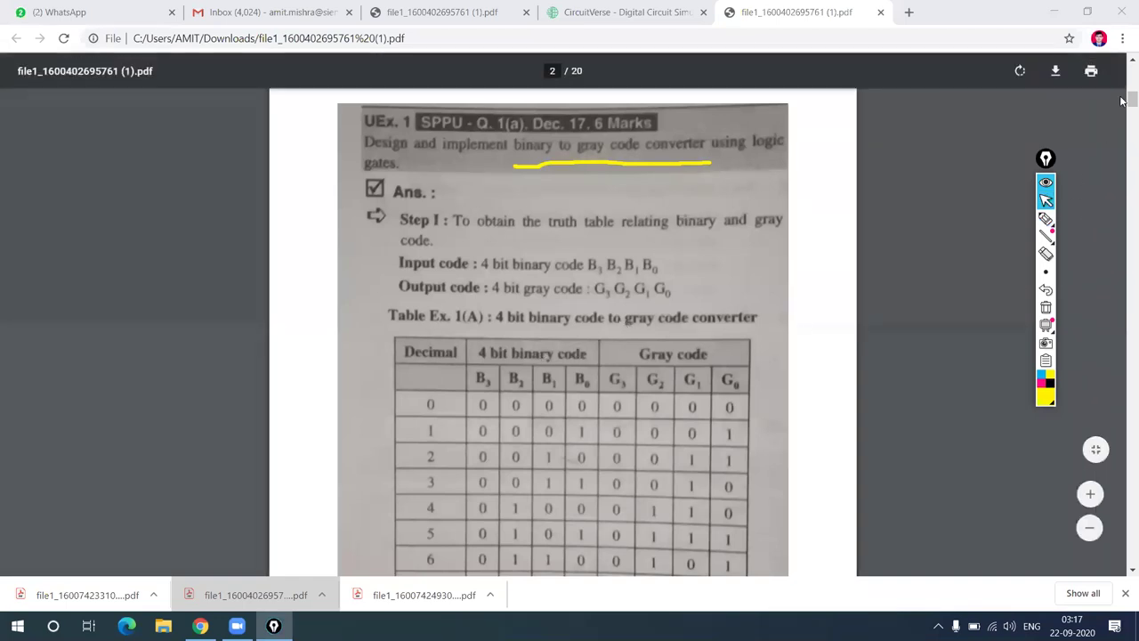
{"action": "scroll", "coordinate": [1123, 107], "scroll_direction": "down", "scroll_amount": 1}
{"action": "scroll", "coordinate": [1123, 107], "scroll_direction": "down", "scroll_amount": 3}
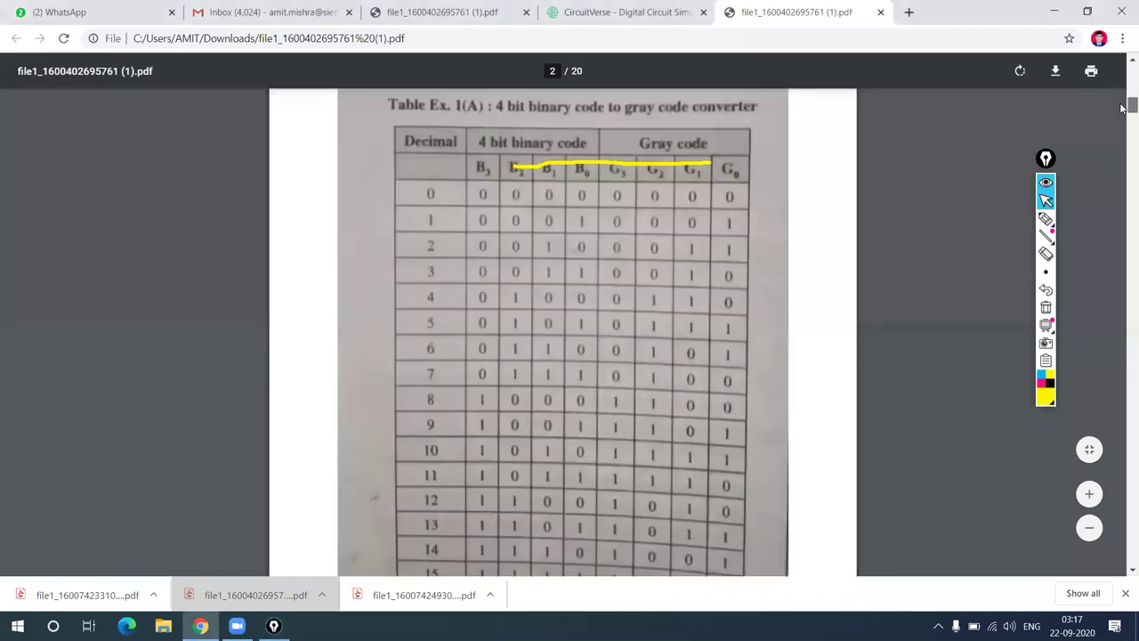
{"action": "left_click", "coordinate": [1046, 307]}
- Underline the "4 bit binary code" and "Gray code" table headings with the yellow pen, and clear the marks
{"action": "left_click", "coordinate": [1046, 219]}
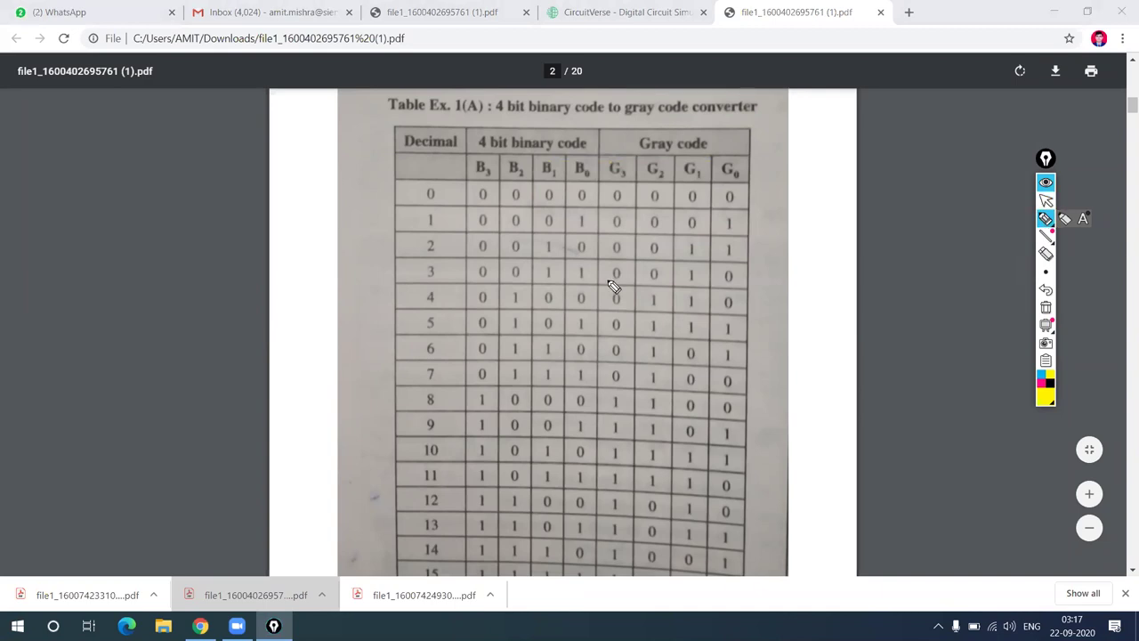
{"action": "left_click_drag", "start_coordinate": [482, 153], "coordinate": [594, 153]}
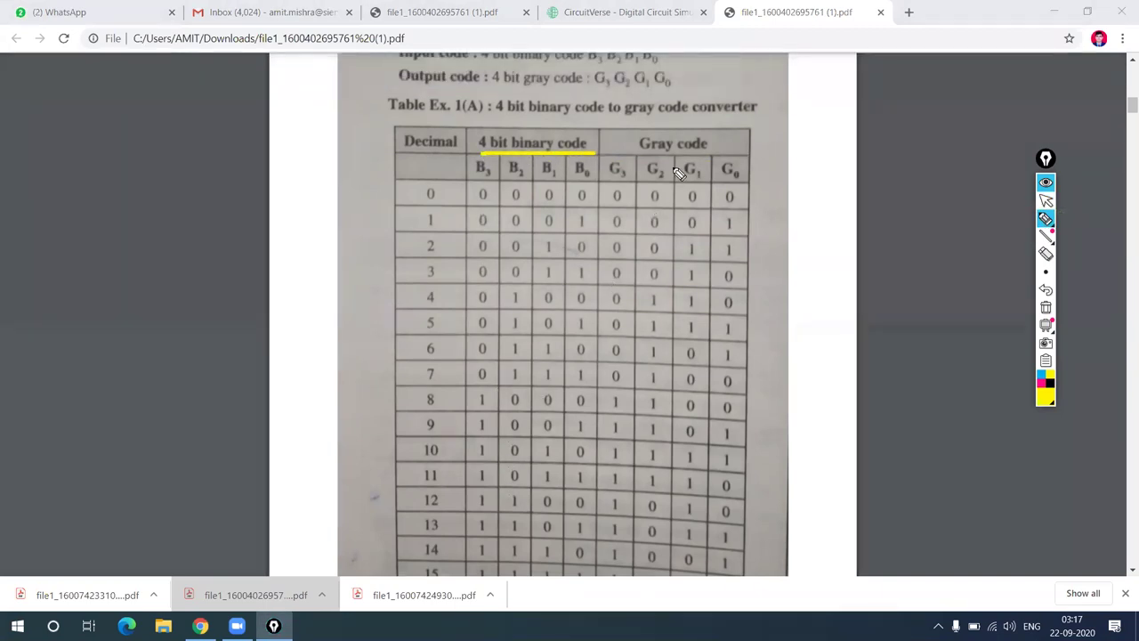
{"action": "left_click_drag", "start_coordinate": [643, 154], "coordinate": [731, 152]}
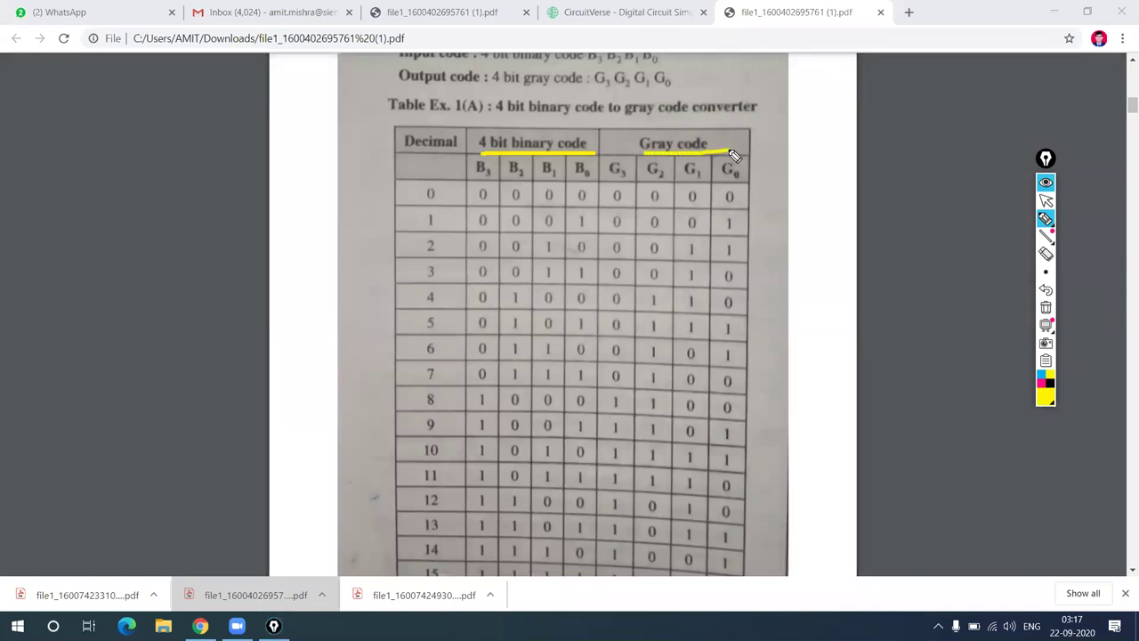
{"action": "left_click", "coordinate": [1047, 308]}
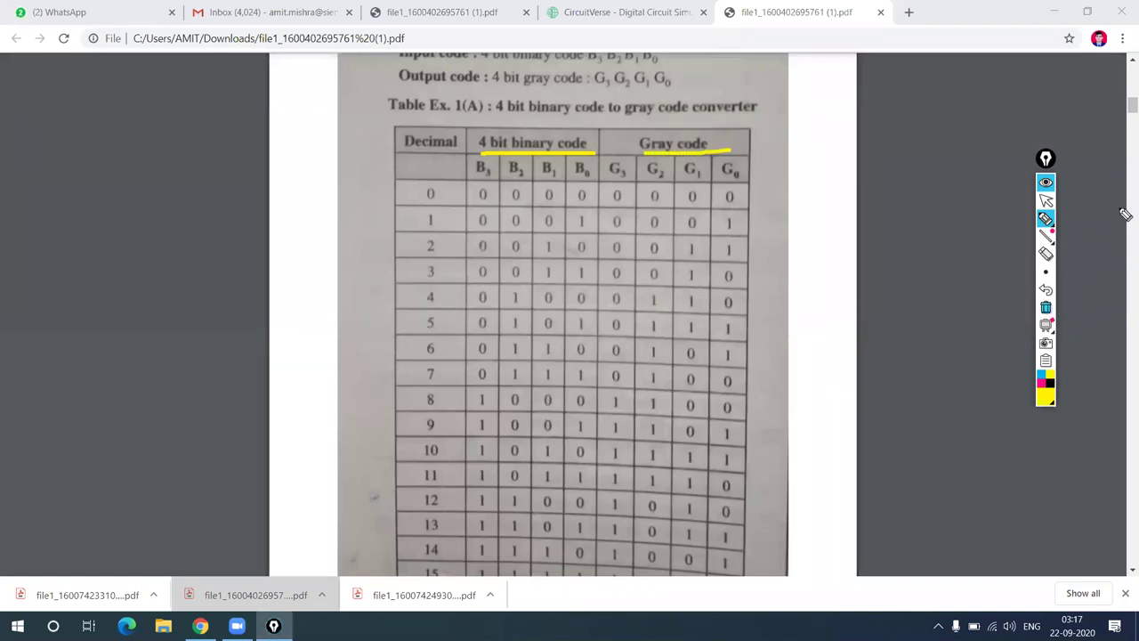
{"action": "left_click", "coordinate": [1046, 200]}
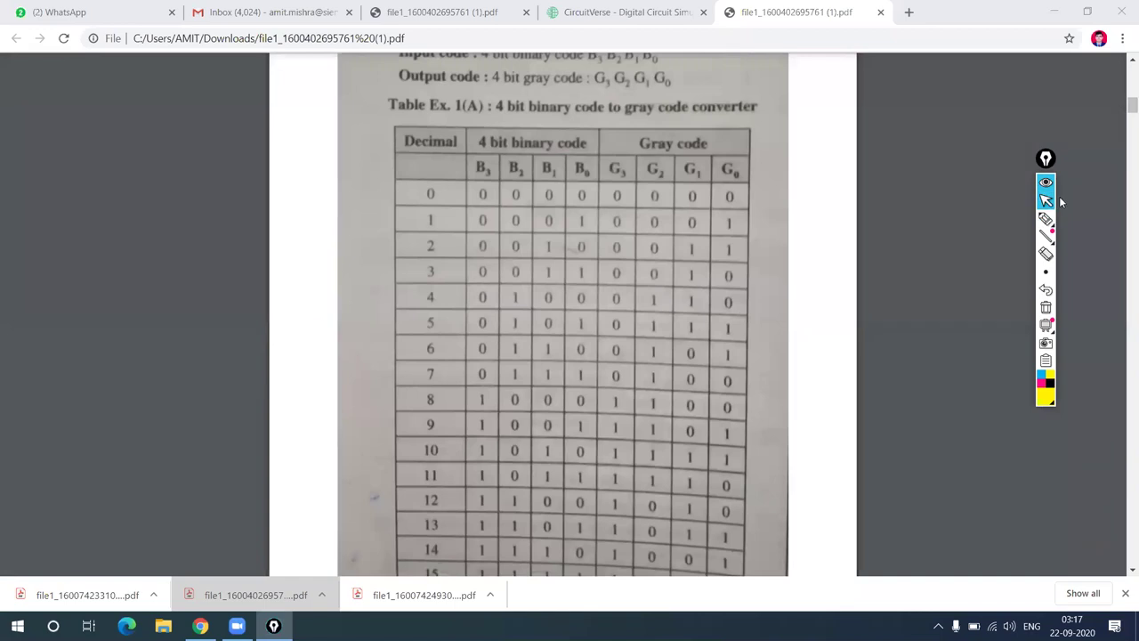
- Underline the binary and gray code values in truth table rows 0 to 3 with the yellow pen, and clear the marks
{"action": "scroll", "coordinate": [1124, 108], "scroll_direction": "up", "scroll_amount": 1}
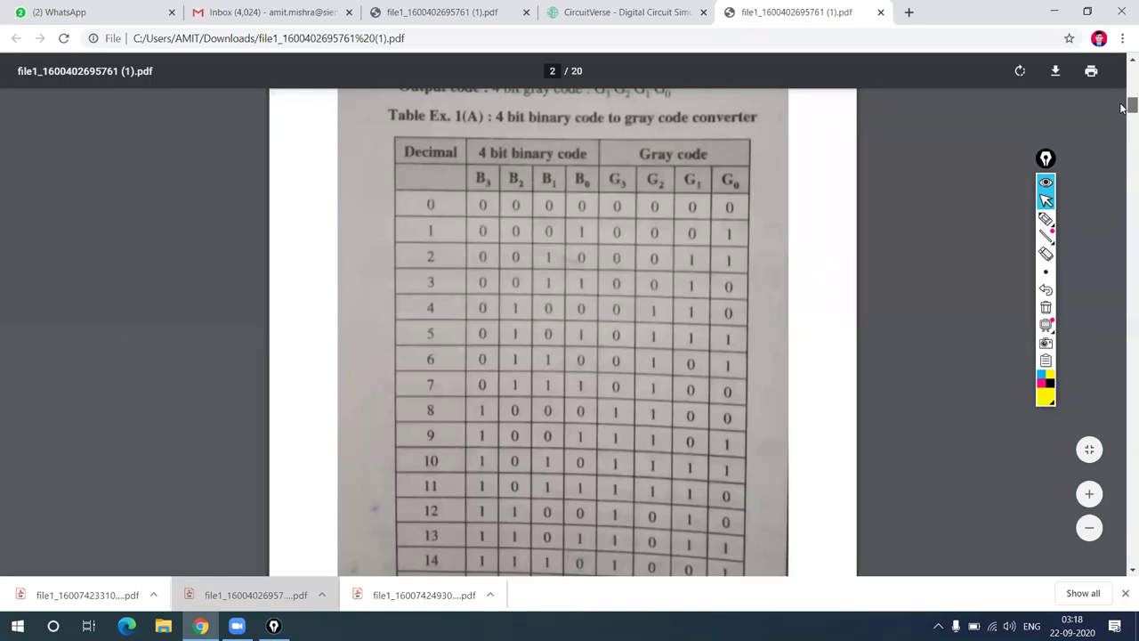
{"action": "scroll", "coordinate": [1123, 107], "scroll_direction": "down", "scroll_amount": 2}
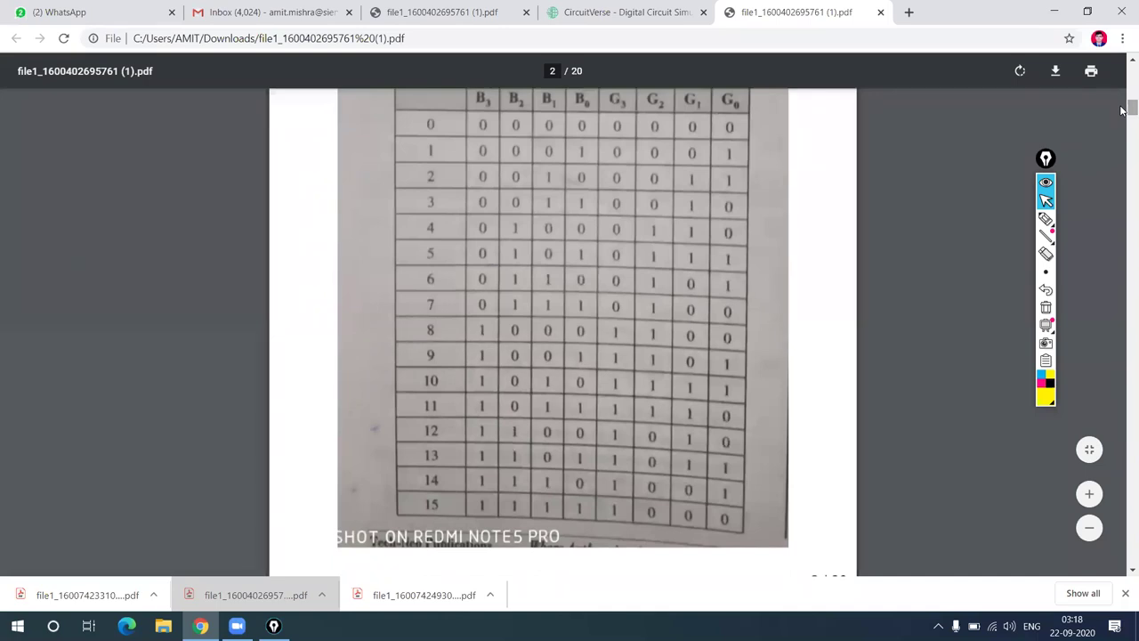
{"action": "scroll", "coordinate": [906, 223], "scroll_direction": "up", "scroll_amount": 2}
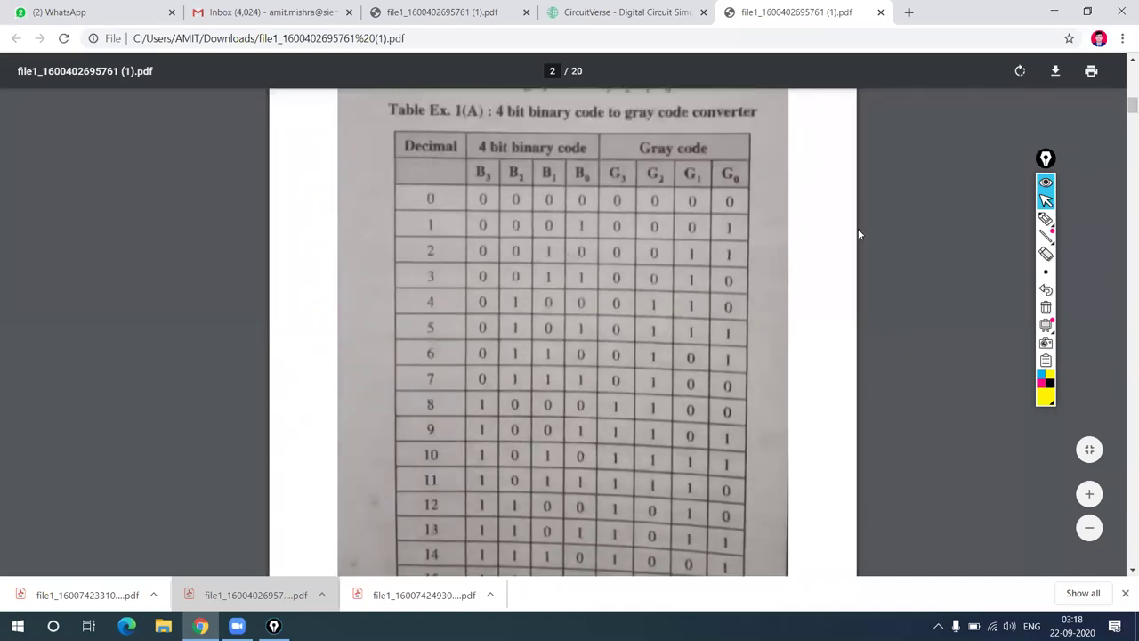
{"action": "left_click", "coordinate": [1046, 218]}
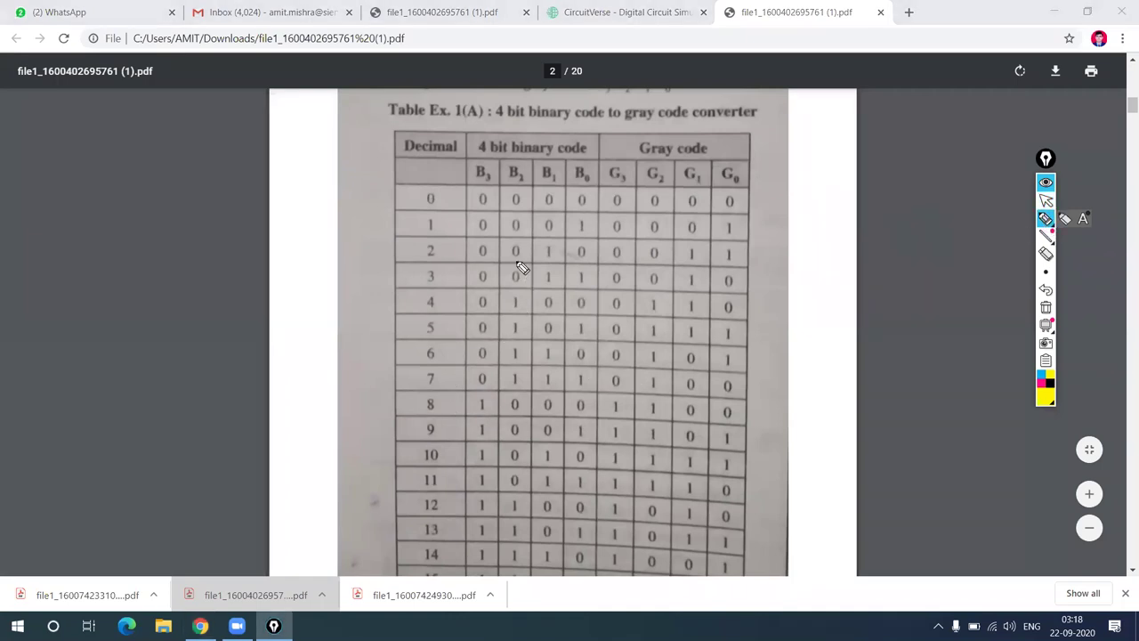
{"action": "mouse_move", "coordinate": [481, 210]}
{"action": "left_mouse_down"}
{"action": "mouse_move", "coordinate": [699, 209]}
{"action": "mouse_move", "coordinate": [791, 194]}
{"action": "left_mouse_up"}
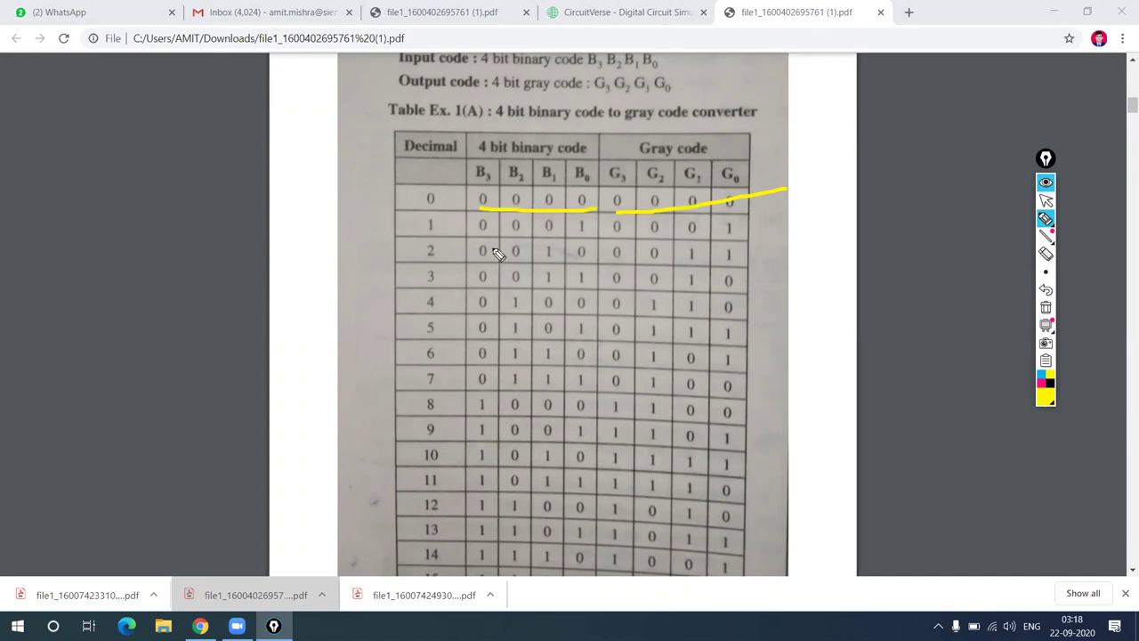
{"action": "left_click_drag", "start_coordinate": [521, 249], "coordinate": [773, 223]}
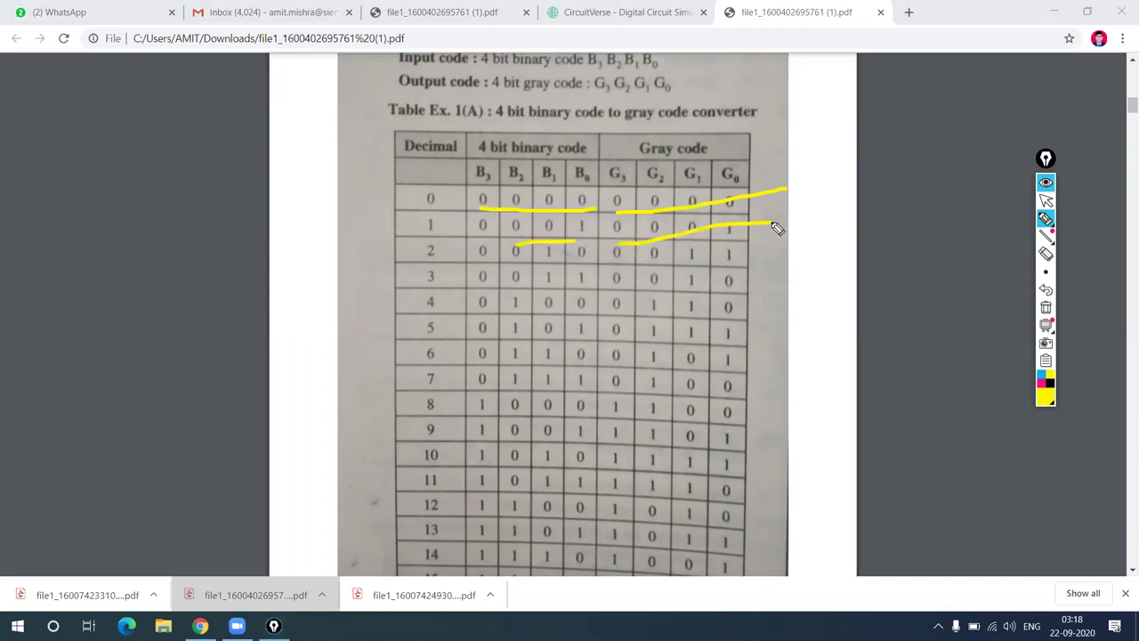
{"action": "left_click_drag", "start_coordinate": [510, 266], "coordinate": [714, 264]}
{"action": "left_click_drag", "start_coordinate": [509, 290], "coordinate": [748, 291]}
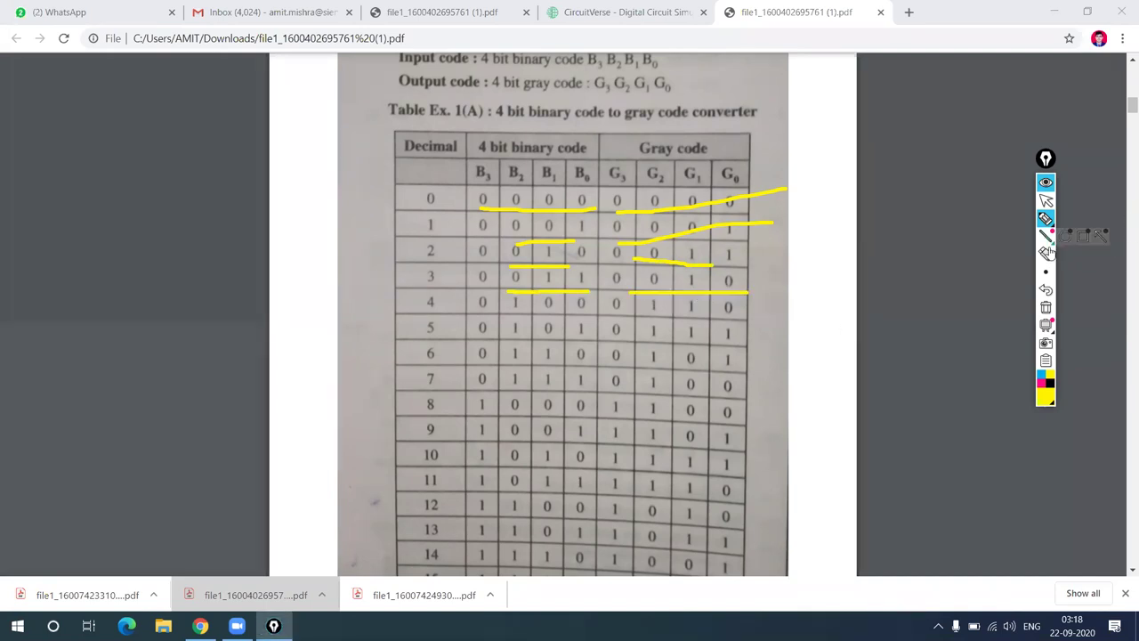
{"action": "left_click", "coordinate": [1046, 308]}
{"action": "left_click", "coordinate": [1046, 201]}
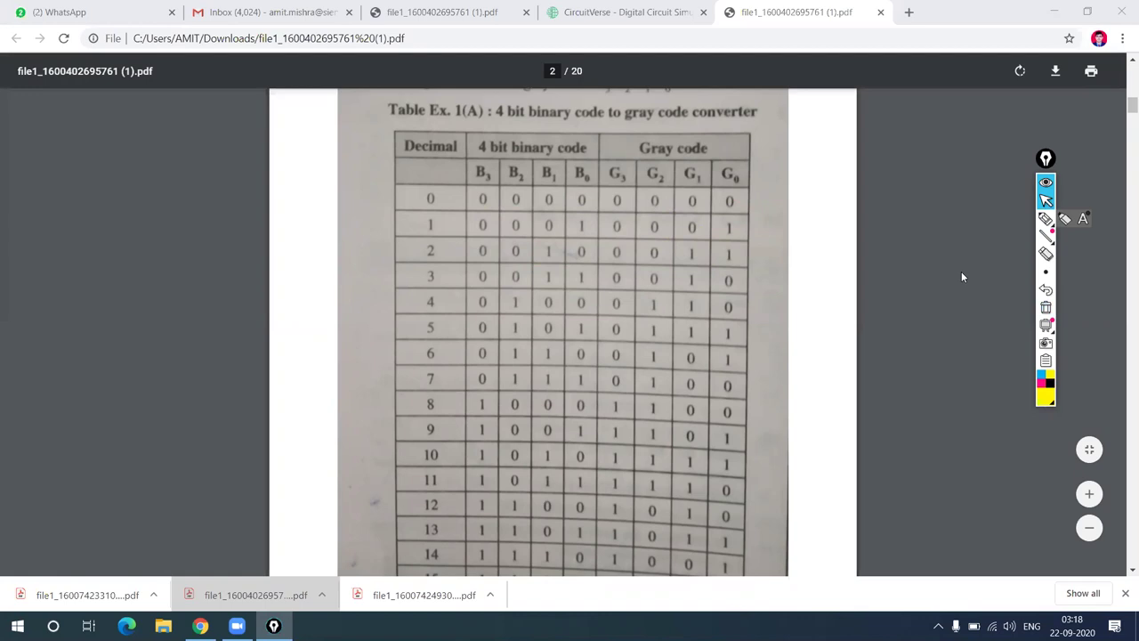
- Mark the G3, G2, G1 and G0 column headings of the truth table with yellow pen strokes
{"action": "left_click", "coordinate": [1045, 218]}
{"action": "left_click_drag", "start_coordinate": [624, 168], "coordinate": [637, 116]}
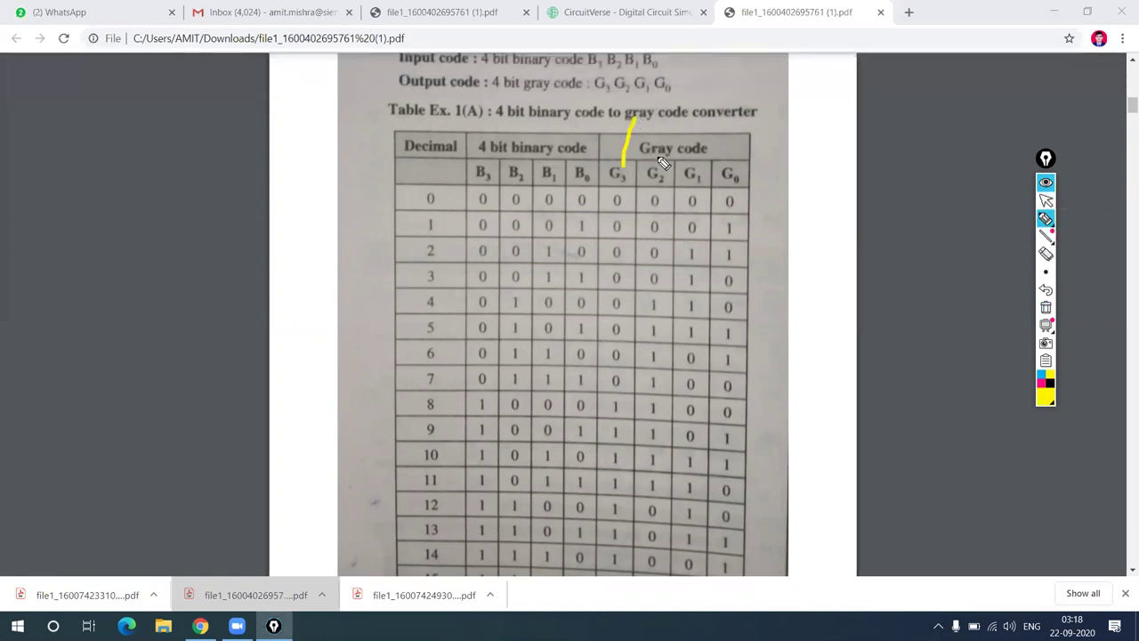
{"action": "mouse_move", "coordinate": [663, 168]}
{"action": "left_mouse_down"}
{"action": "mouse_move", "coordinate": [673, 136]}
{"action": "mouse_move", "coordinate": [756, 129]}
{"action": "left_mouse_up"}
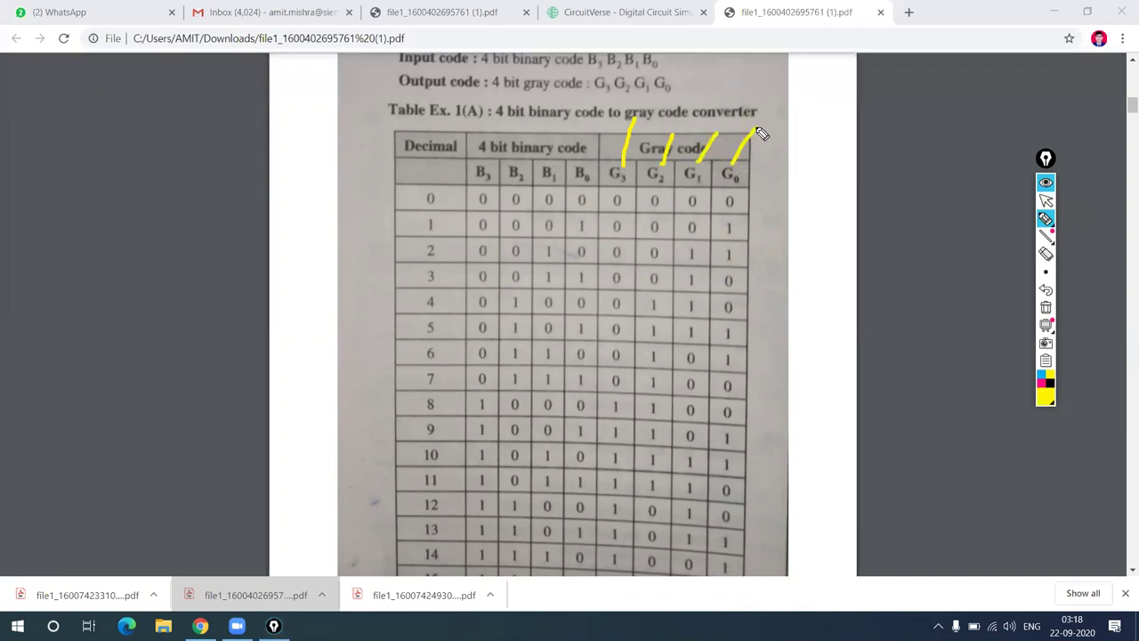
- Mark the G3 ones in rows 8 to 10, circle their binary codes in yellow, and clear all annotations
{"action": "left_click", "coordinate": [621, 403]}
{"action": "left_click_drag", "start_coordinate": [620, 406], "coordinate": [635, 420]}
{"action": "left_click", "coordinate": [624, 458]}
{"action": "mouse_move", "coordinate": [596, 397]}
{"action": "left_mouse_down"}
{"action": "mouse_move", "coordinate": [488, 393]}
{"action": "mouse_move", "coordinate": [462, 405]}
{"action": "mouse_move", "coordinate": [481, 423]}
{"action": "mouse_move", "coordinate": [593, 402]}
{"action": "left_mouse_up"}
{"action": "mouse_move", "coordinate": [516, 425]}
{"action": "left_mouse_down"}
{"action": "mouse_move", "coordinate": [477, 431]}
{"action": "mouse_move", "coordinate": [492, 445]}
{"action": "mouse_move", "coordinate": [597, 463]}
{"action": "mouse_move", "coordinate": [569, 441]}
{"action": "mouse_move", "coordinate": [470, 454]}
{"action": "mouse_move", "coordinate": [523, 484]}
{"action": "mouse_move", "coordinate": [573, 461]}
{"action": "left_mouse_up"}
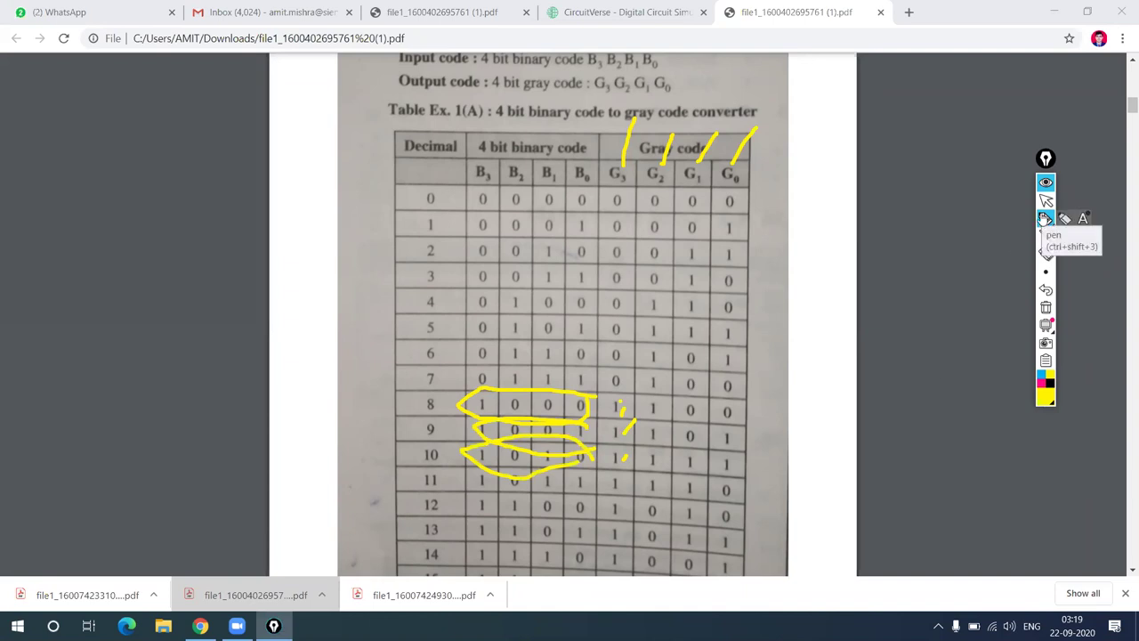
{"action": "left_click", "coordinate": [1047, 307]}
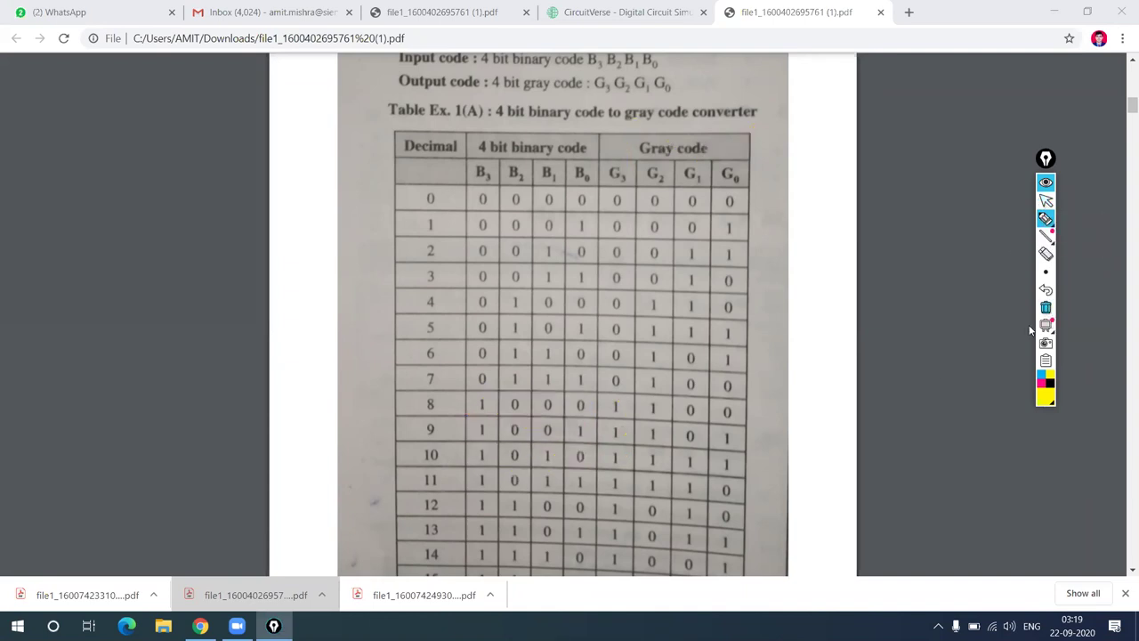
{"action": "left_click", "coordinate": [1047, 200]}
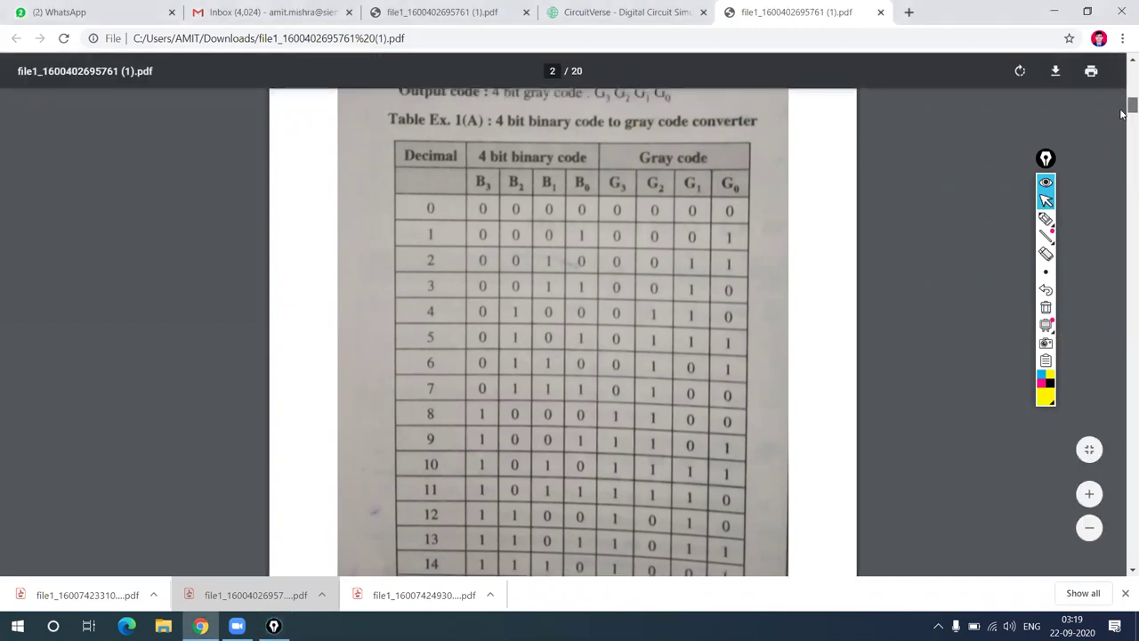
- Circle the expression G3 = B3 under the first K-map on page 3 with the yellow pen, and clear the mark
{"action": "scroll", "coordinate": [1123, 118], "scroll_direction": "down", "scroll_amount": 7}
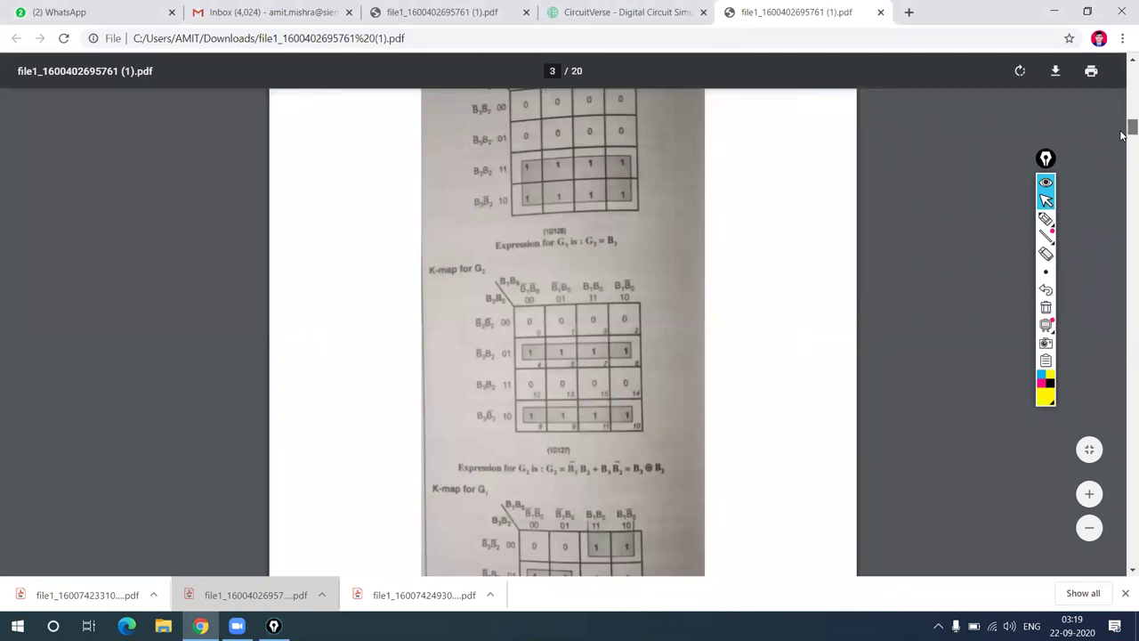
{"action": "scroll", "coordinate": [674, 316], "scroll_direction": "up", "scroll_amount": 2}
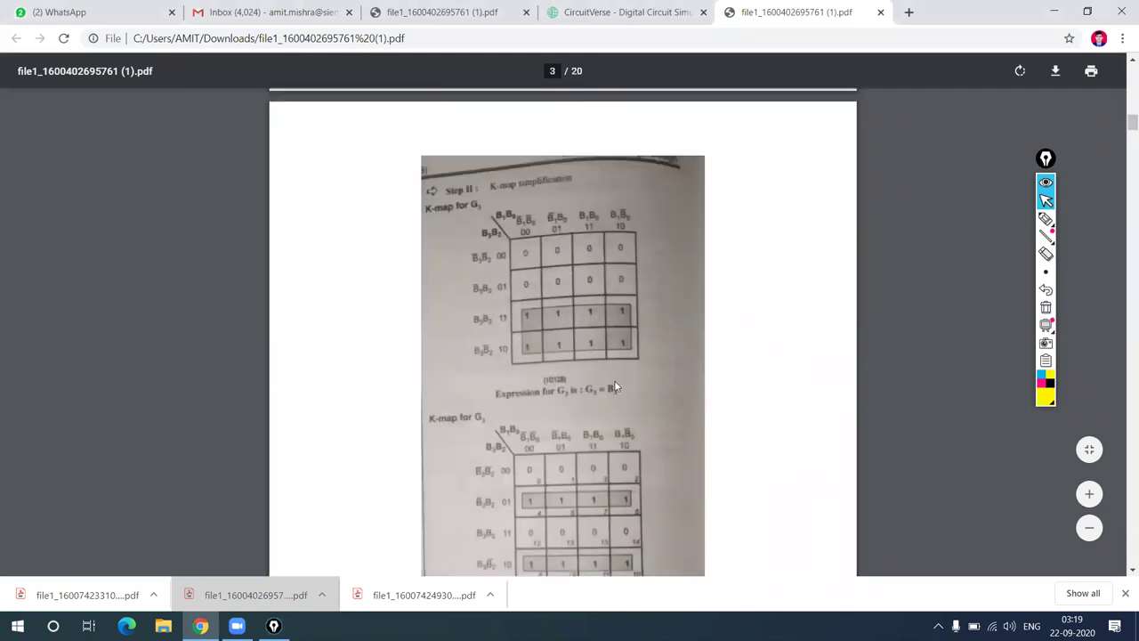
{"action": "left_click", "coordinate": [1046, 218]}
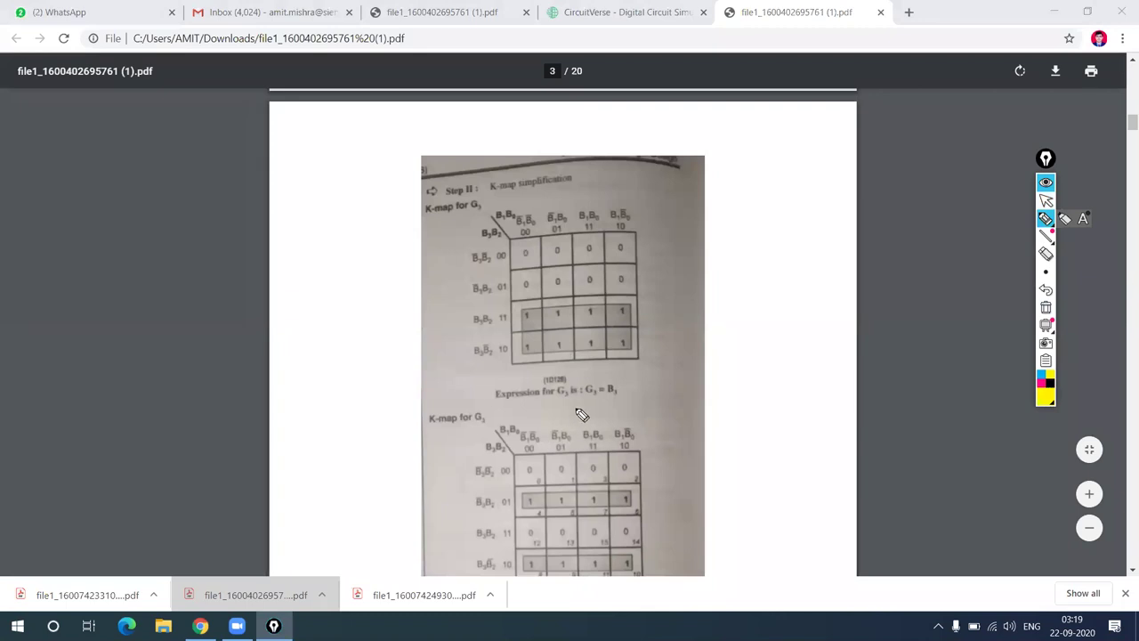
{"action": "mouse_move", "coordinate": [596, 413]}
{"action": "left_mouse_down"}
{"action": "mouse_move", "coordinate": [634, 373]}
{"action": "mouse_move", "coordinate": [561, 387]}
{"action": "mouse_move", "coordinate": [587, 409]}
{"action": "left_mouse_up"}
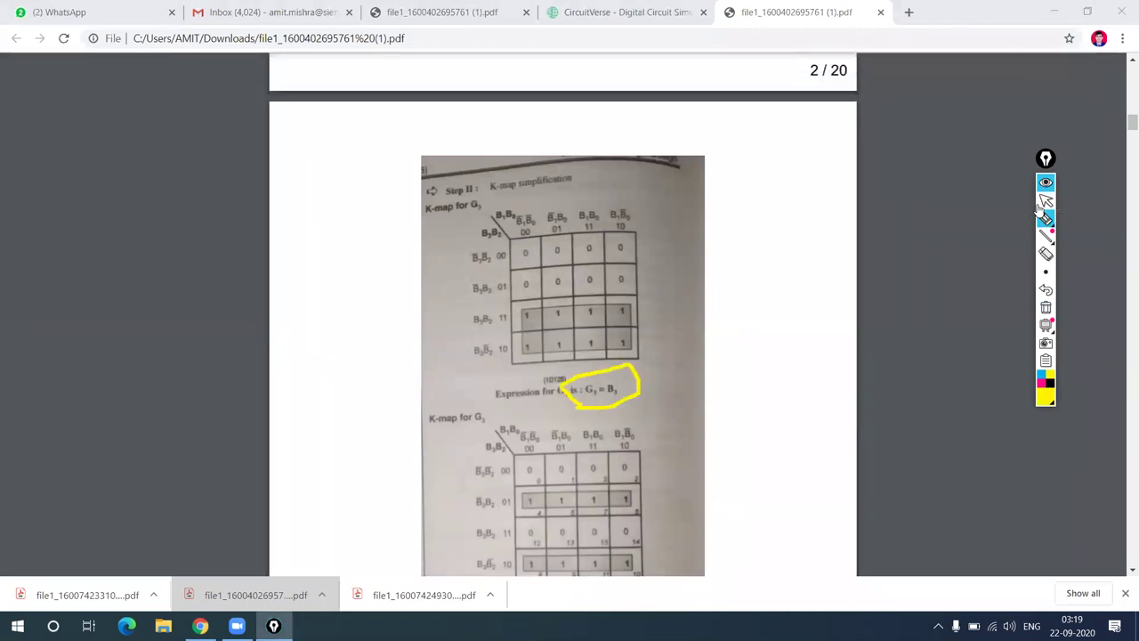
{"action": "left_click", "coordinate": [1046, 307]}
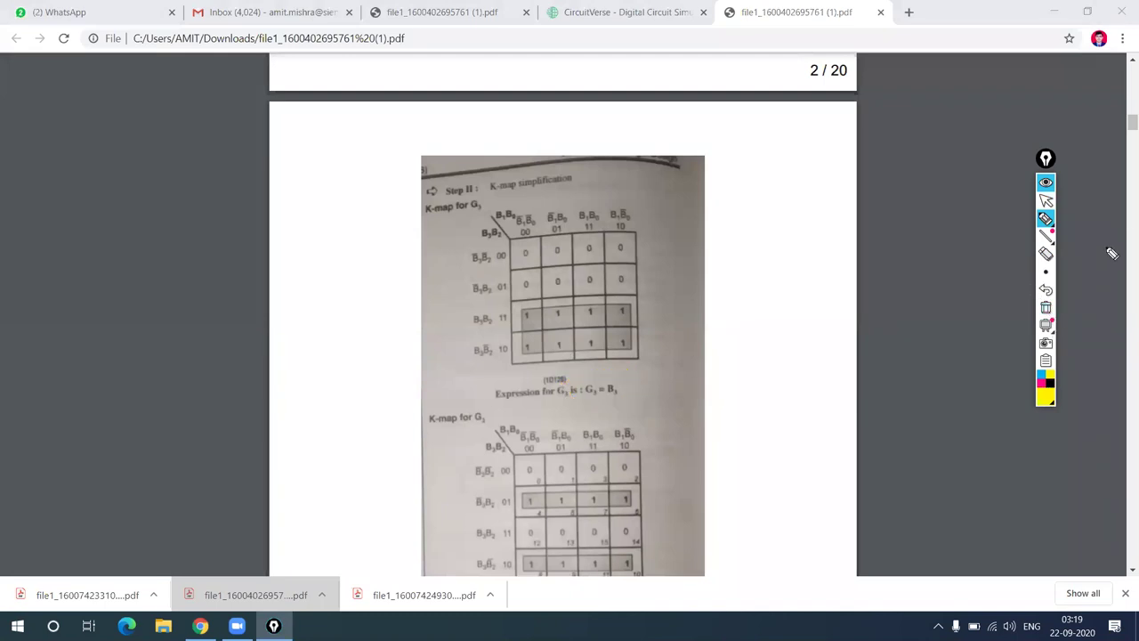
{"action": "left_click", "coordinate": [1046, 200]}
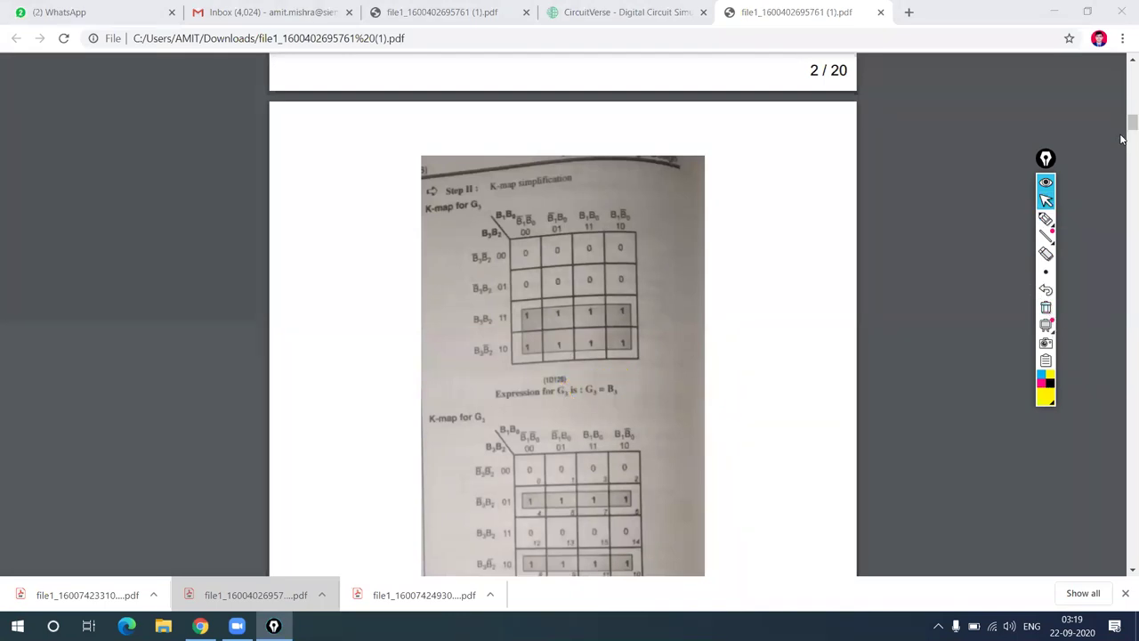
- Underline the simplified expressions for G2 and G1 on page 3 with the yellow pen, and clear the marks
{"action": "scroll", "coordinate": [621, 342], "scroll_direction": "down", "scroll_amount": 3}
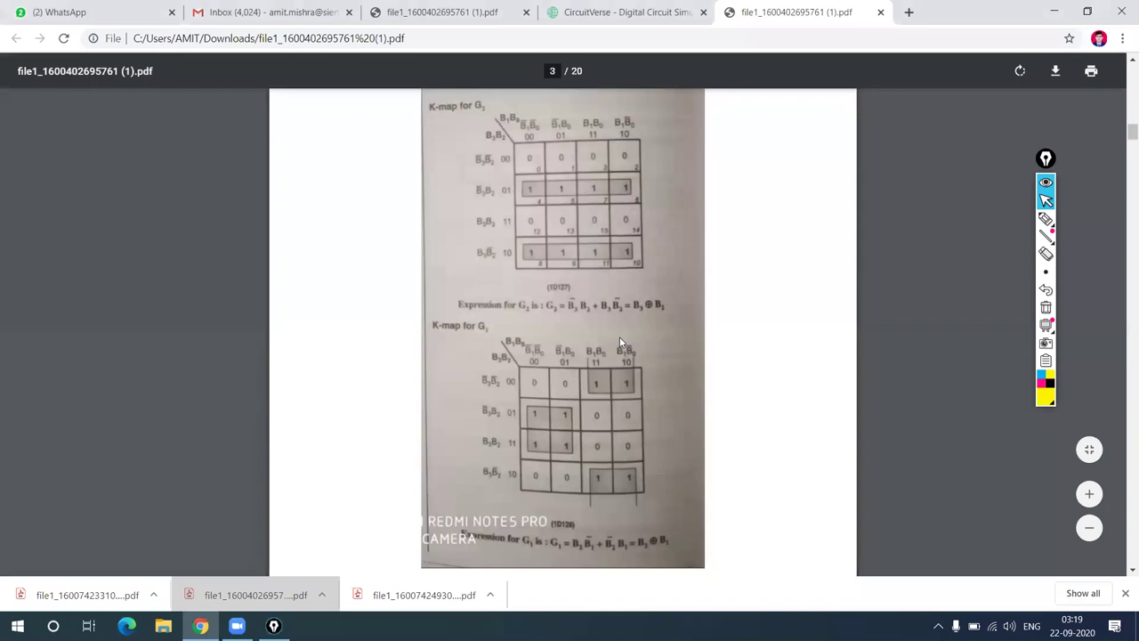
{"action": "left_click", "coordinate": [1046, 218]}
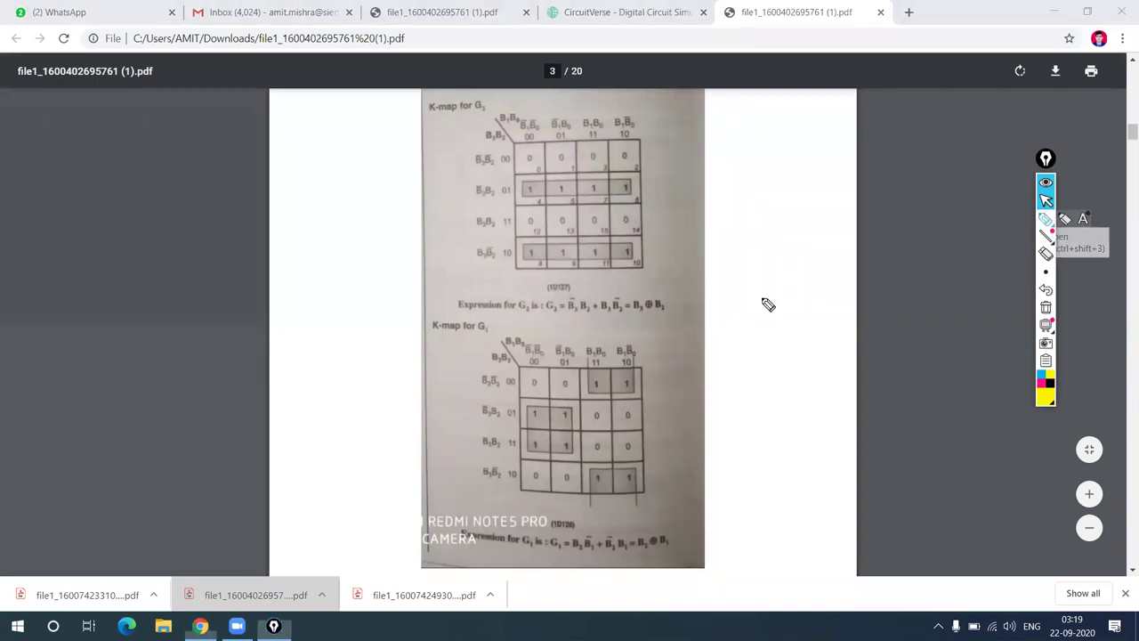
{"action": "left_click_drag", "start_coordinate": [541, 328], "coordinate": [667, 330]}
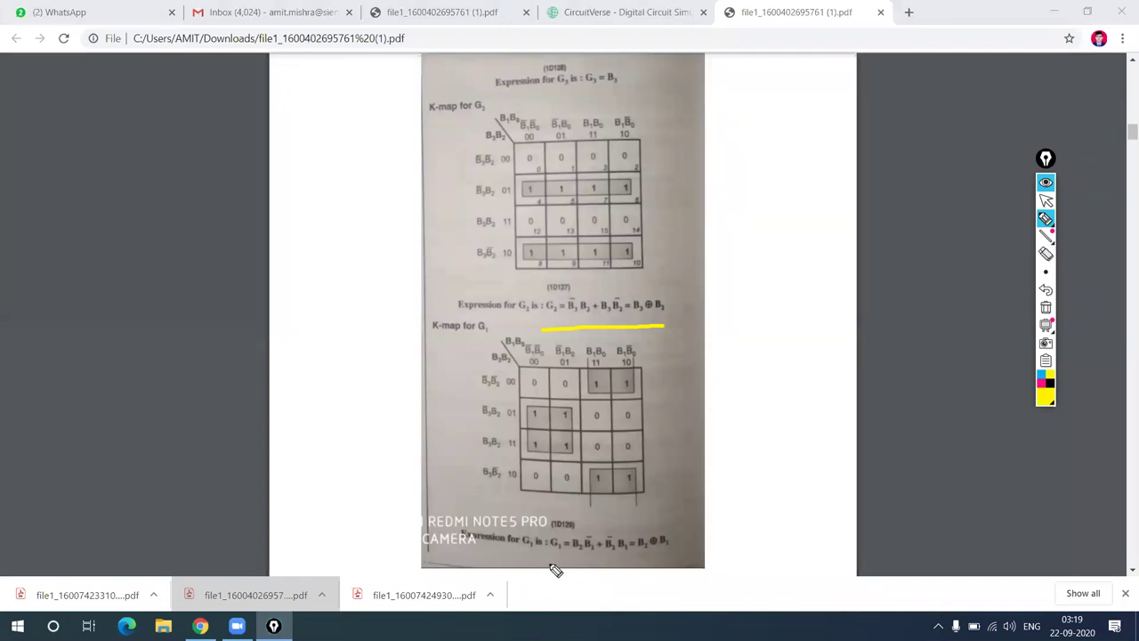
{"action": "left_click_drag", "start_coordinate": [550, 564], "coordinate": [677, 562]}
{"action": "left_click", "coordinate": [1046, 307]}
{"action": "left_click", "coordinate": [1046, 201]}
- Underline the simplified expression for G0 under the K-map on page 4 with the yellow pen, and clear the mark
{"action": "left_click_drag", "start_coordinate": [1122, 140], "coordinate": [1122, 169]}
{"action": "left_click", "coordinate": [1046, 219]}
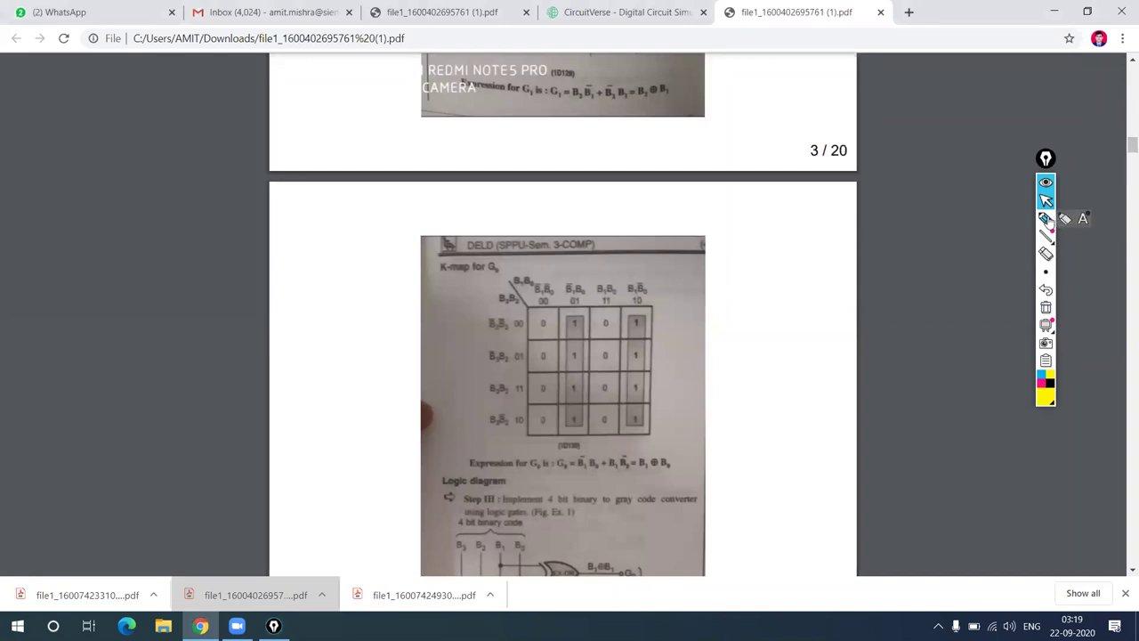
{"action": "left_click_drag", "start_coordinate": [557, 475], "coordinate": [669, 476]}
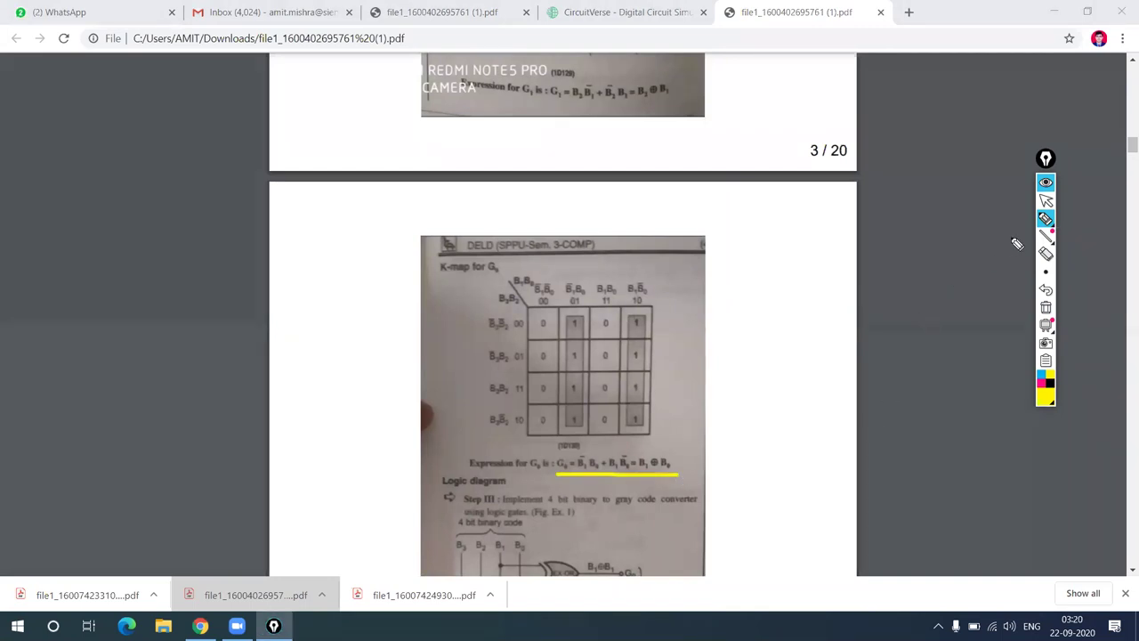
{"action": "left_click", "coordinate": [1048, 307]}
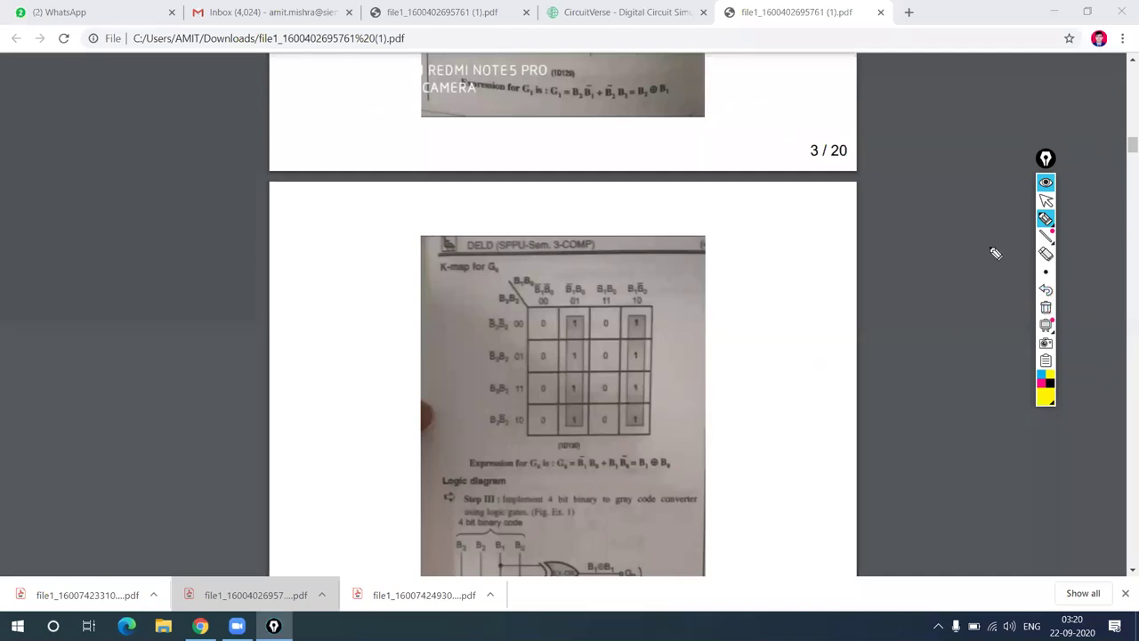
{"action": "left_click", "coordinate": [1046, 200]}
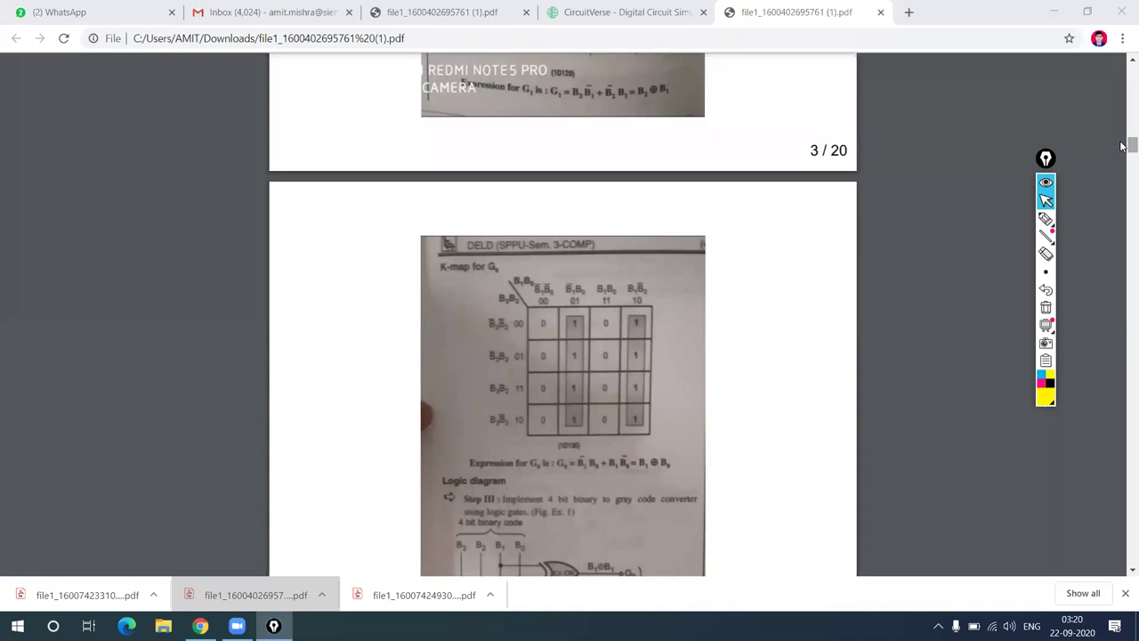
- Circle the 4-bit binary to gray code converter logic diagram on page 4 in yellow, and clear the mark
{"action": "scroll", "coordinate": [1123, 146], "scroll_direction": "down", "scroll_amount": 3}
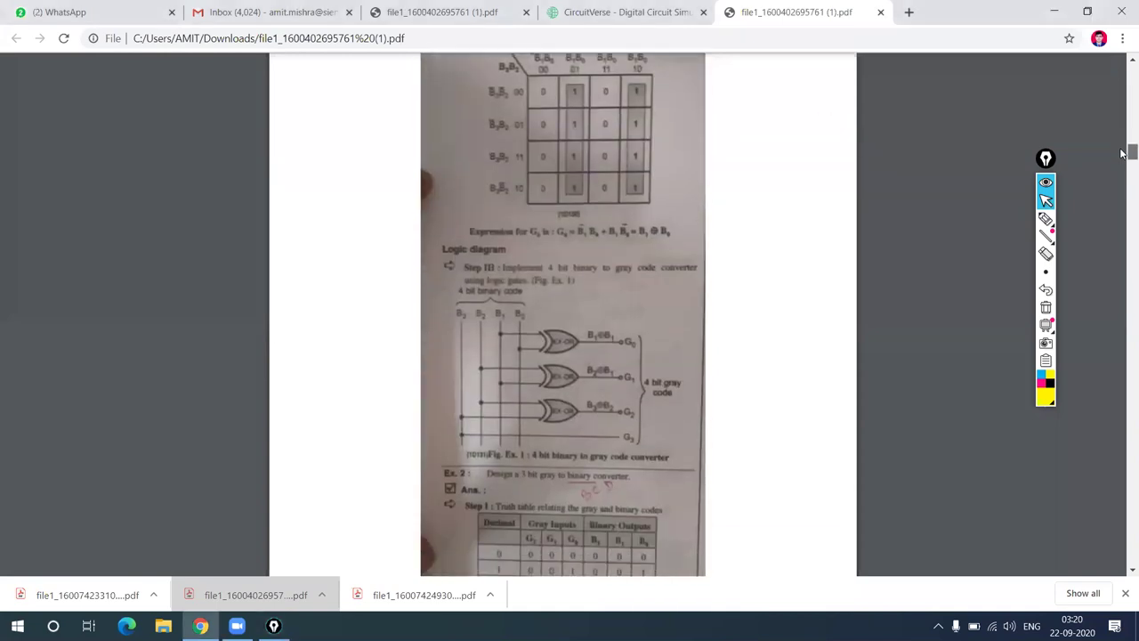
{"action": "left_click", "coordinate": [1046, 218]}
{"action": "left_click_drag", "start_coordinate": [445, 291], "coordinate": [392, 372]}
{"action": "mouse_move", "coordinate": [416, 445]}
{"action": "left_mouse_down"}
{"action": "mouse_move", "coordinate": [557, 502]}
{"action": "mouse_move", "coordinate": [653, 459]}
{"action": "mouse_move", "coordinate": [700, 407]}
{"action": "mouse_move", "coordinate": [706, 288]}
{"action": "mouse_move", "coordinate": [427, 287]}
{"action": "mouse_move", "coordinate": [574, 283]}
{"action": "left_mouse_up"}
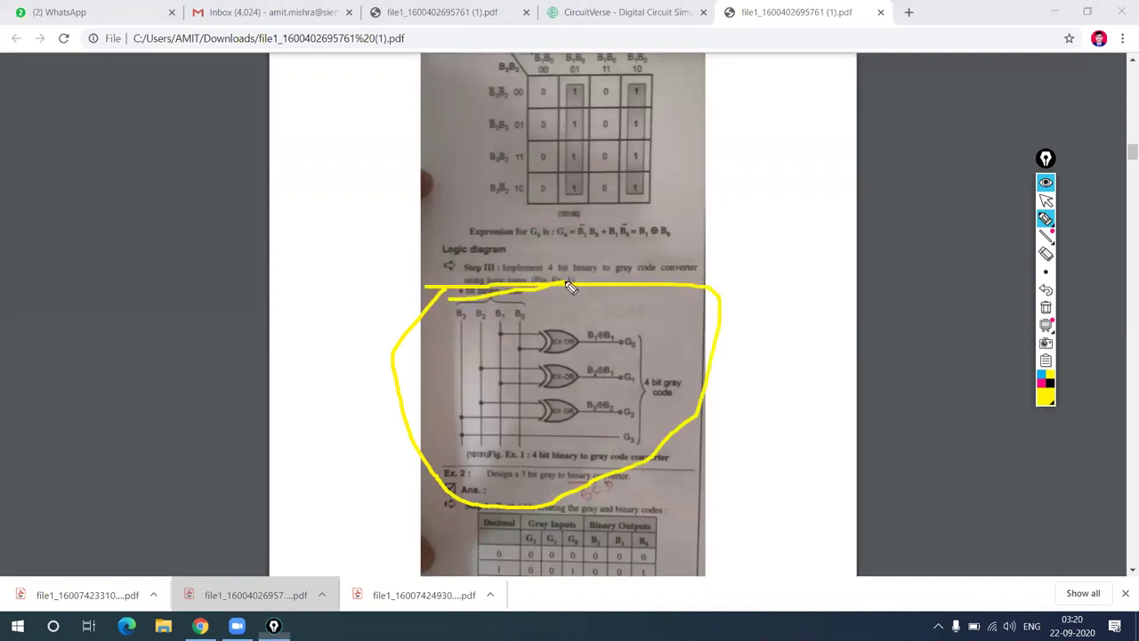
{"action": "left_click", "coordinate": [1046, 308]}
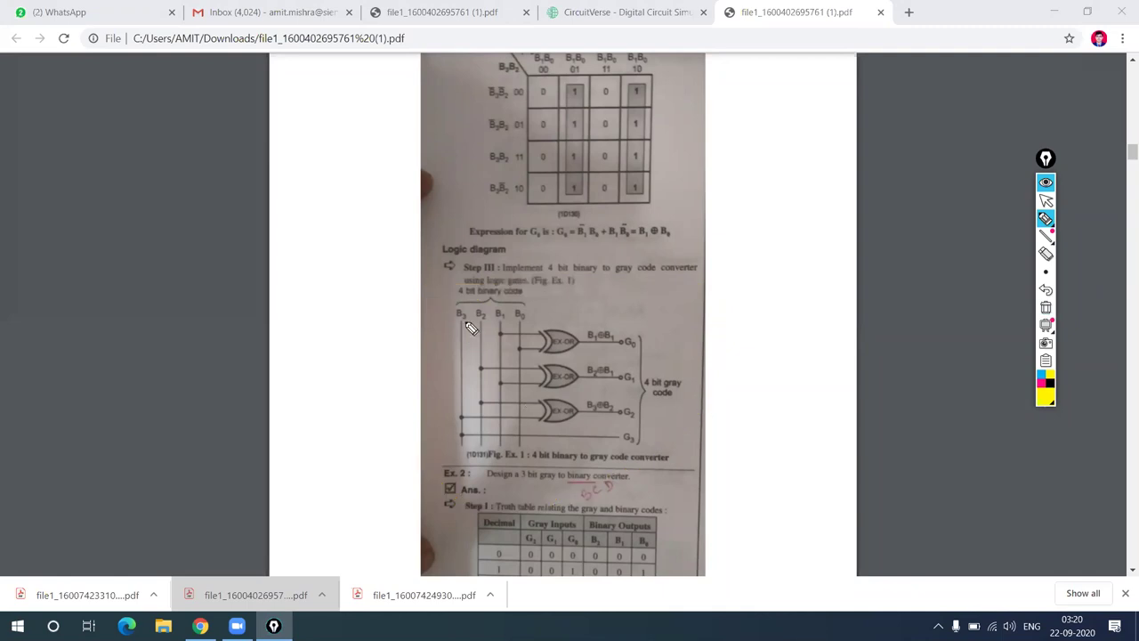
- Underline the 4 bit binary code label and bracket the 4 bit gray code outputs of the logic diagram in yellow
{"action": "left_click_drag", "start_coordinate": [460, 303], "coordinate": [517, 305]}
{"action": "mouse_move", "coordinate": [703, 367]}
{"action": "left_mouse_down"}
{"action": "mouse_move", "coordinate": [703, 433]}
{"action": "mouse_move", "coordinate": [682, 448]}
{"action": "left_mouse_up"}
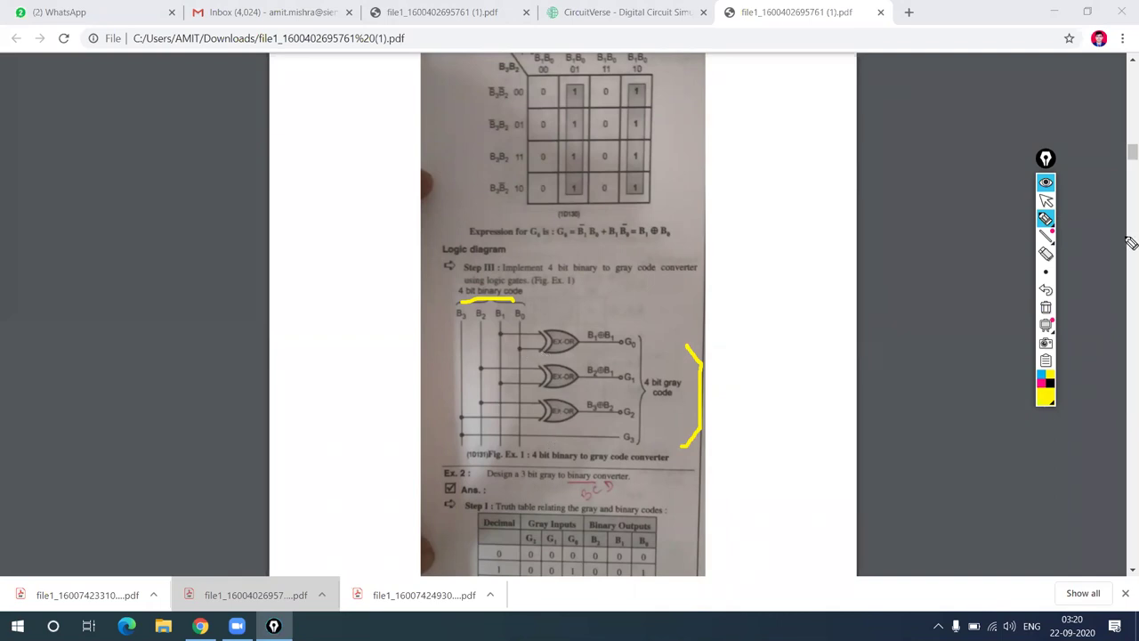
{"action": "left_click", "coordinate": [1046, 200]}
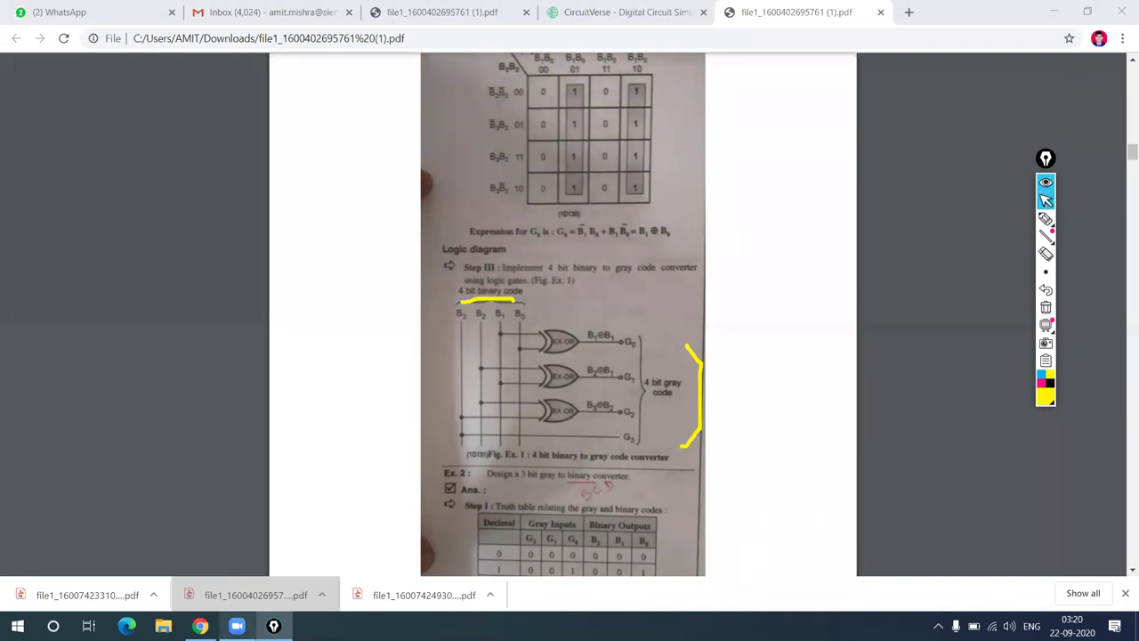
- Switch to the CircuitVerse simulator, show its gate elements, and clear the leftover yellow pen marks over the empty canvas
{"action": "mouse_move", "coordinate": [236, 626]}
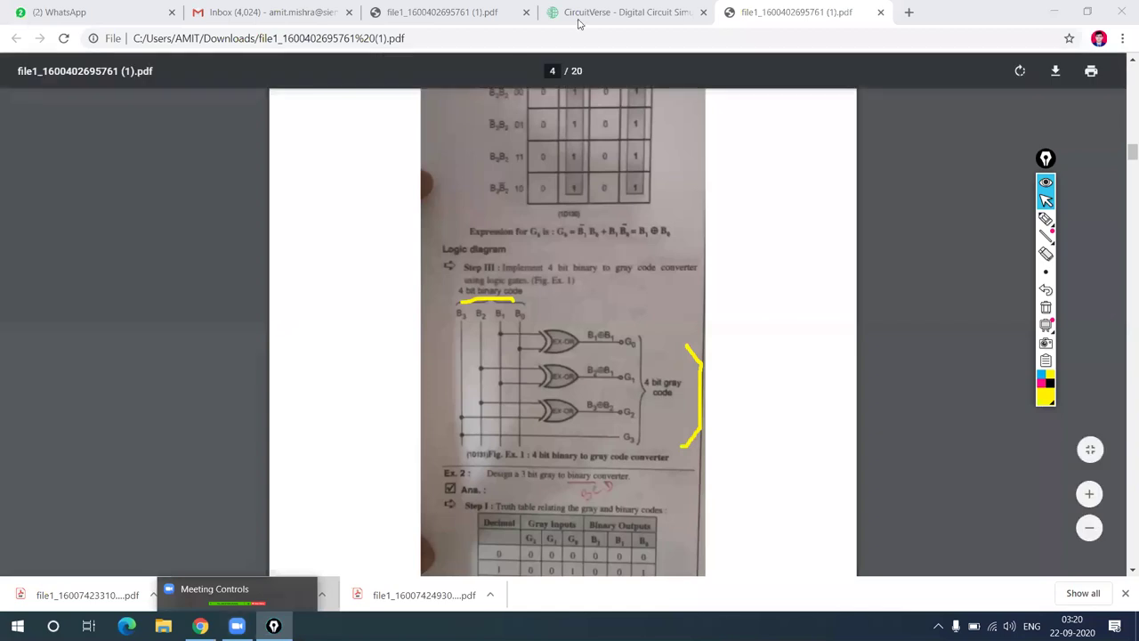
{"action": "left_click", "coordinate": [623, 13]}
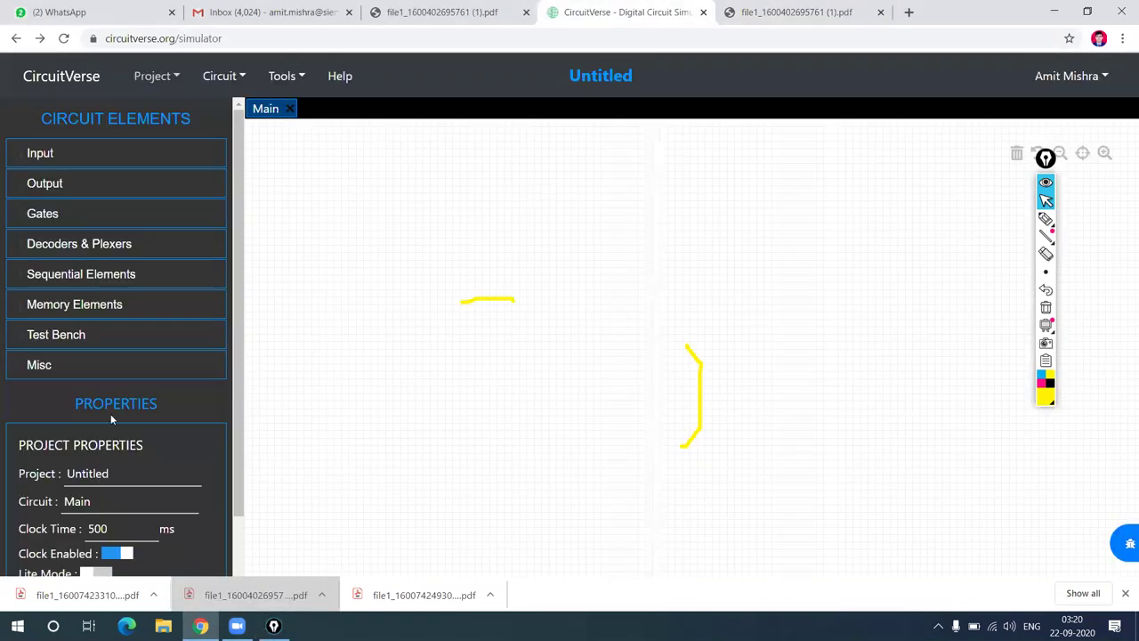
{"action": "left_click", "coordinate": [46, 213]}
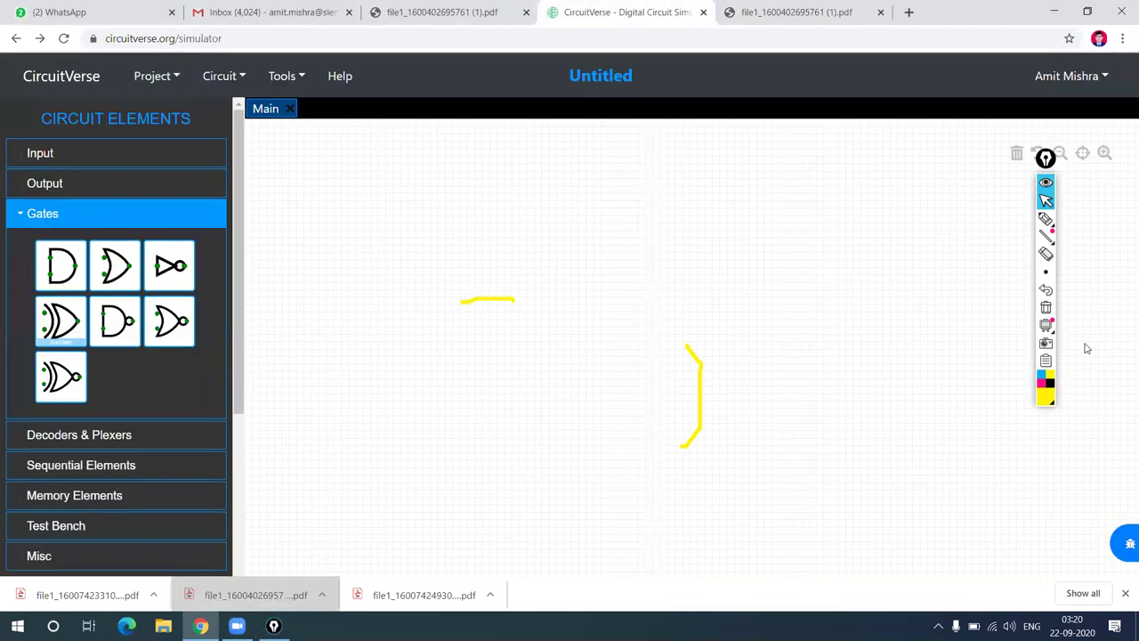
{"action": "left_click", "coordinate": [1045, 317]}
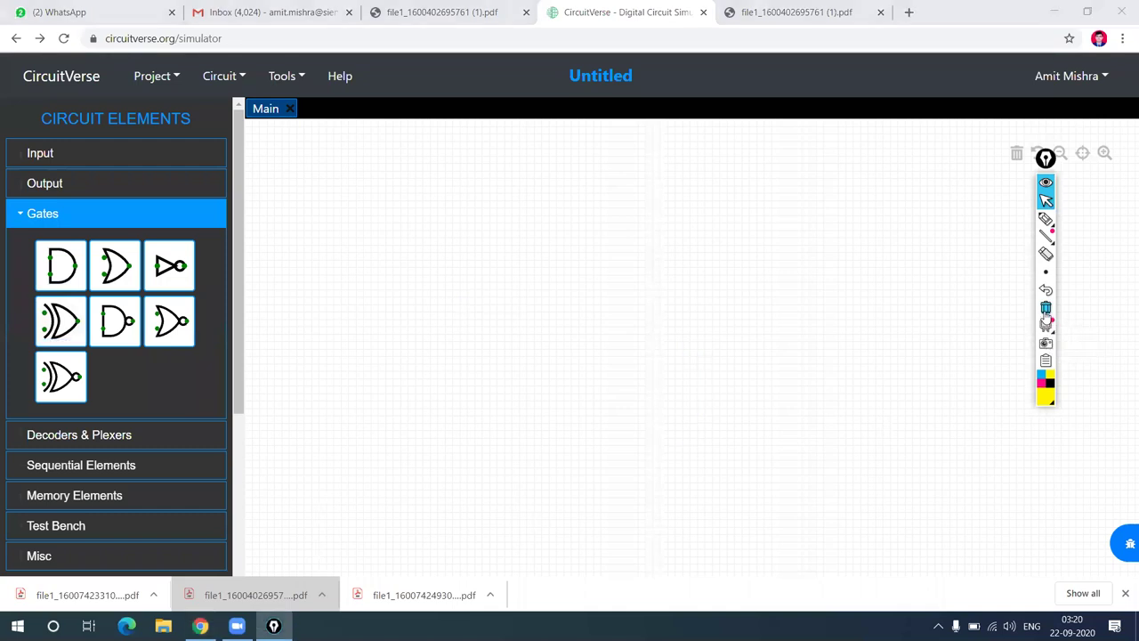
- Place three XOR gates below one another in a vertical column on the circuit canvas
{"action": "left_click", "coordinate": [59, 320]}
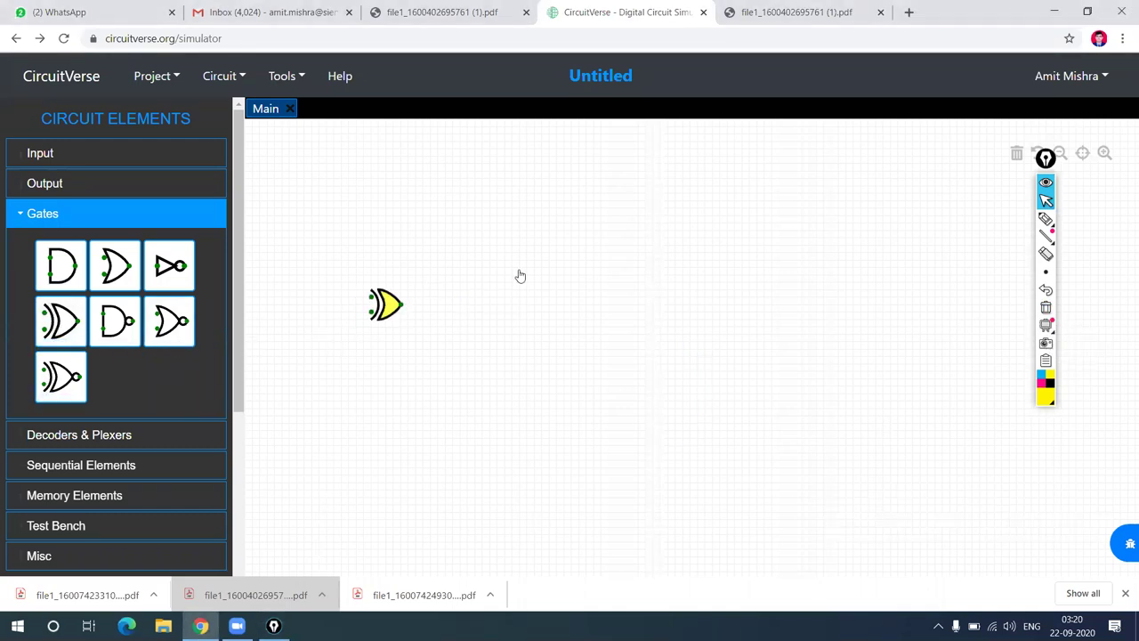
{"action": "left_click", "coordinate": [58, 323]}
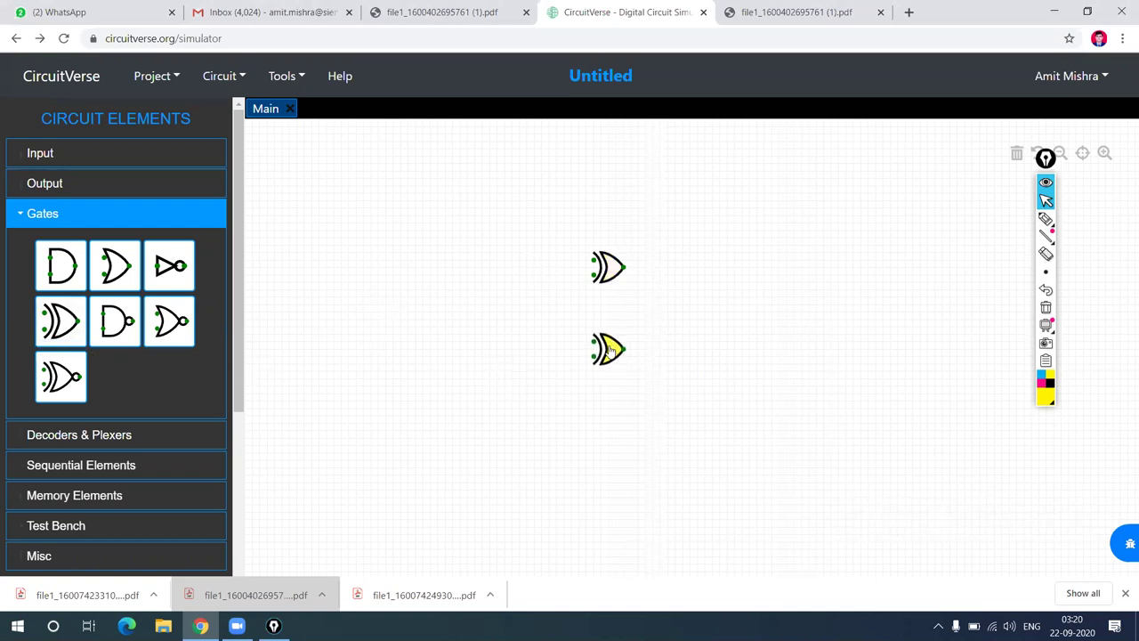
{"action": "left_click", "coordinate": [610, 343]}
{"action": "left_click", "coordinate": [58, 322]}
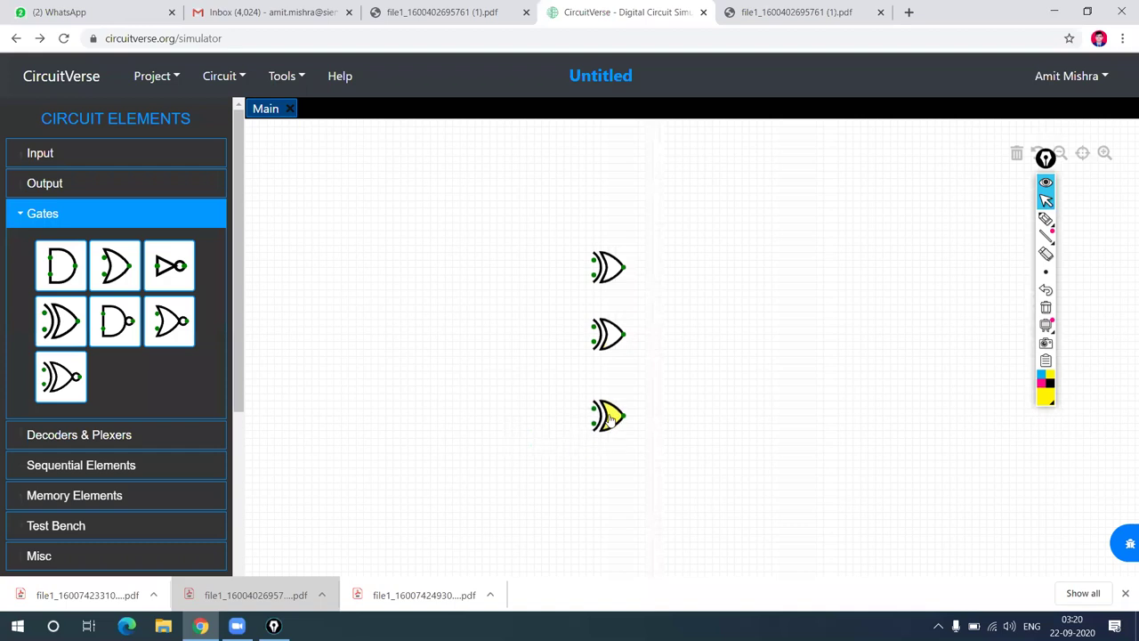
{"action": "left_click", "coordinate": [610, 405]}
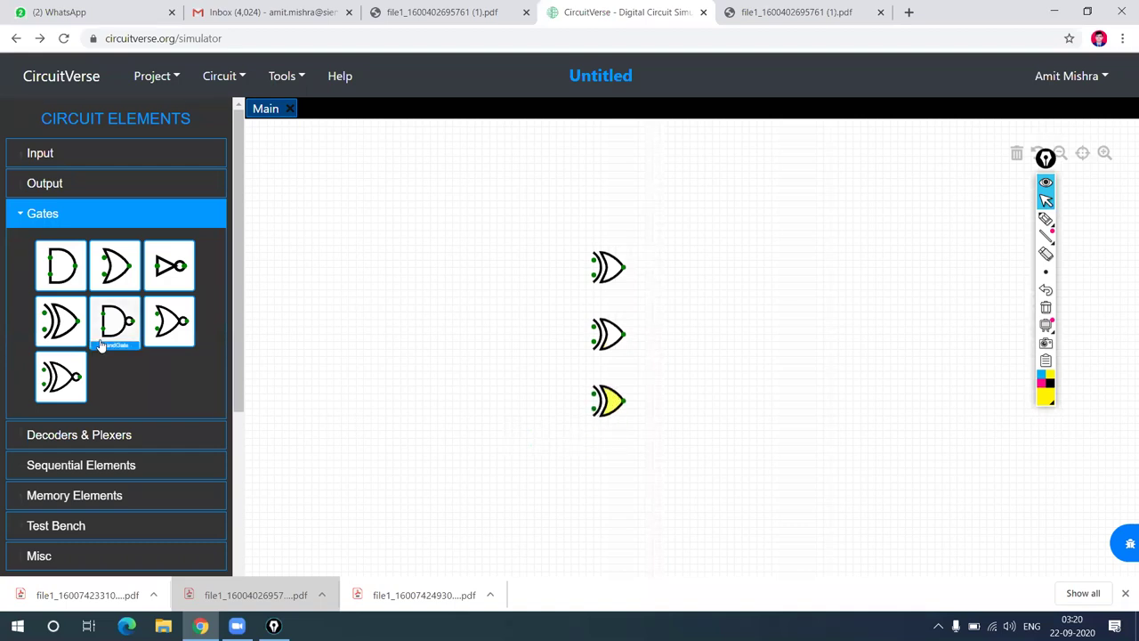
- Place four single-bit input elements in a horizontal row above and to the left of the XOR gates
{"action": "left_click", "coordinate": [50, 156]}
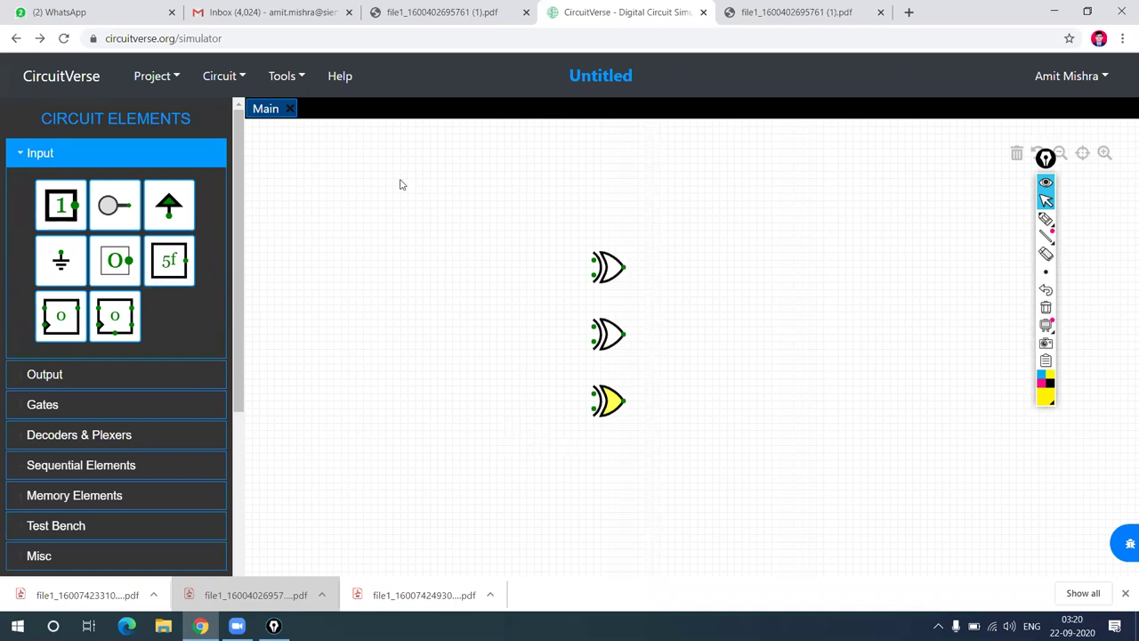
{"action": "left_click", "coordinate": [60, 207]}
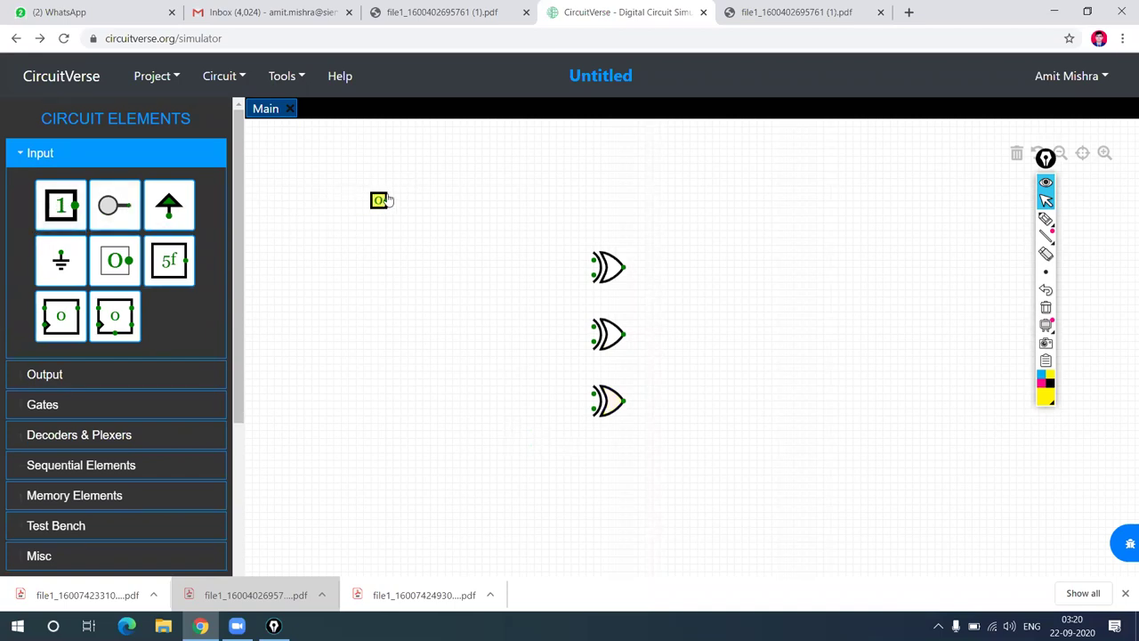
{"action": "left_click", "coordinate": [379, 195]}
{"action": "left_click", "coordinate": [60, 207]}
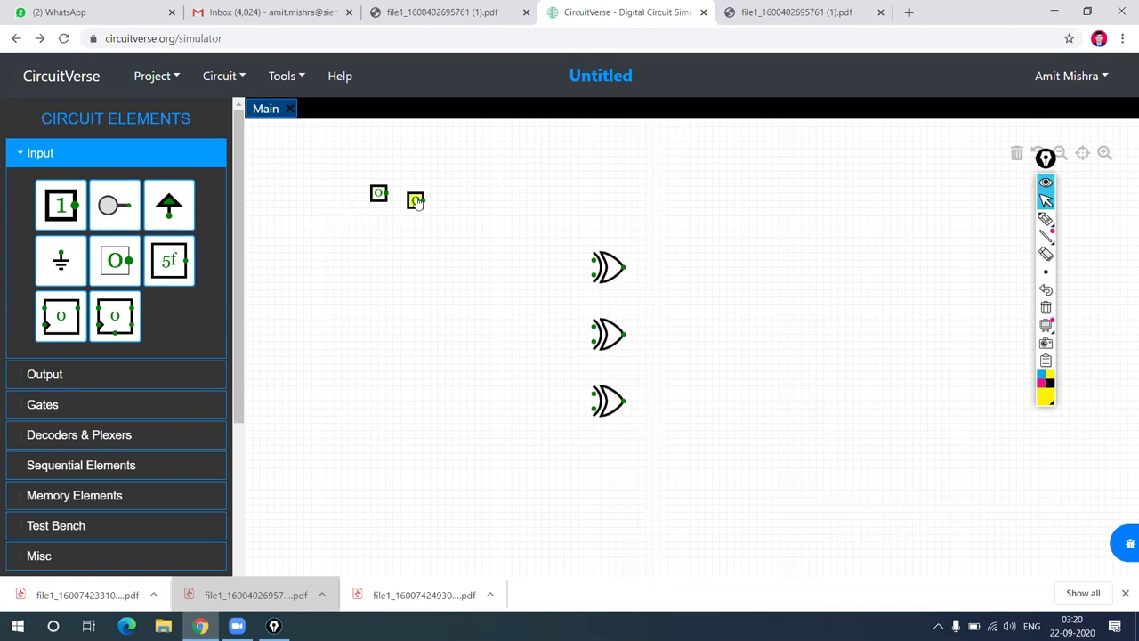
{"action": "left_click", "coordinate": [424, 195]}
{"action": "left_click", "coordinate": [61, 207]}
{"action": "left_click", "coordinate": [469, 195]}
{"action": "left_click", "coordinate": [61, 206]}
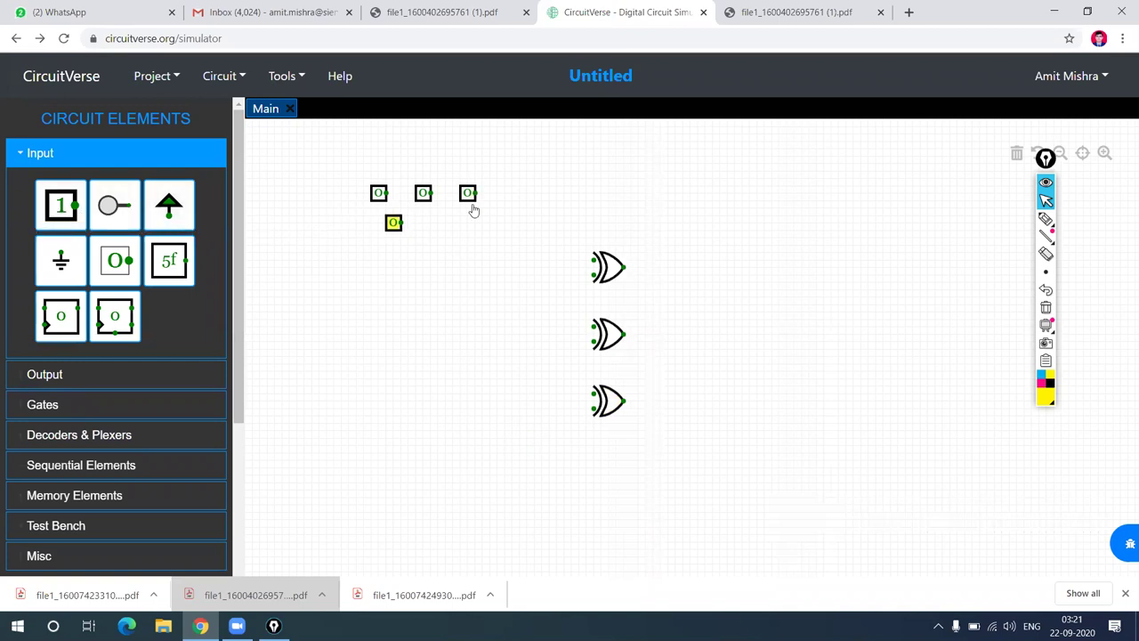
{"action": "left_click", "coordinate": [519, 197]}
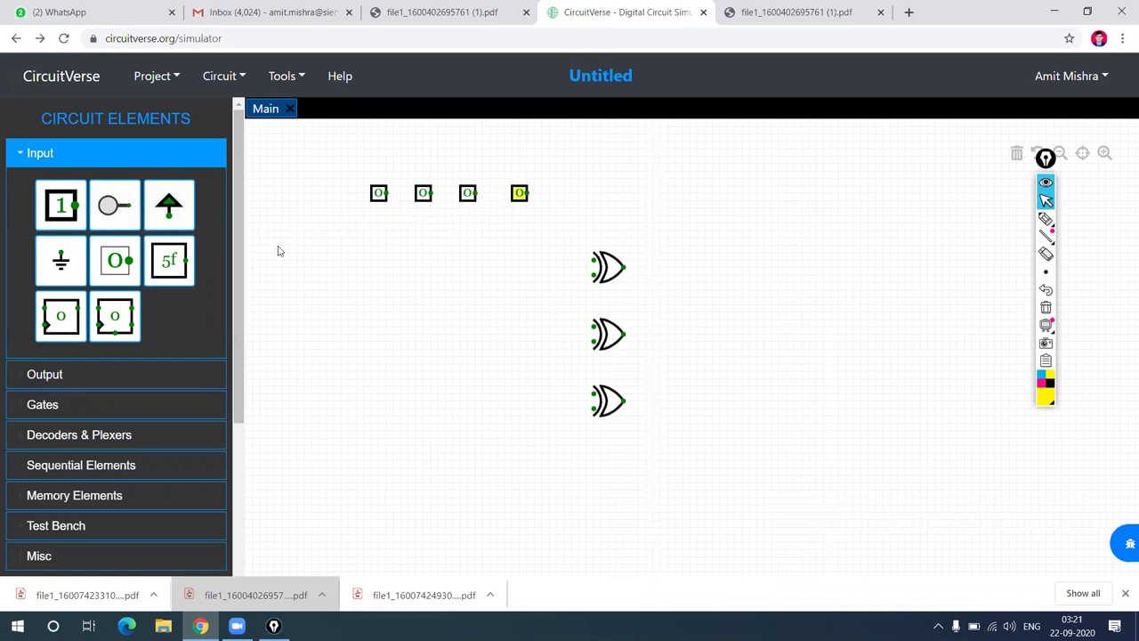
- Place four LEDs in a column right of the XOR gates, one beside each gate and the fourth below them
{"action": "left_click", "coordinate": [66, 381]}
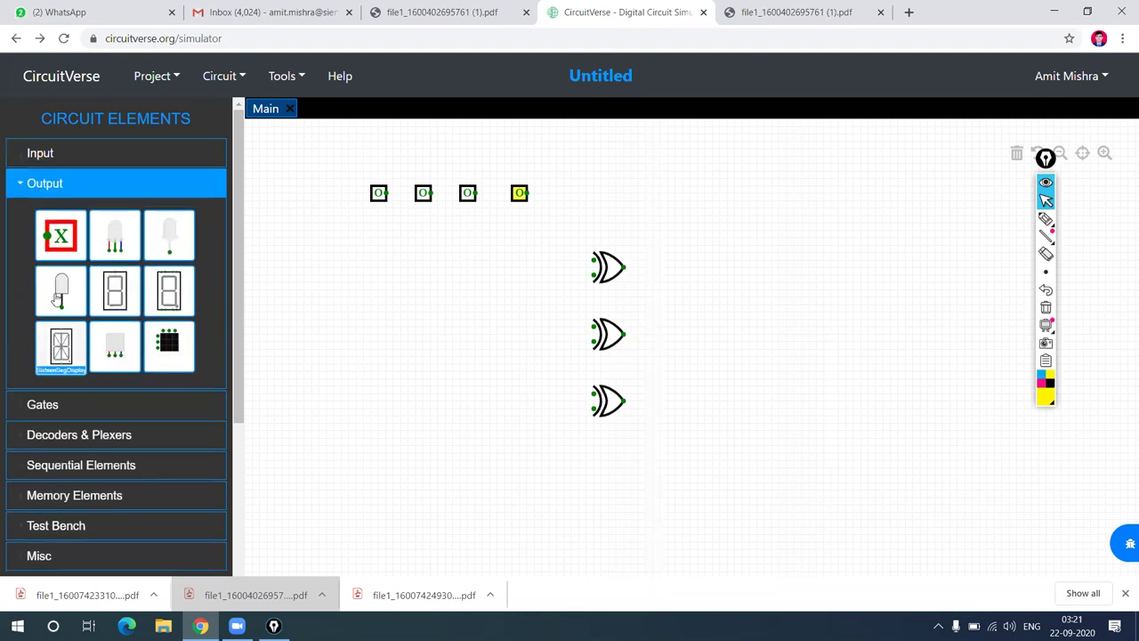
{"action": "left_click", "coordinate": [167, 247]}
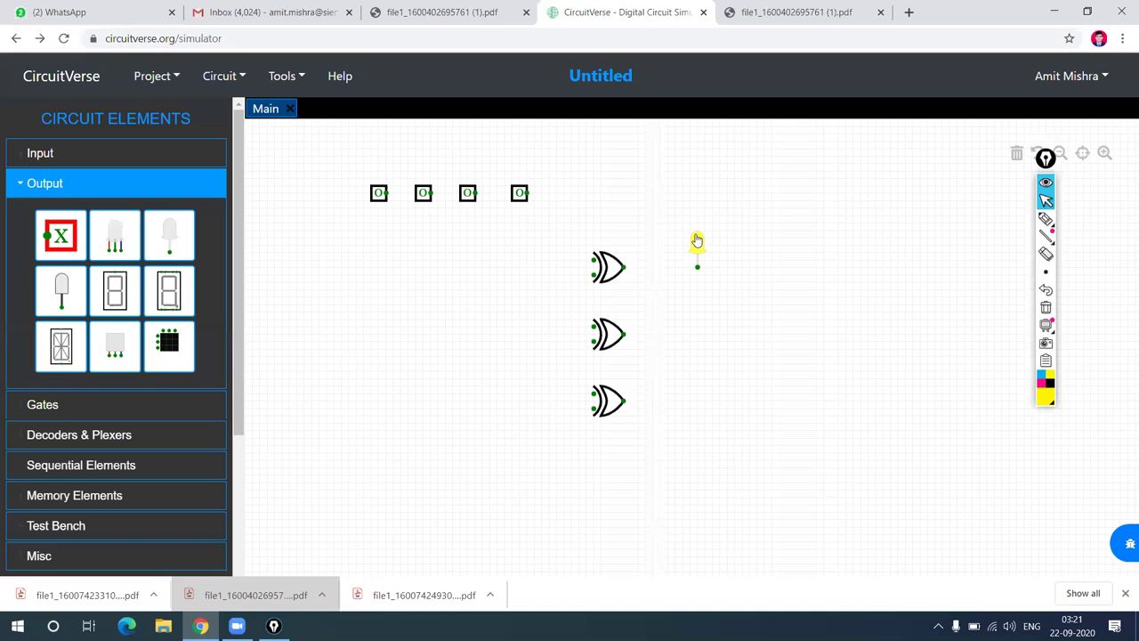
{"action": "left_click", "coordinate": [697, 241]}
{"action": "left_click", "coordinate": [167, 233]}
{"action": "left_click", "coordinate": [699, 307]}
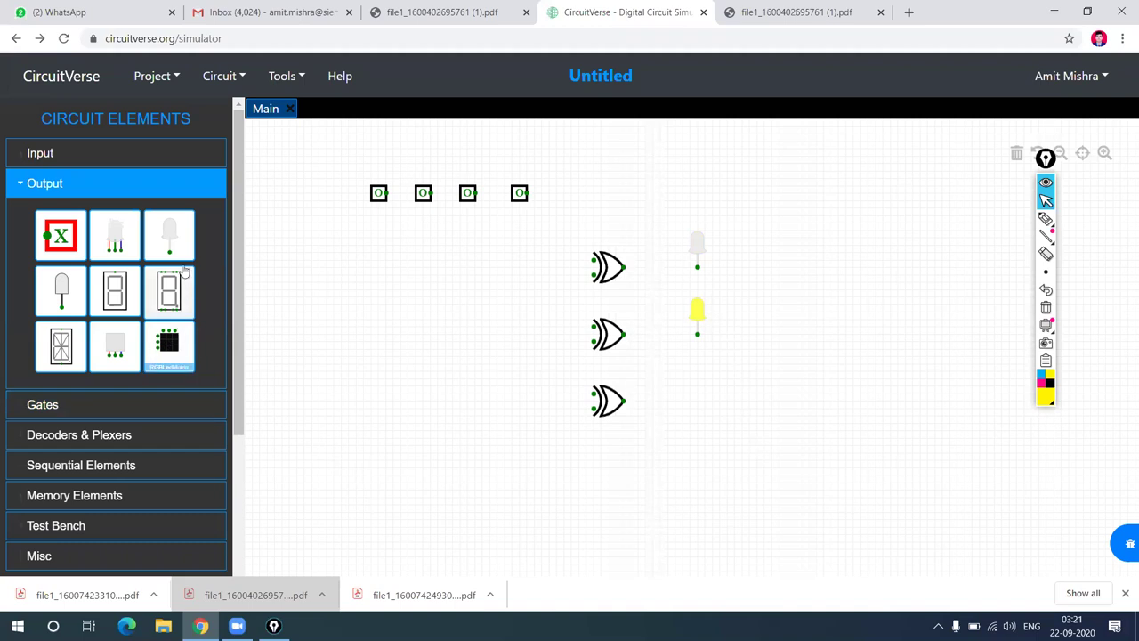
{"action": "left_click", "coordinate": [174, 242]}
{"action": "left_click", "coordinate": [696, 377]}
{"action": "left_click", "coordinate": [162, 239]}
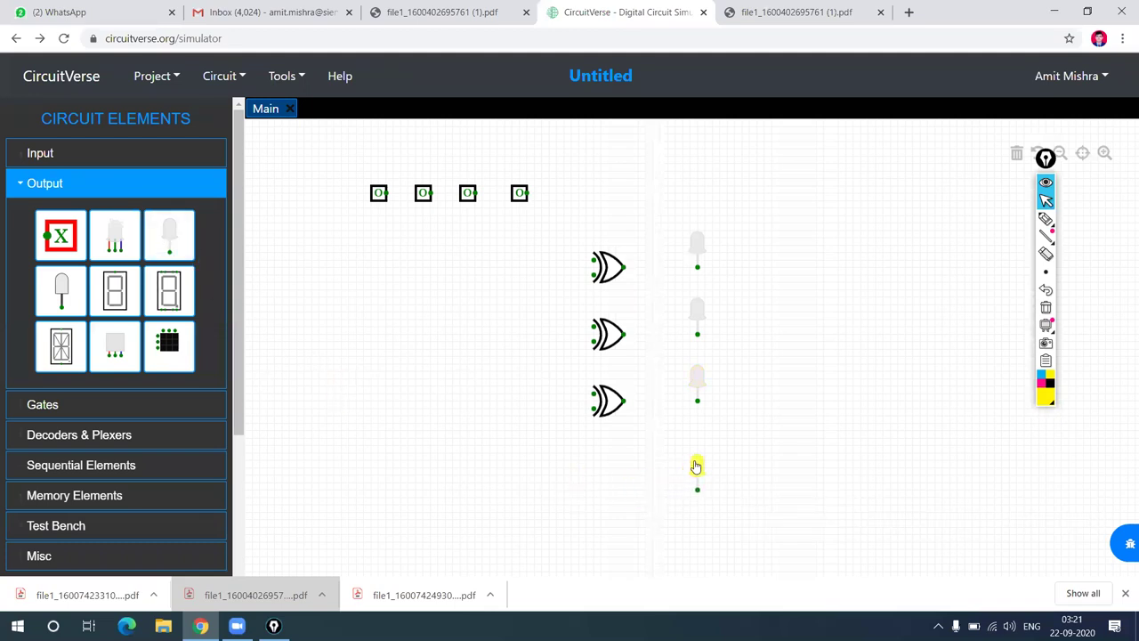
{"action": "left_click", "coordinate": [694, 465]}
{"action": "left_click", "coordinate": [388, 248]}
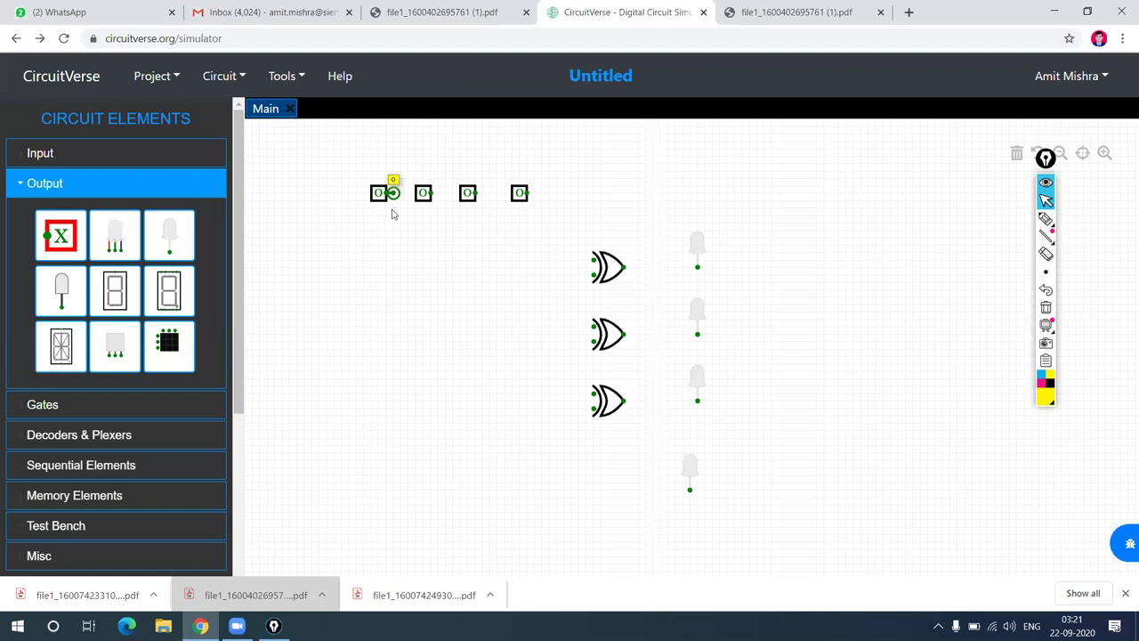
{"action": "right_click", "coordinate": [391, 199]}
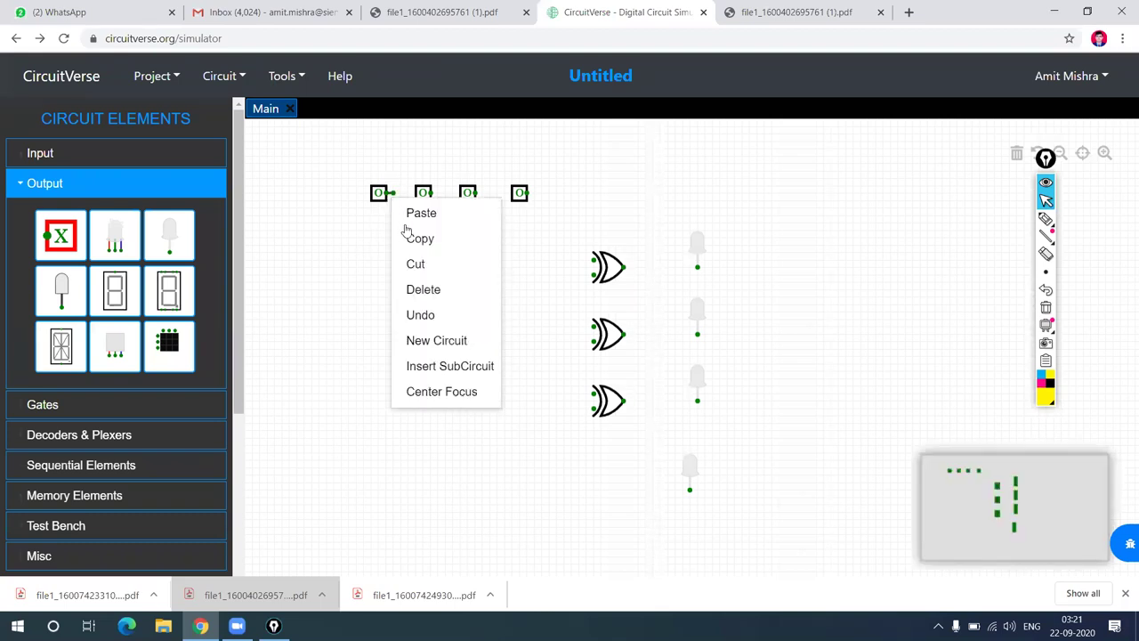
{"action": "left_click", "coordinate": [423, 300]}
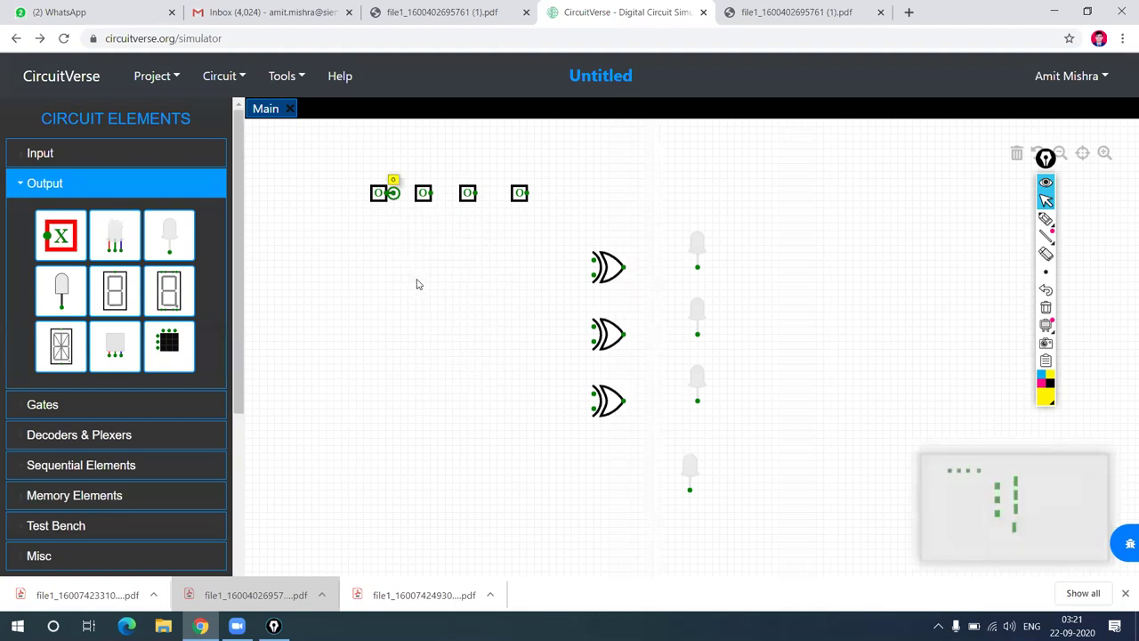
- Switch back to the PDF notes to view the converter's logic diagram on page 4
{"action": "mouse_move", "coordinate": [236, 626]}
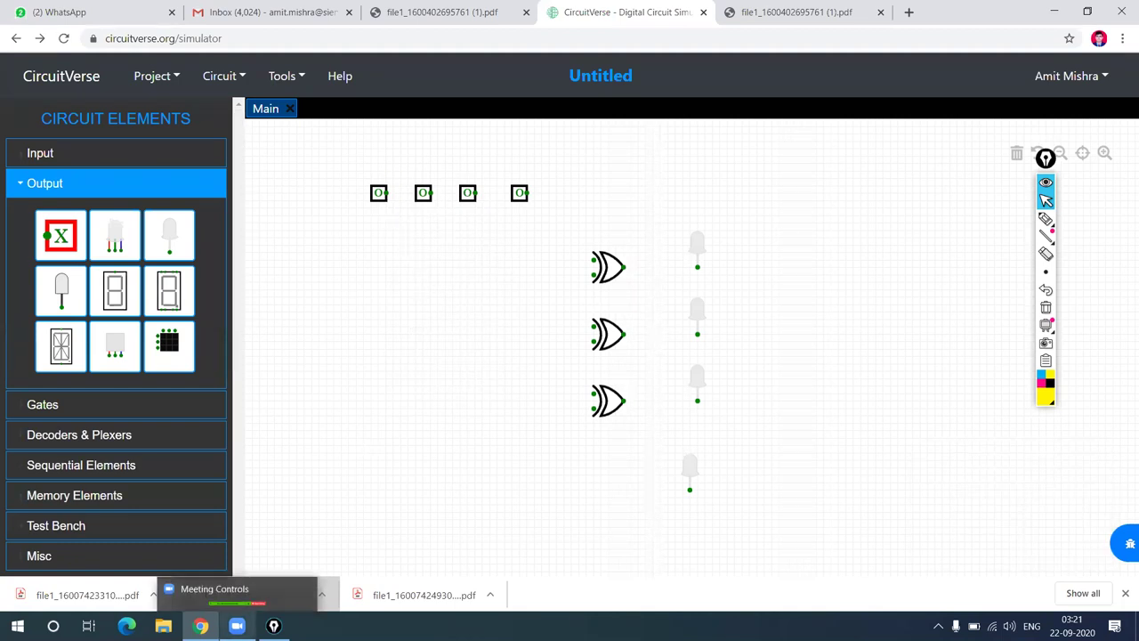
{"action": "mouse_move", "coordinate": [202, 625]}
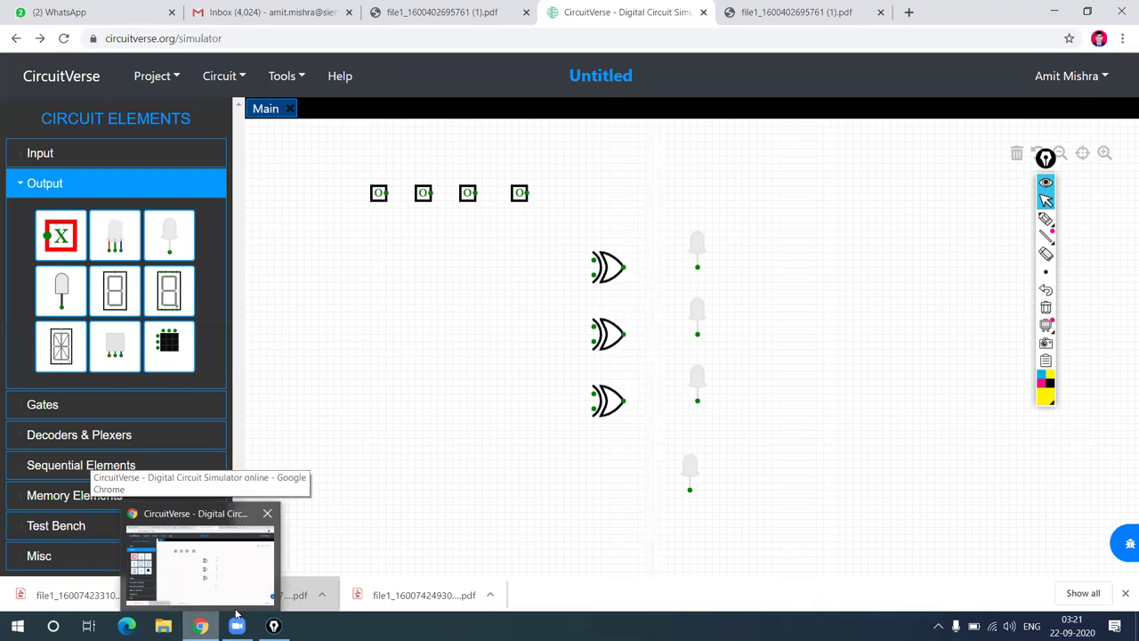
{"action": "left_click", "coordinate": [767, 12]}
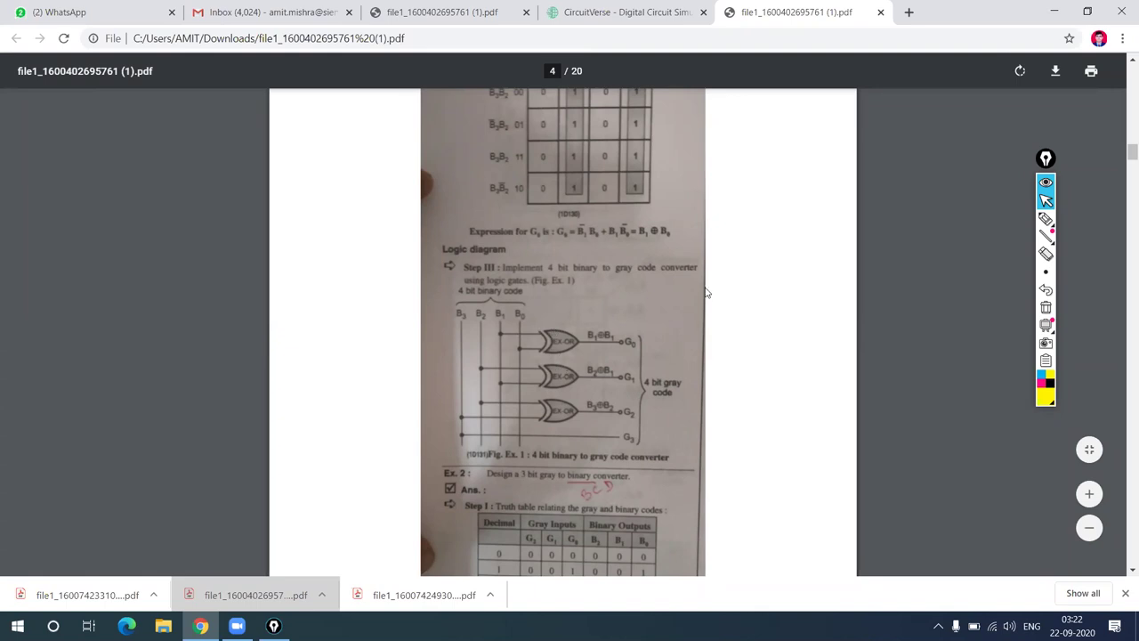
- Switch to CircuitVerse and wire the third and fourth inputs to the two input pins of the topmost XOR gate
{"action": "left_click", "coordinate": [614, 12]}
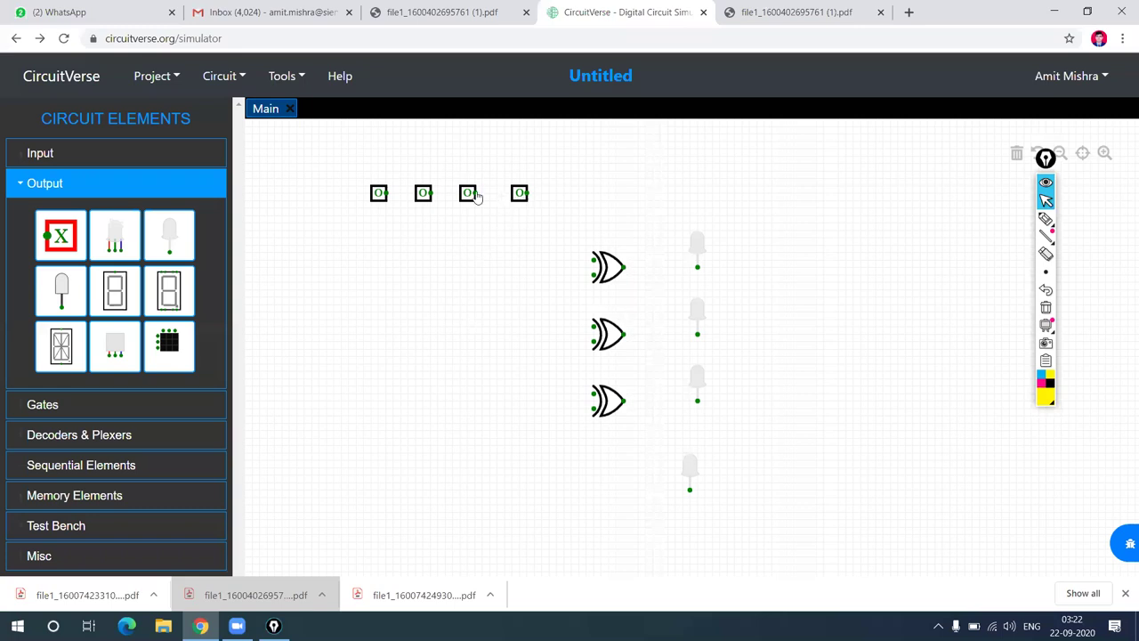
{"action": "left_click_drag", "start_coordinate": [474, 193], "coordinate": [490, 270]}
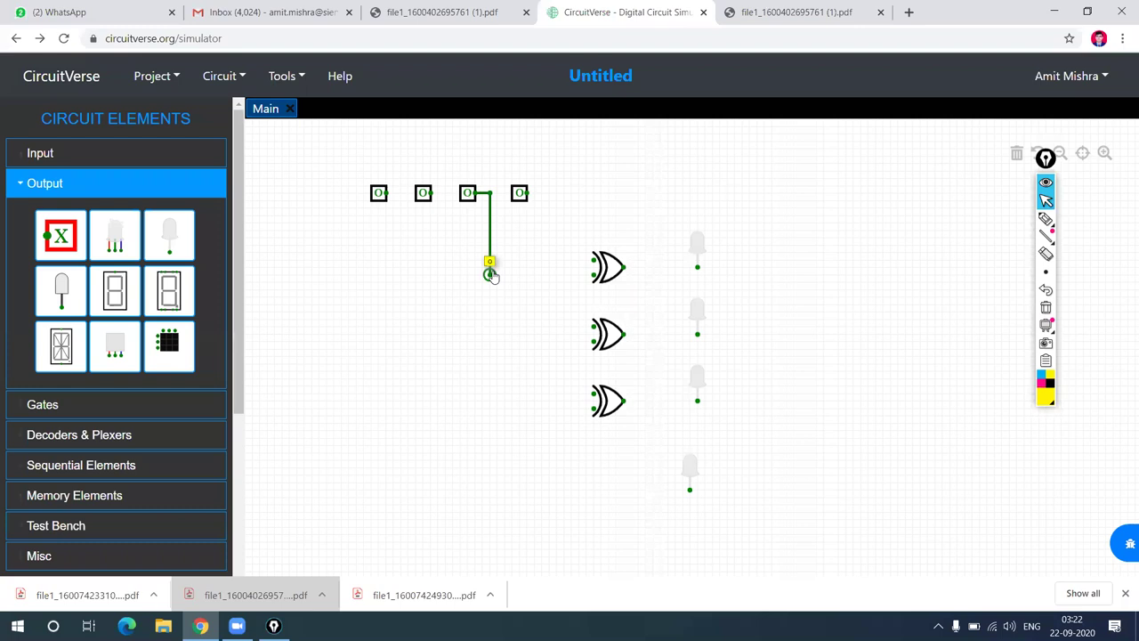
{"action": "left_click_drag", "start_coordinate": [592, 274], "coordinate": [491, 273]}
{"action": "left_click_drag", "start_coordinate": [525, 193], "coordinate": [578, 260]}
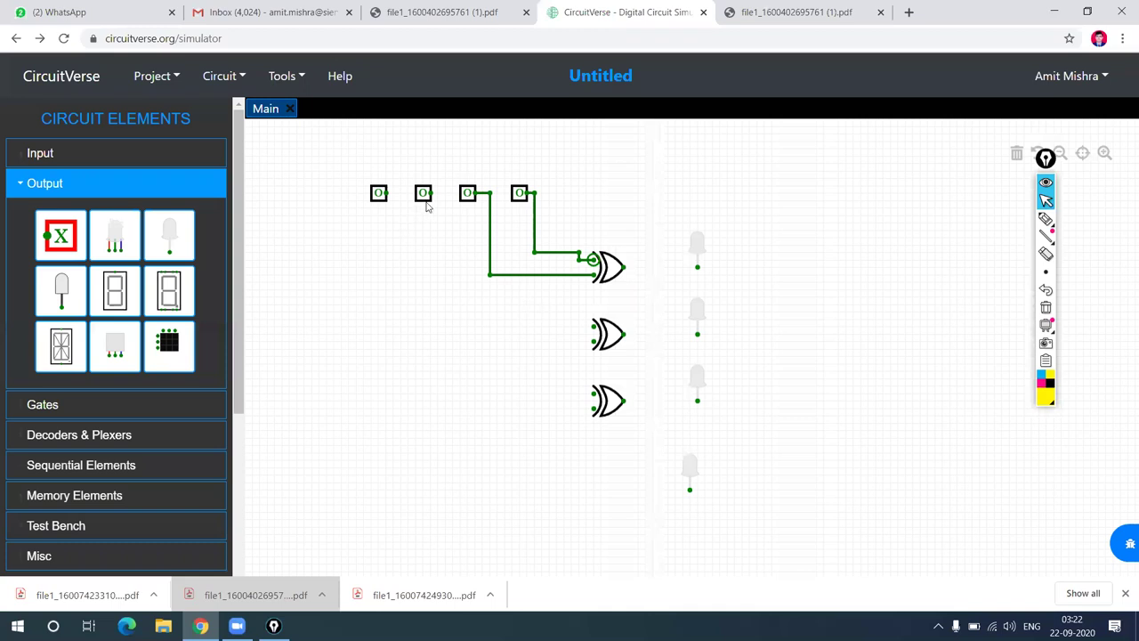
- Wire the second input and a branch of the third input's wire to the middle XOR gate's inputs
{"action": "left_click_drag", "start_coordinate": [442, 194], "coordinate": [445, 192]}
{"action": "left_click_drag", "start_coordinate": [451, 340], "coordinate": [585, 341]}
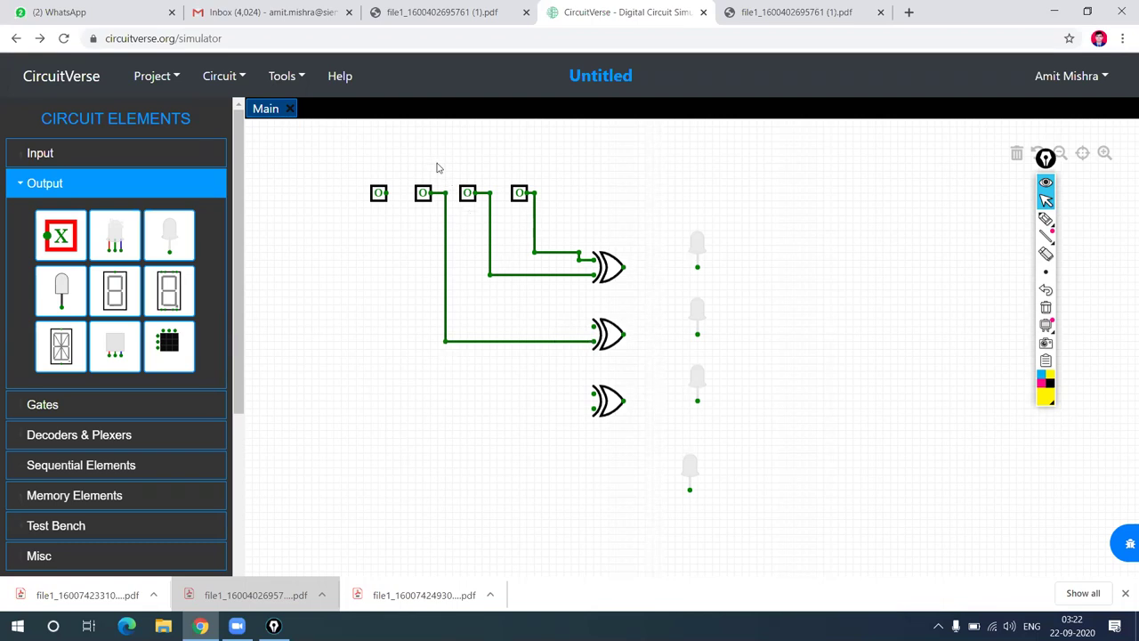
{"action": "left_click_drag", "start_coordinate": [490, 275], "coordinate": [491, 321]}
{"action": "left_click_drag", "start_coordinate": [491, 327], "coordinate": [592, 331]}
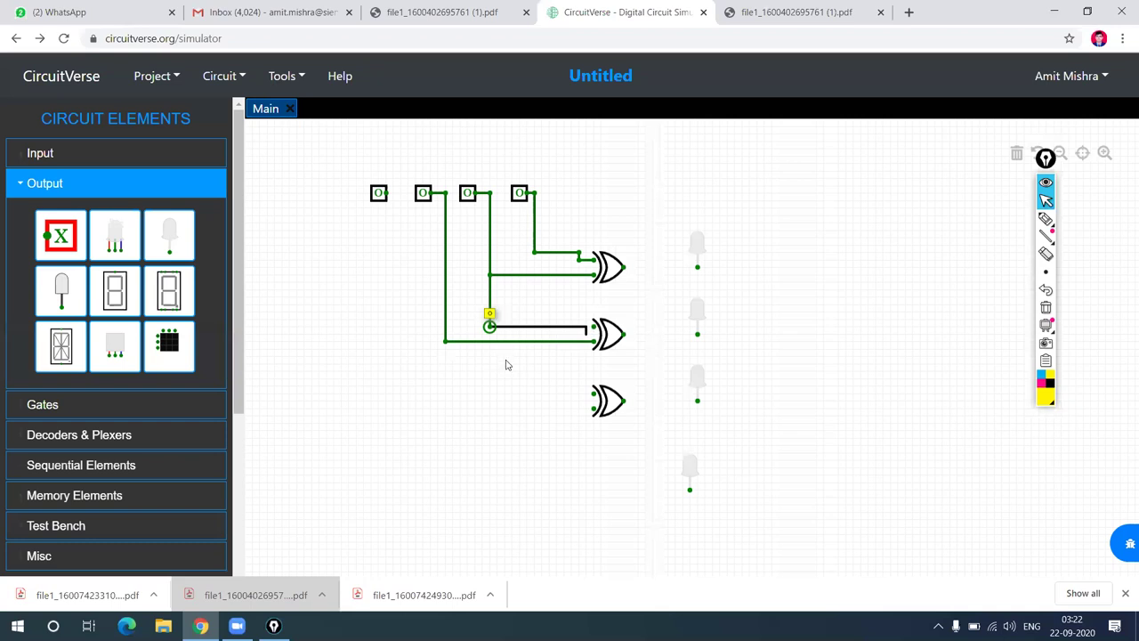
{"action": "left_click", "coordinate": [507, 365]}
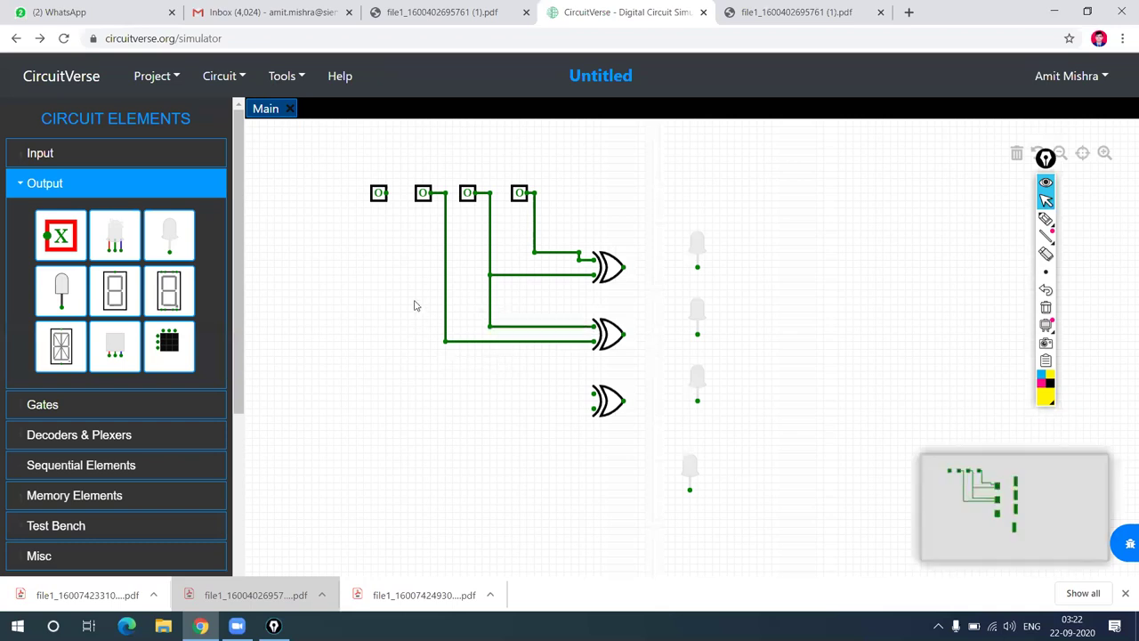
- Wire the first input and a branch of the second input's wire to the lowest XOR gate's inputs
{"action": "mouse_move", "coordinate": [392, 197]}
{"action": "left_mouse_down"}
{"action": "mouse_move", "coordinate": [402, 201]}
{"action": "mouse_move", "coordinate": [400, 407]}
{"action": "left_mouse_up"}
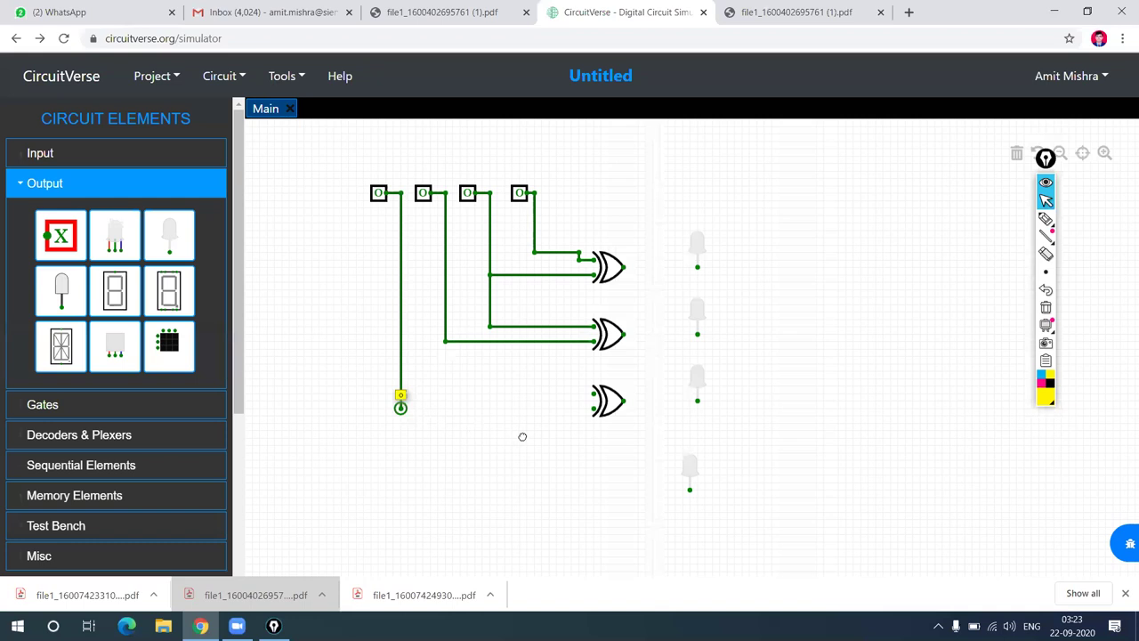
{"action": "left_click", "coordinate": [587, 408]}
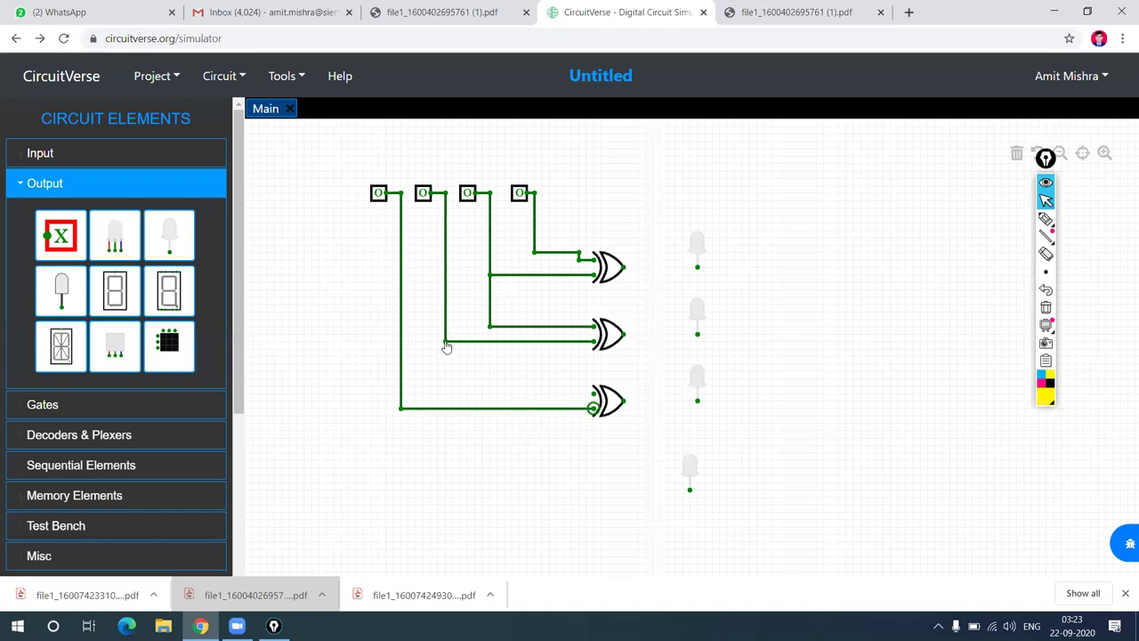
{"action": "mouse_move", "coordinate": [445, 341]}
{"action": "left_mouse_down"}
{"action": "mouse_move", "coordinate": [445, 385]}
{"action": "mouse_move", "coordinate": [541, 407]}
{"action": "mouse_move", "coordinate": [593, 392]}
{"action": "left_mouse_up"}
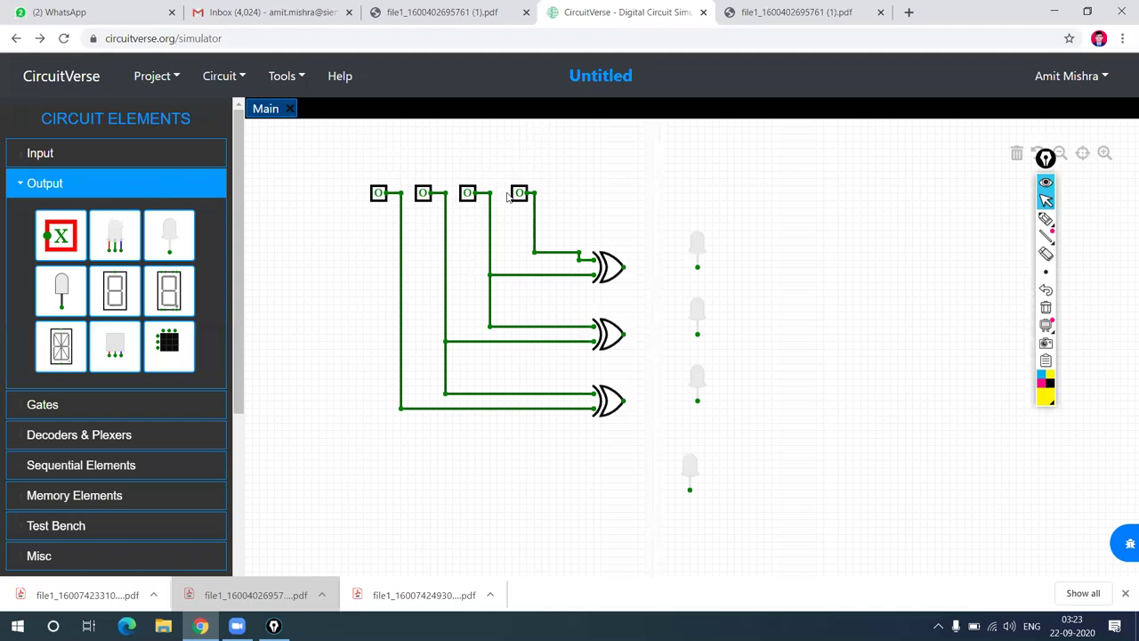
- Check the logic diagram in the PDF notes, and in CircuitVerse branch the first input's wire directly to the fourth LED
{"action": "left_click", "coordinate": [754, 14]}
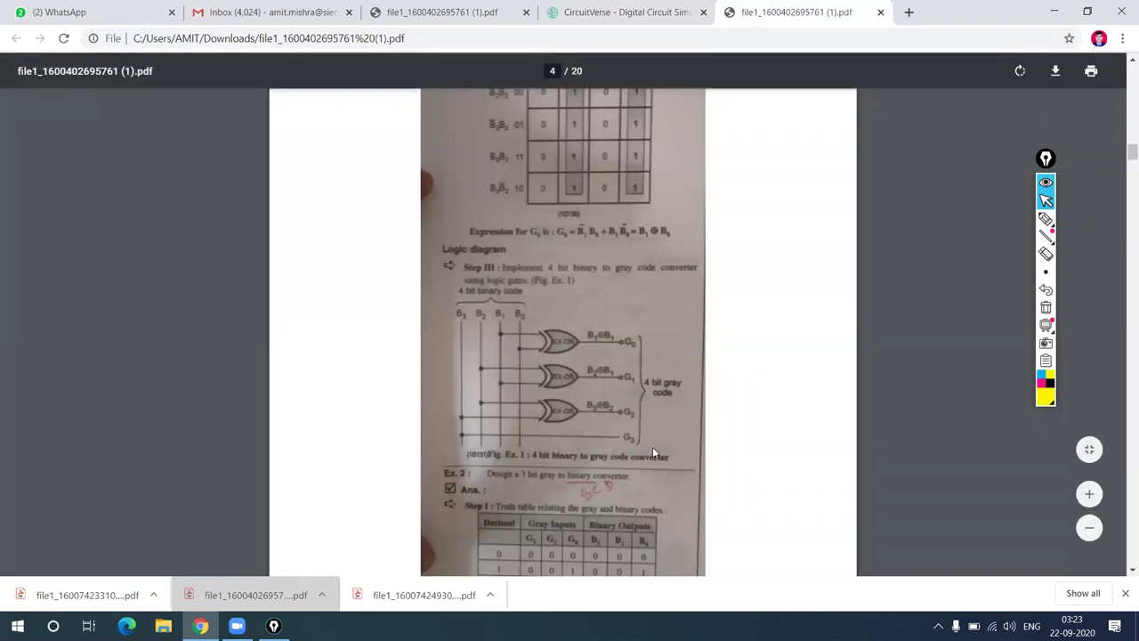
{"action": "left_click", "coordinate": [578, 9]}
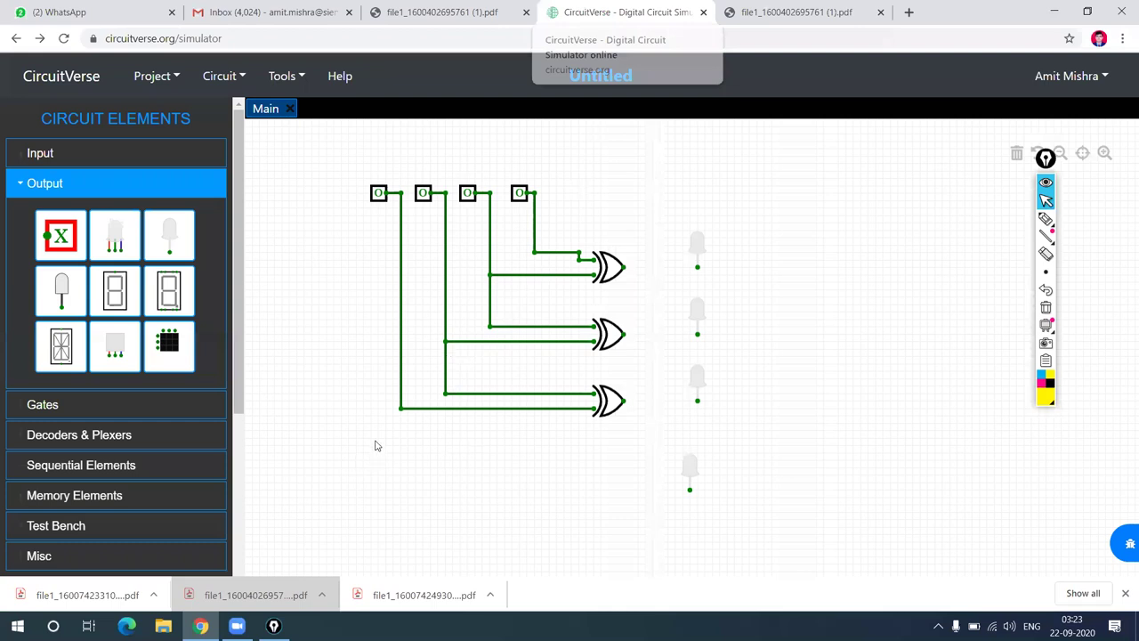
{"action": "left_click_drag", "start_coordinate": [403, 410], "coordinate": [401, 487]}
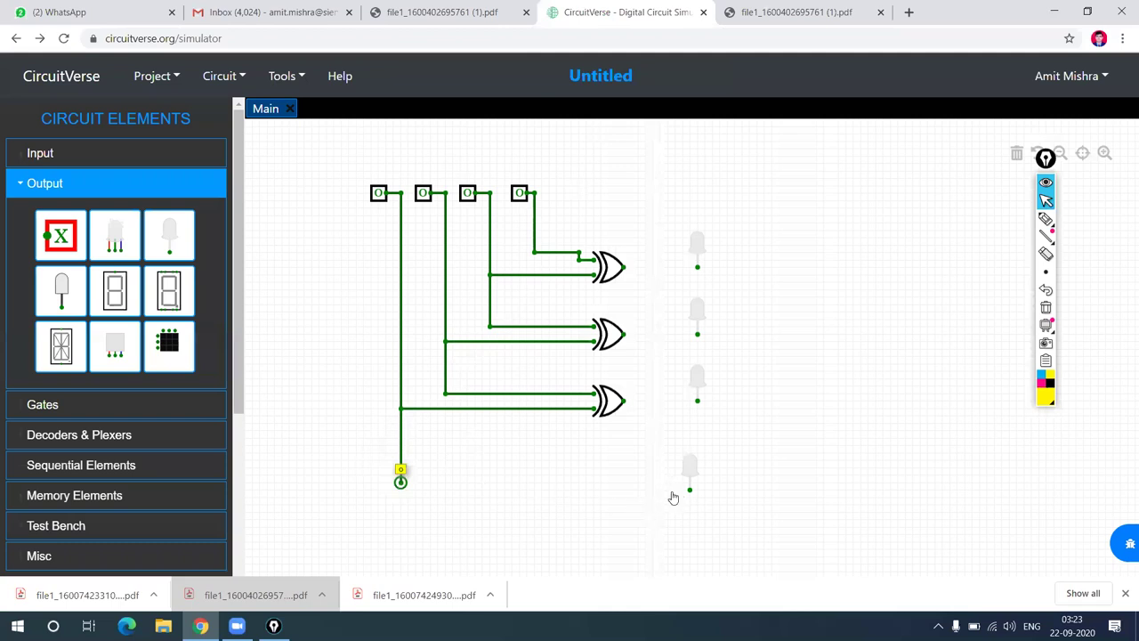
{"action": "mouse_move", "coordinate": [672, 497]}
{"action": "left_mouse_down"}
{"action": "mouse_move", "coordinate": [669, 486]}
{"action": "mouse_move", "coordinate": [689, 489]}
{"action": "left_mouse_up"}
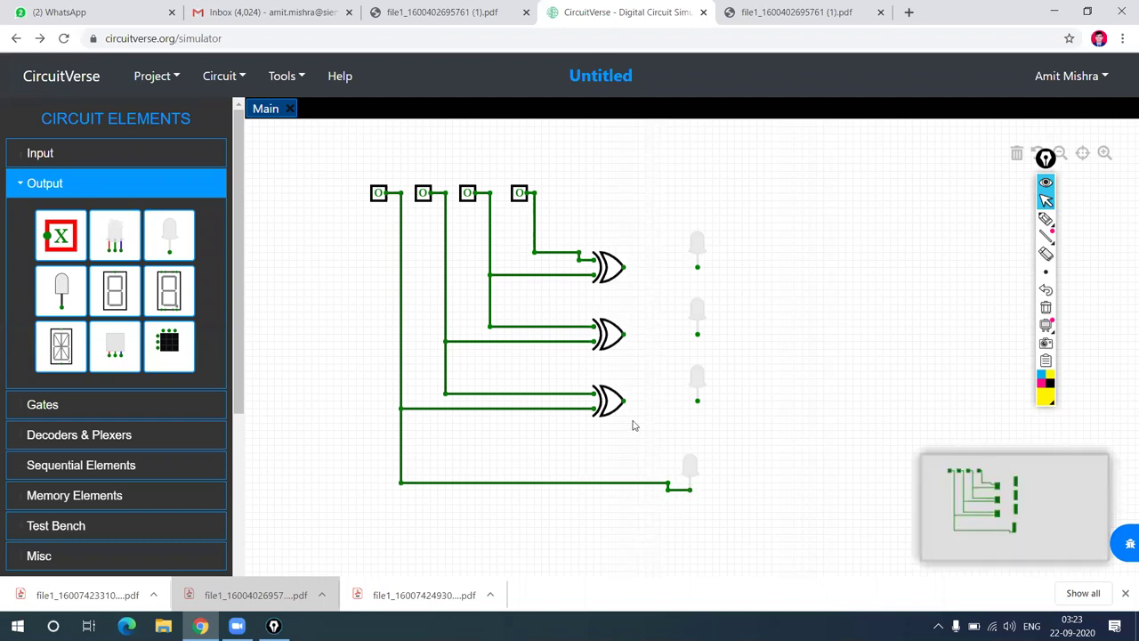
- Connect the output of each of the three XOR gates to the LED beside it
{"action": "left_click_drag", "start_coordinate": [625, 402], "coordinate": [697, 404]}
{"action": "left_click_drag", "start_coordinate": [625, 334], "coordinate": [694, 335]}
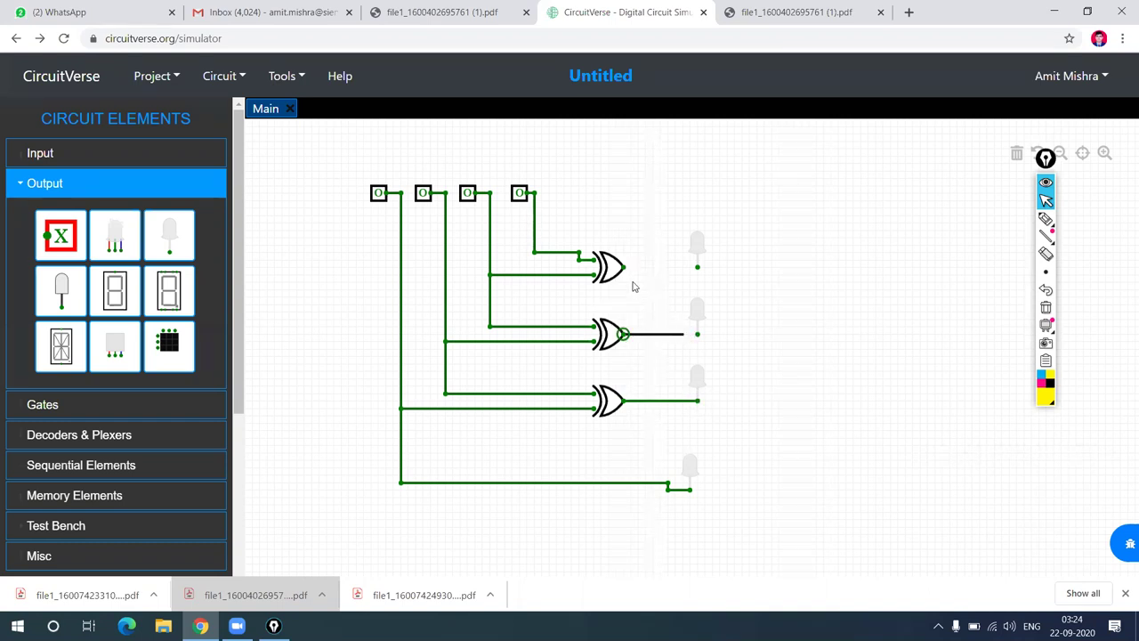
{"action": "left_click_drag", "start_coordinate": [625, 268], "coordinate": [697, 267]}
- Set the third and fourth inputs to 1 to test binary 0011, and compare the circuit with the PDF's logic diagram
{"action": "left_click", "coordinate": [467, 196]}
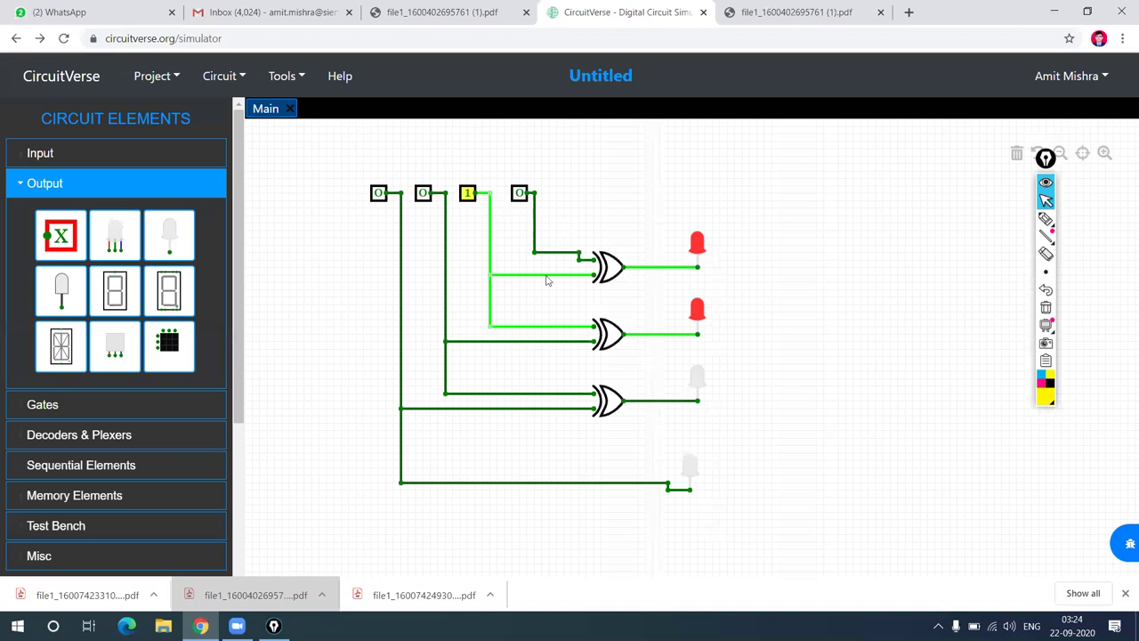
{"action": "scroll", "coordinate": [516, 208], "scroll_direction": "up", "scroll_amount": 1}
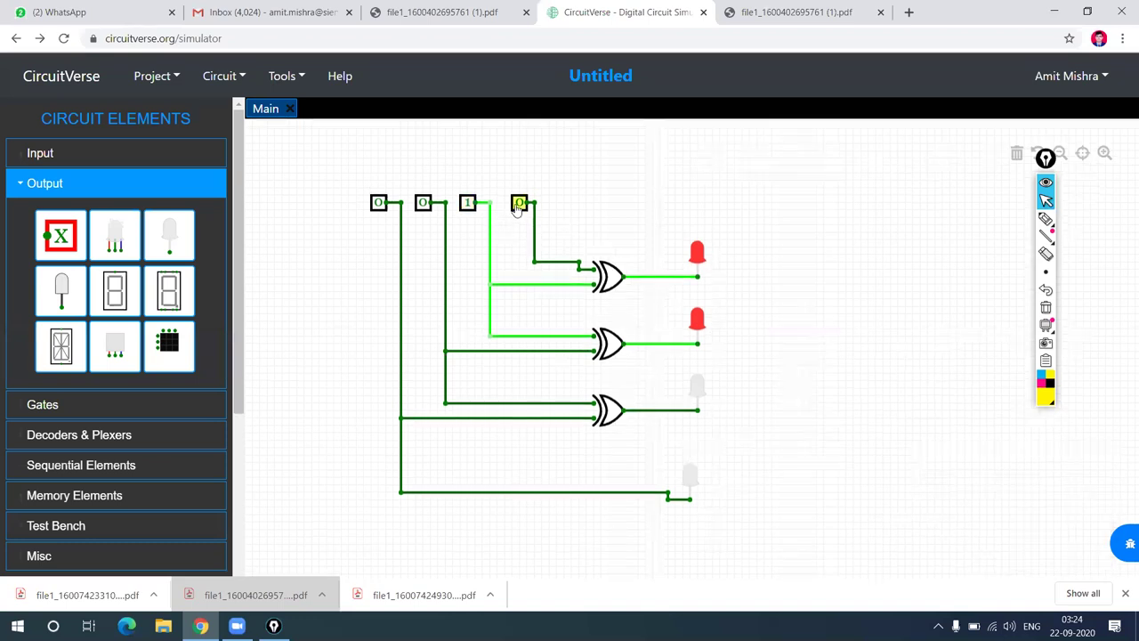
{"action": "left_click", "coordinate": [518, 206]}
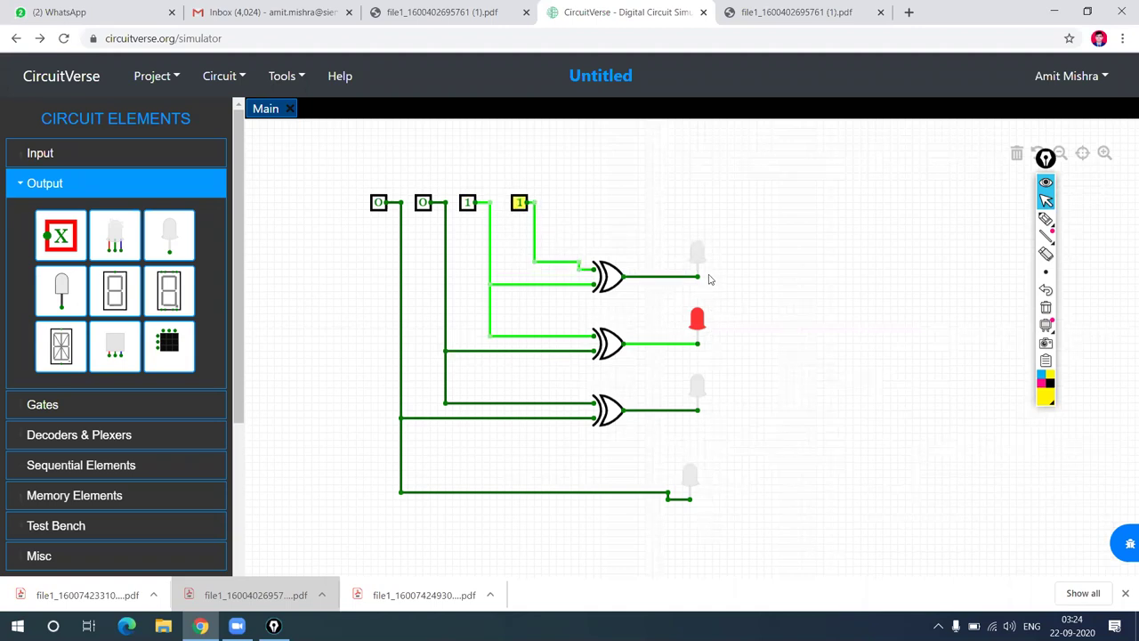
{"action": "left_click", "coordinate": [758, 15]}
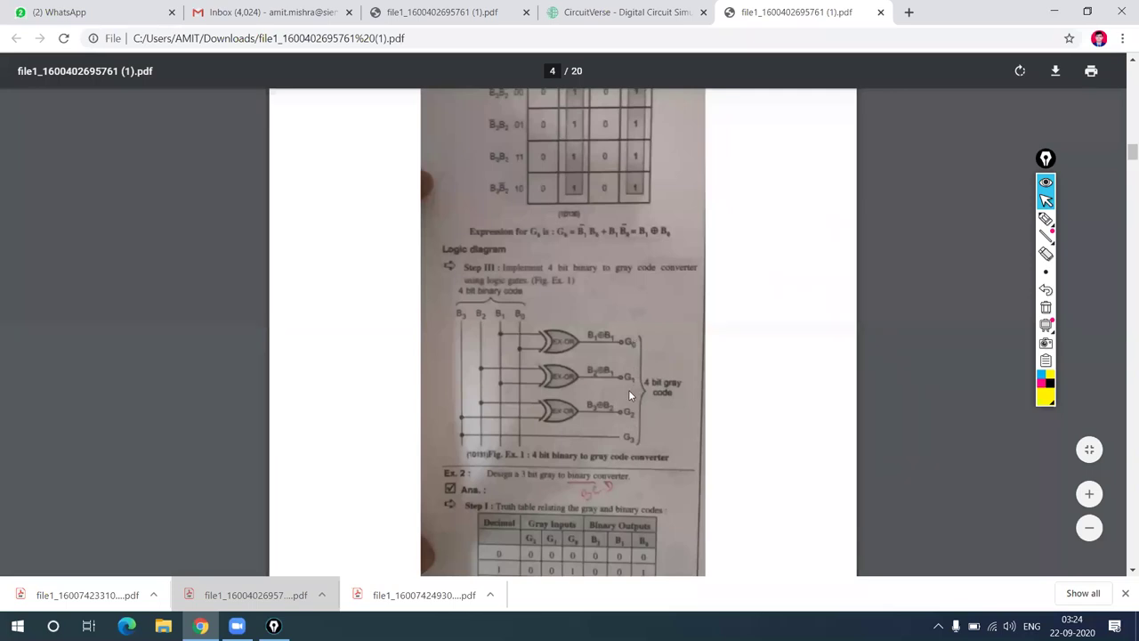
{"action": "left_click", "coordinate": [611, 7]}
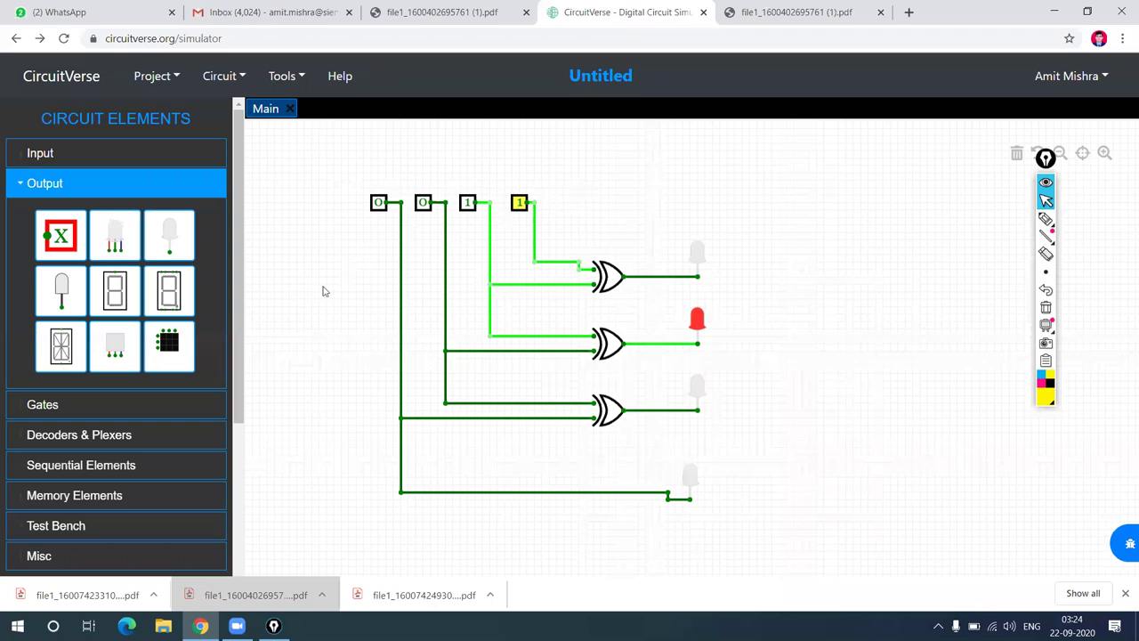
{"action": "left_click", "coordinate": [46, 187]}
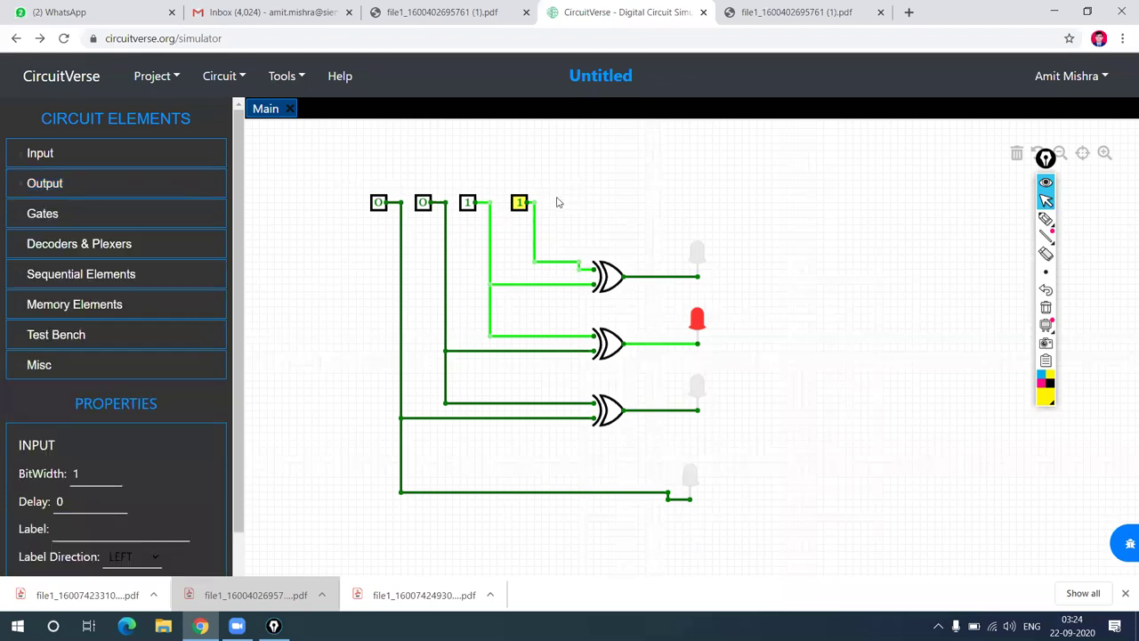
- Go to the truth table on page 2 of the PDF notes and circle the decimal 14 row in yellow
{"action": "left_click", "coordinate": [789, 13]}
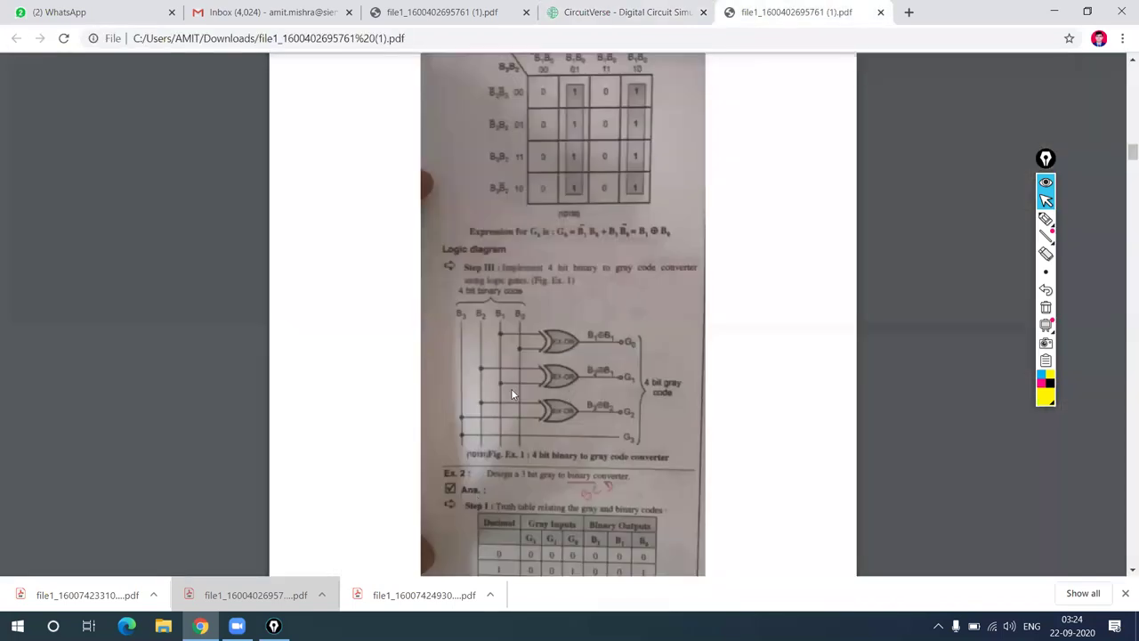
{"action": "scroll", "coordinate": [570, 296], "scroll_direction": "up", "scroll_amount": 10}
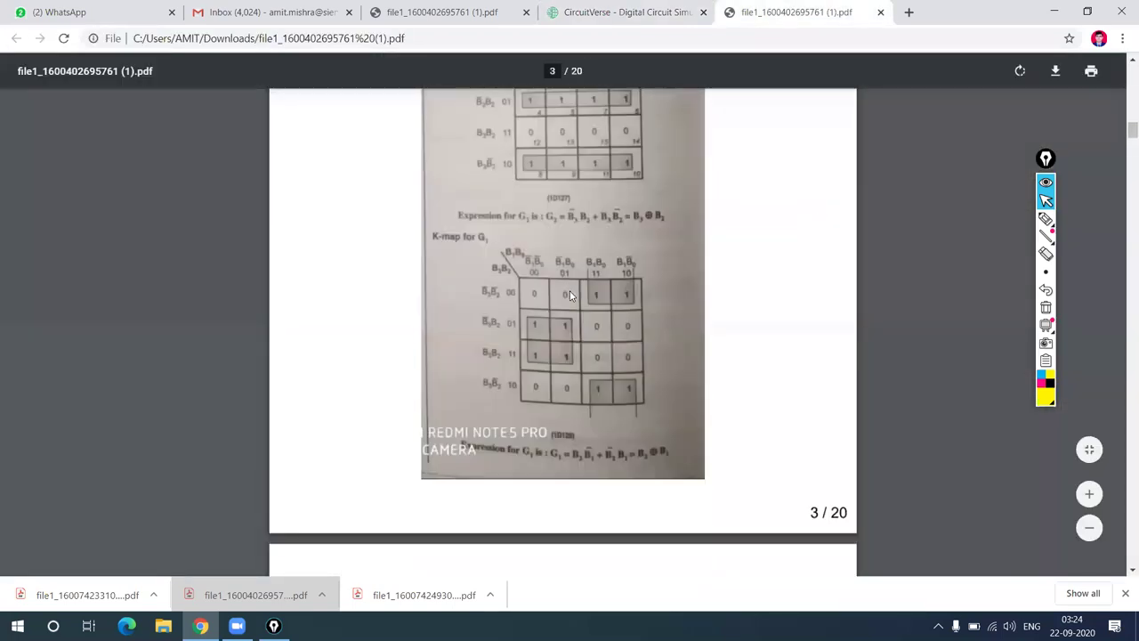
{"action": "scroll", "coordinate": [571, 296], "scroll_direction": "up", "scroll_amount": 10}
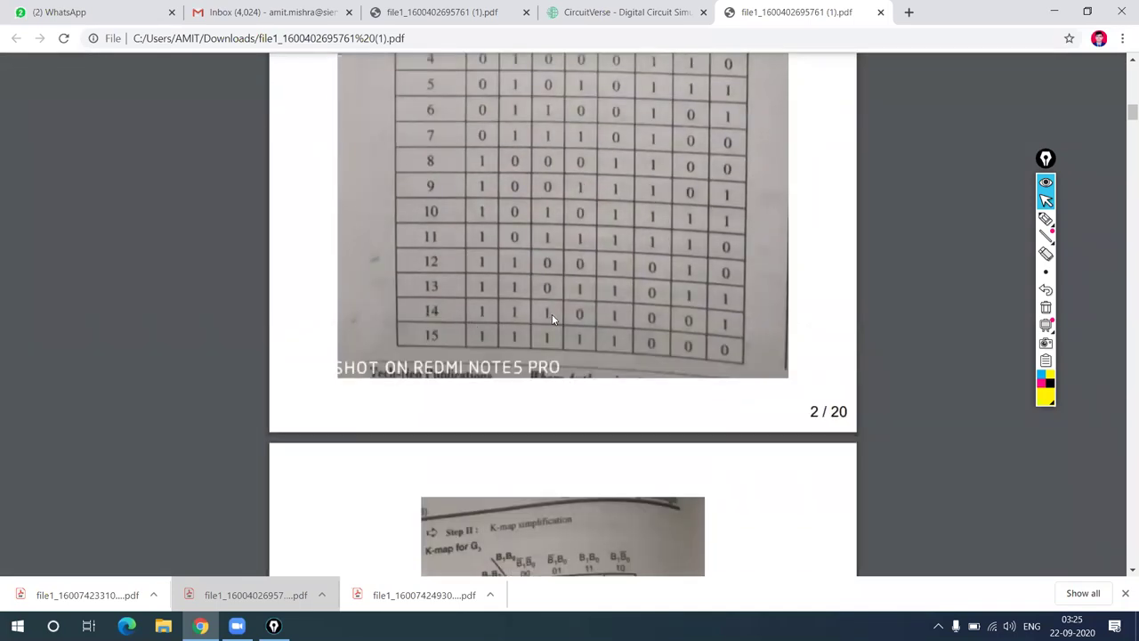
{"action": "scroll", "coordinate": [573, 321], "scroll_direction": "up", "scroll_amount": 4}
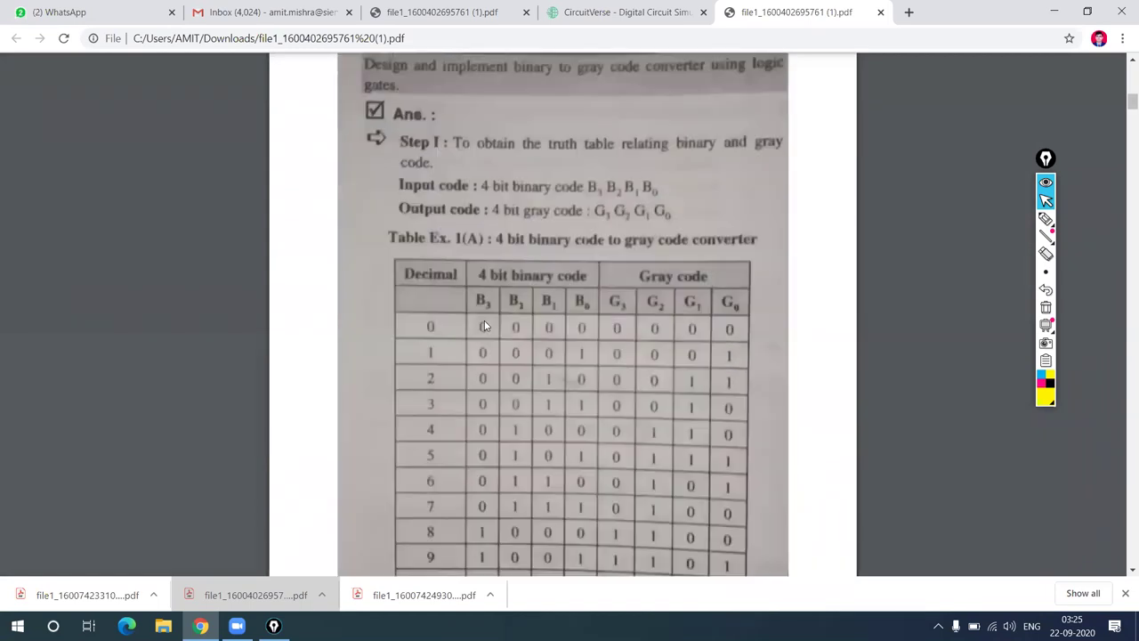
{"action": "scroll", "coordinate": [581, 317], "scroll_direction": "down", "scroll_amount": 3}
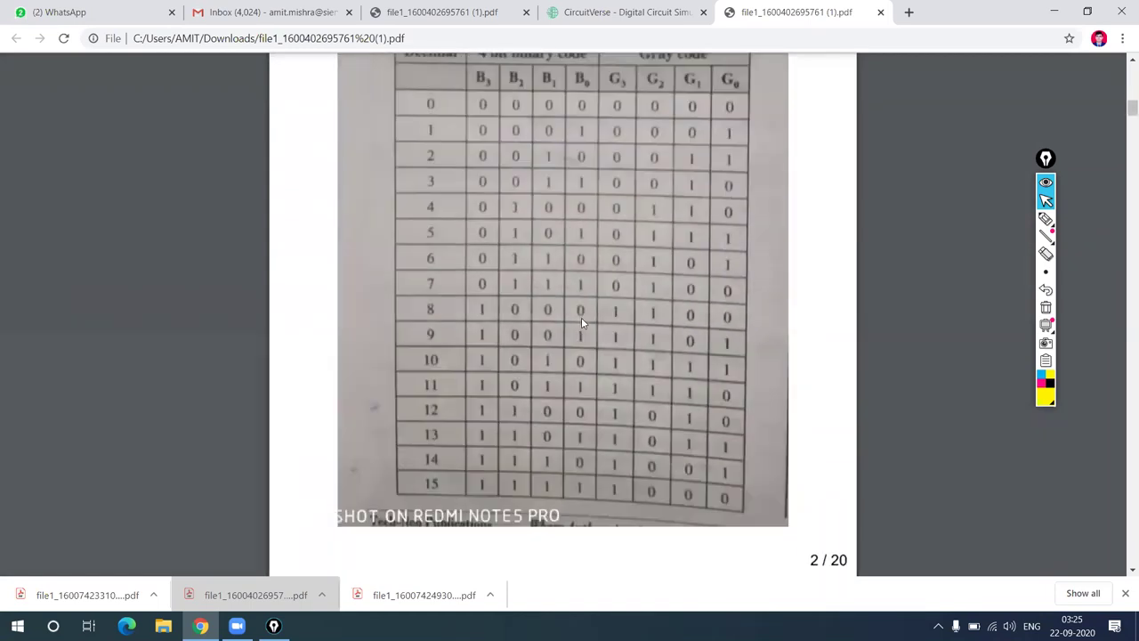
{"action": "scroll", "coordinate": [525, 390], "scroll_direction": "down", "scroll_amount": 1}
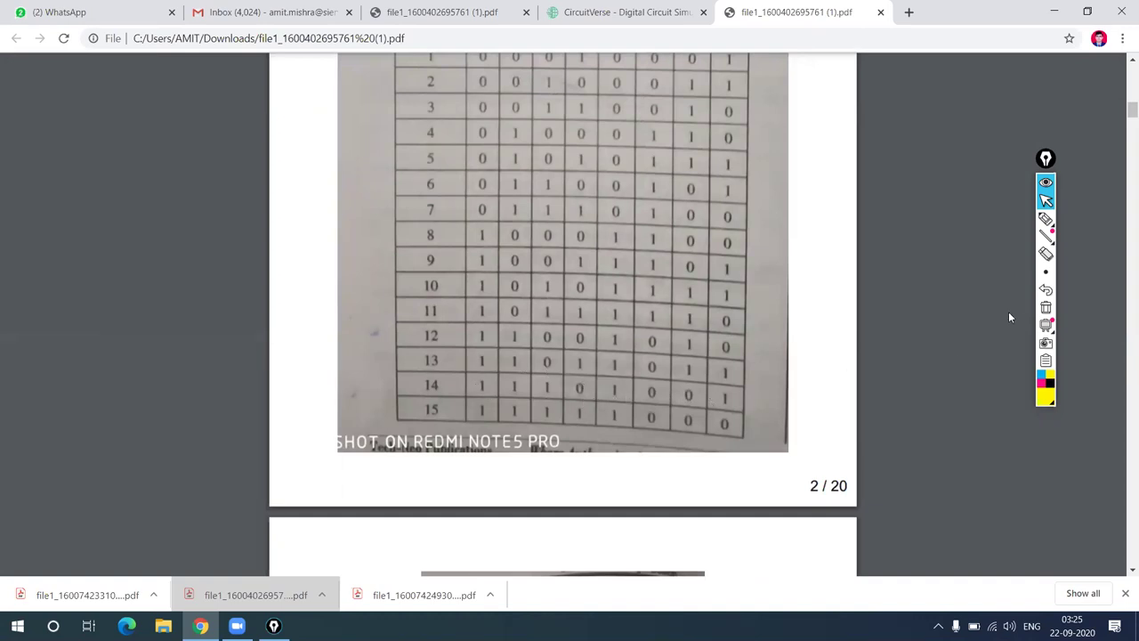
{"action": "left_click", "coordinate": [1045, 307]}
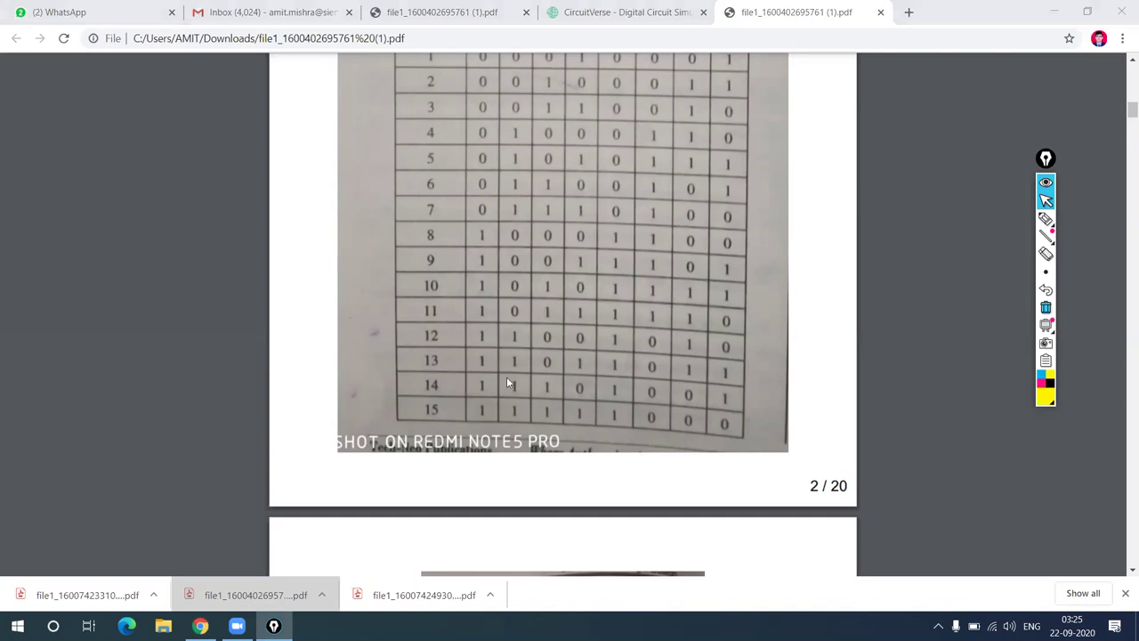
{"action": "left_click", "coordinate": [1046, 219]}
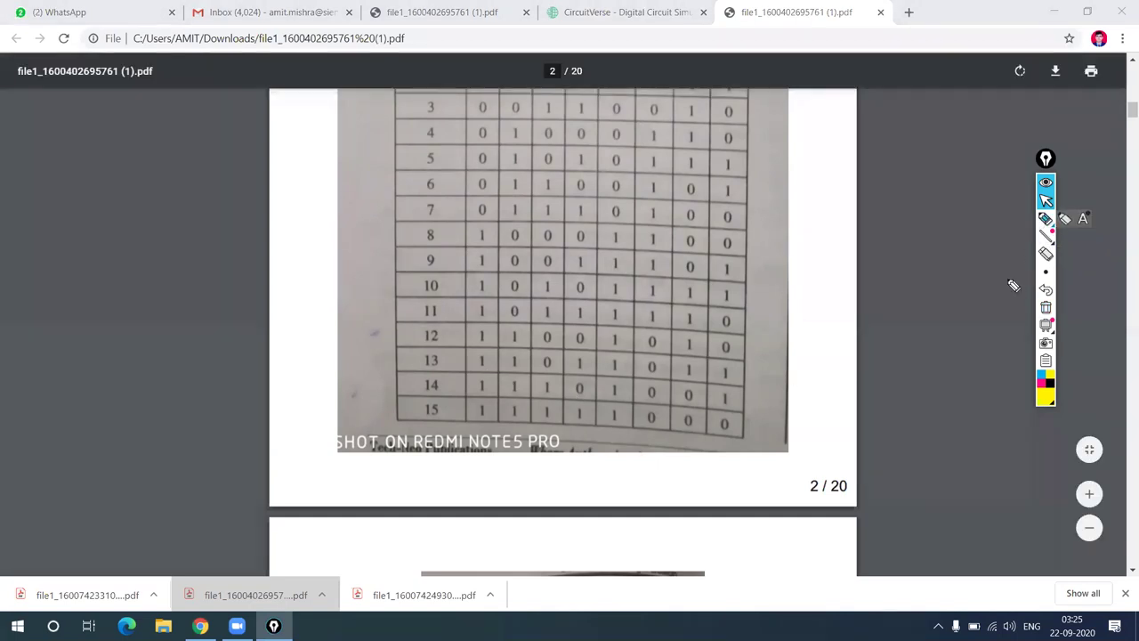
{"action": "mouse_move", "coordinate": [482, 367]}
{"action": "left_mouse_down"}
{"action": "mouse_move", "coordinate": [474, 405]}
{"action": "mouse_move", "coordinate": [744, 412]}
{"action": "mouse_move", "coordinate": [753, 396]}
{"action": "mouse_move", "coordinate": [486, 375]}
{"action": "left_mouse_up"}
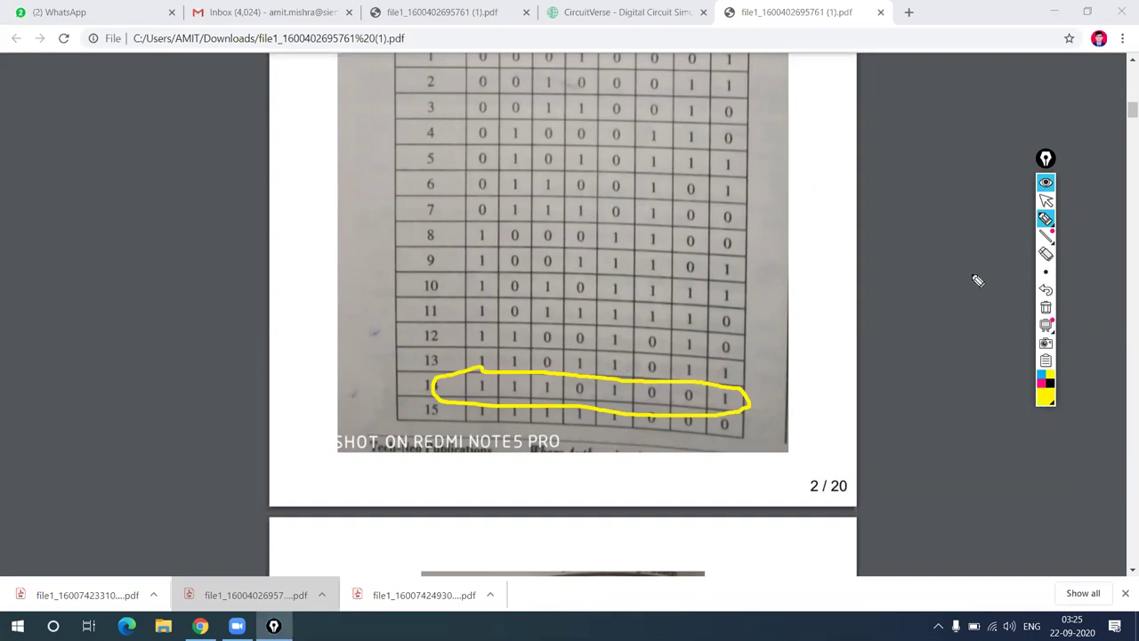
{"action": "left_click", "coordinate": [1045, 201]}
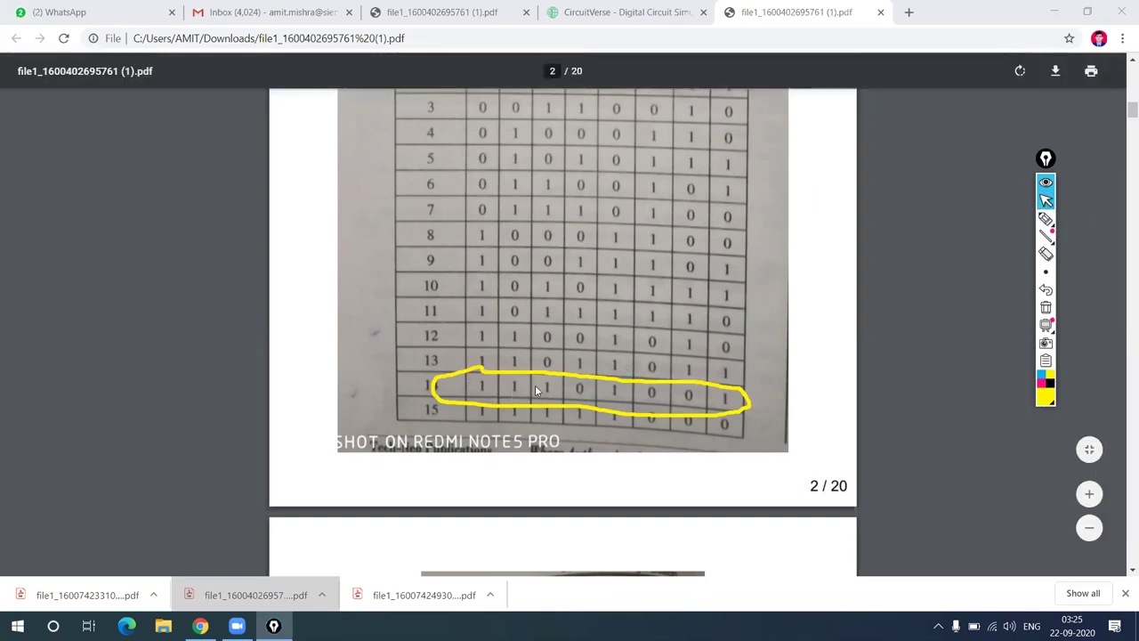
- Return to CircuitVerse, clear the yellow annotation, and set the four inputs to 1110
{"action": "left_click", "coordinate": [623, 12]}
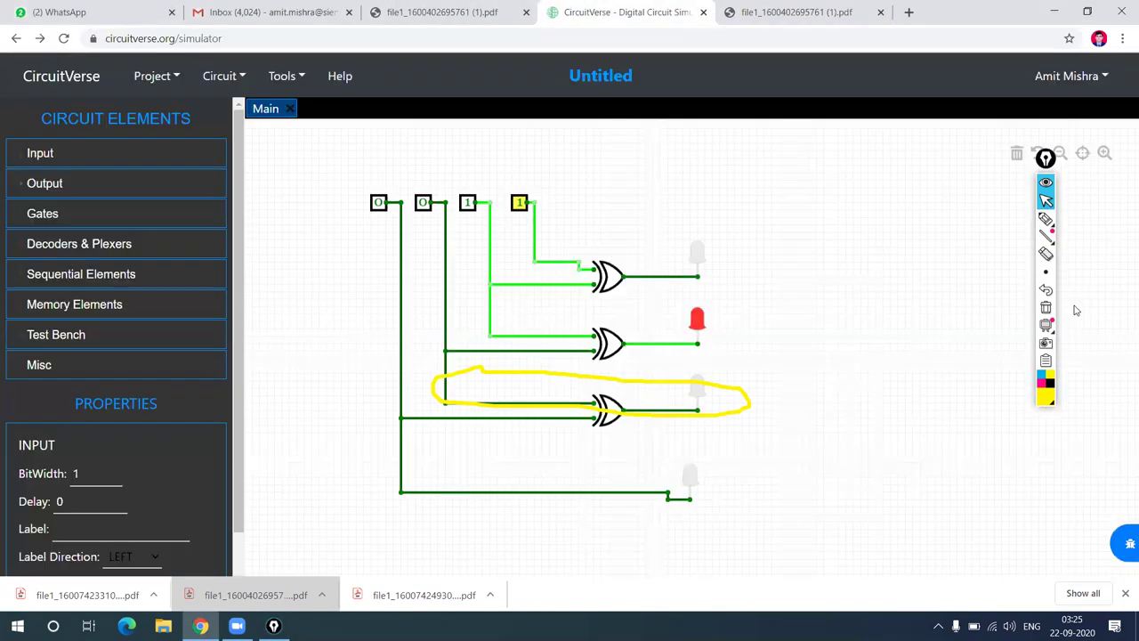
{"action": "left_click", "coordinate": [1046, 308]}
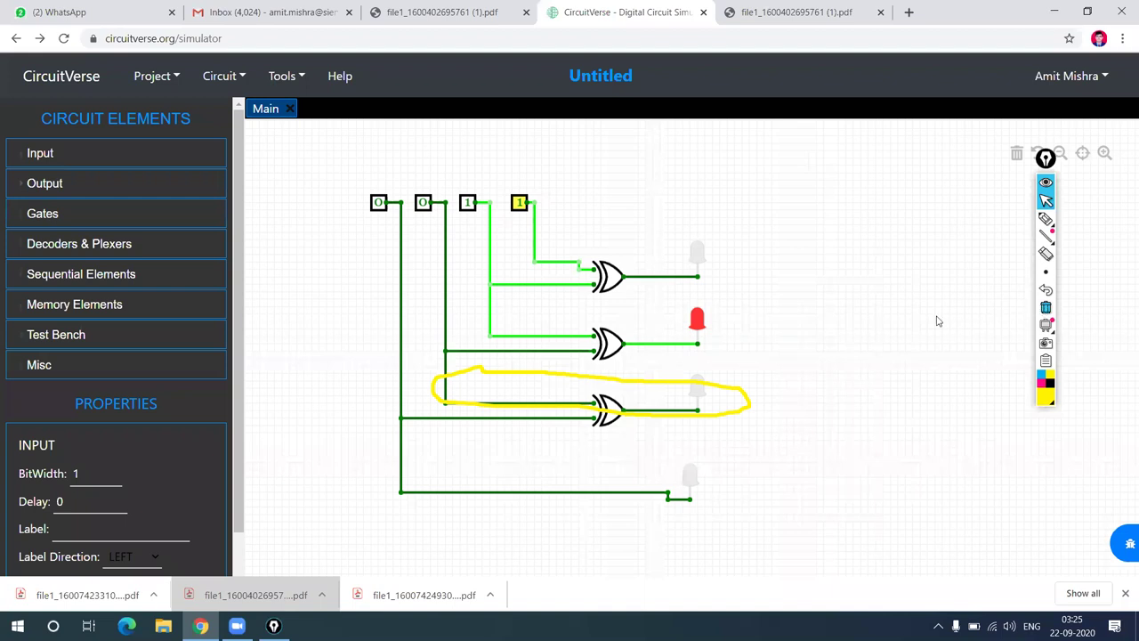
{"action": "left_click", "coordinate": [378, 203]}
{"action": "left_click", "coordinate": [423, 203]}
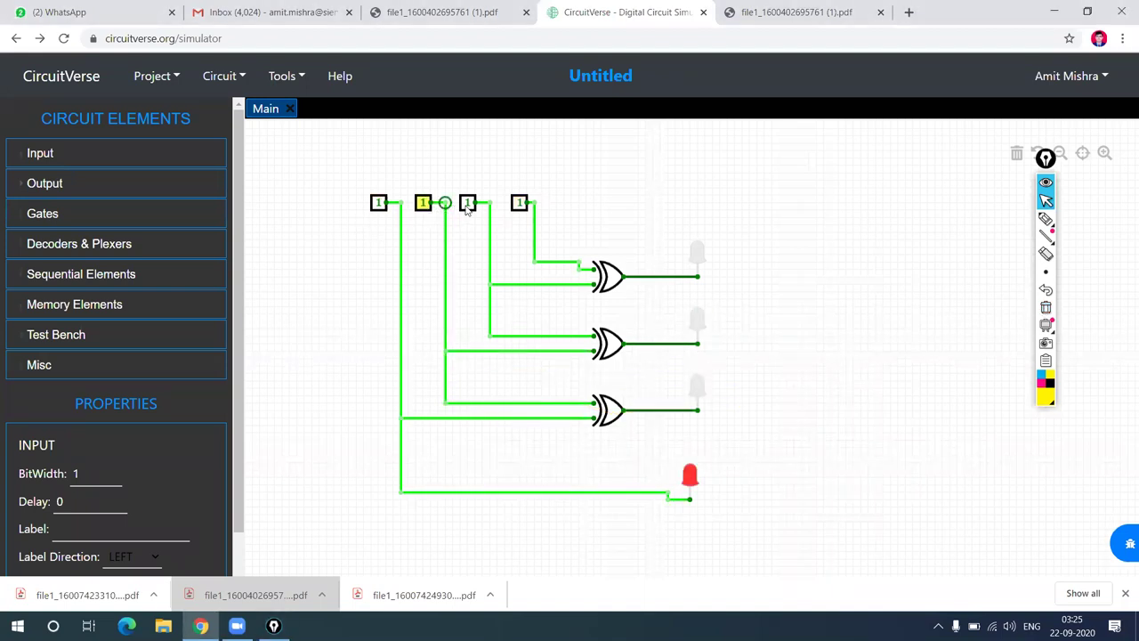
{"action": "left_click", "coordinate": [520, 203]}
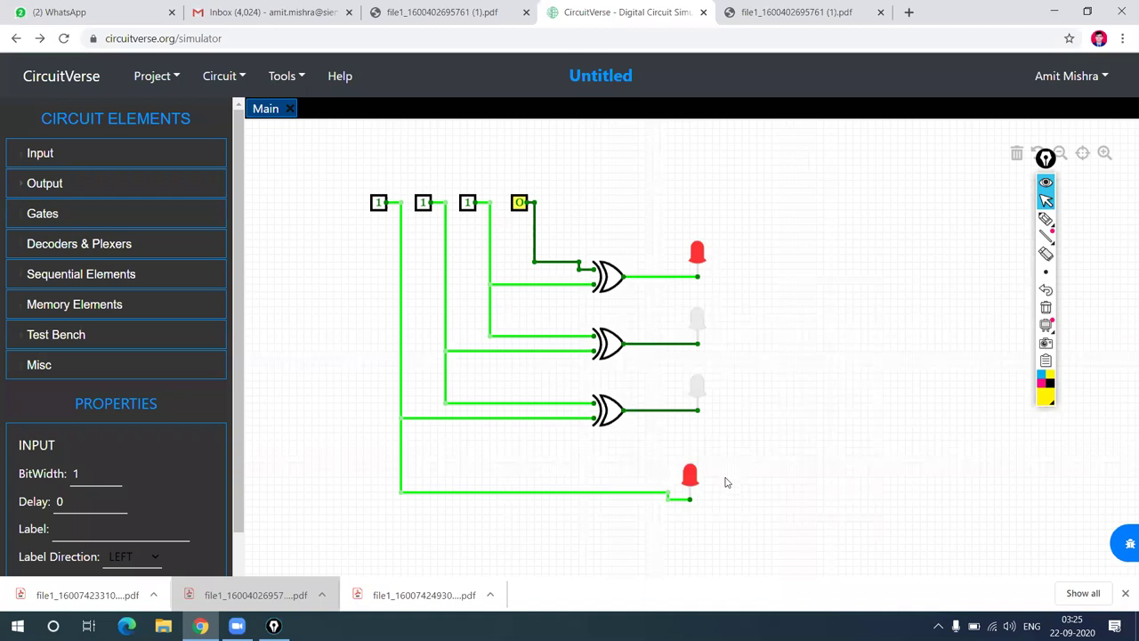
- Switch back to the PDF notes to compare the LED outputs with the truth table's decimal 14 row
{"action": "left_click", "coordinate": [756, 15]}
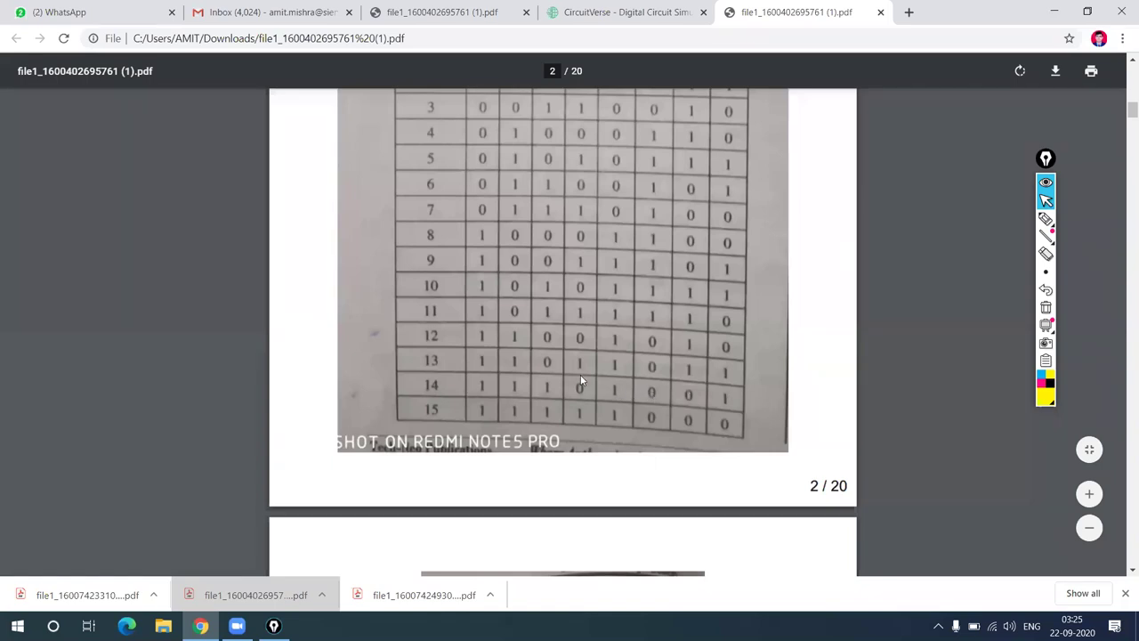
- Underline the binary and gray values of the truth table's decimal 14 row in yellow, and clear the annotation
{"action": "left_click", "coordinate": [1046, 307]}
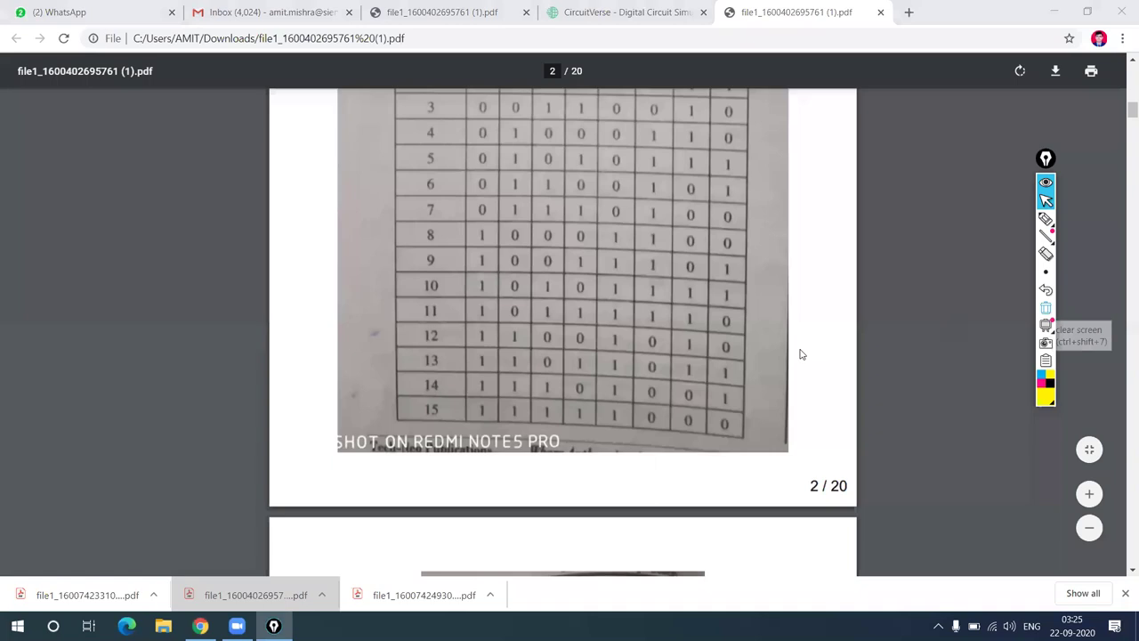
{"action": "left_click", "coordinate": [1046, 219]}
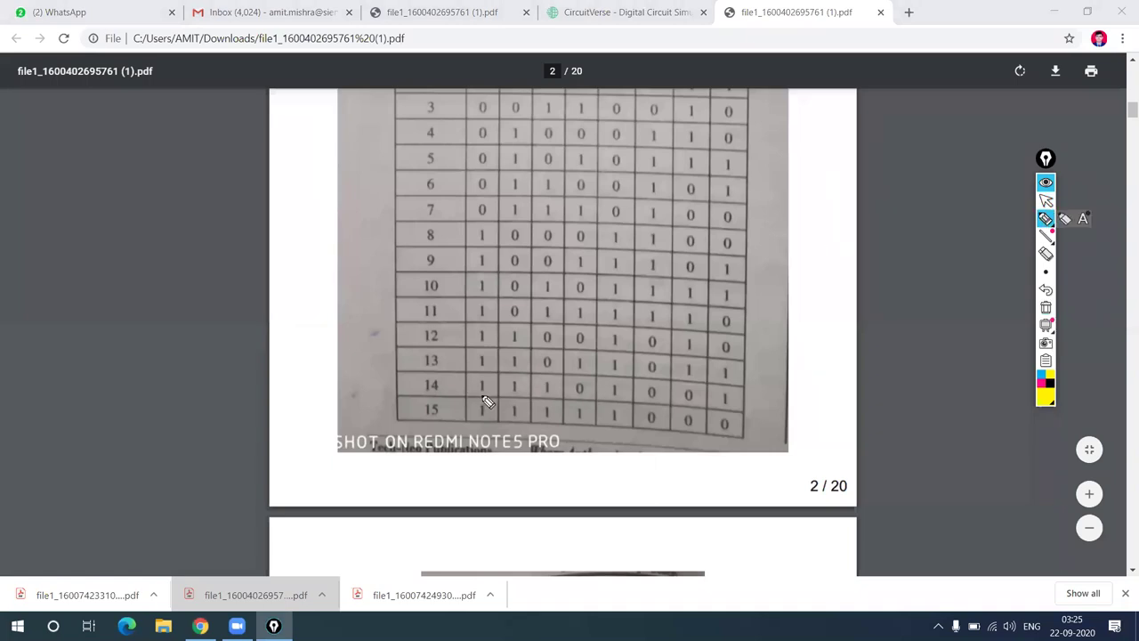
{"action": "left_click_drag", "start_coordinate": [481, 398], "coordinate": [735, 410]}
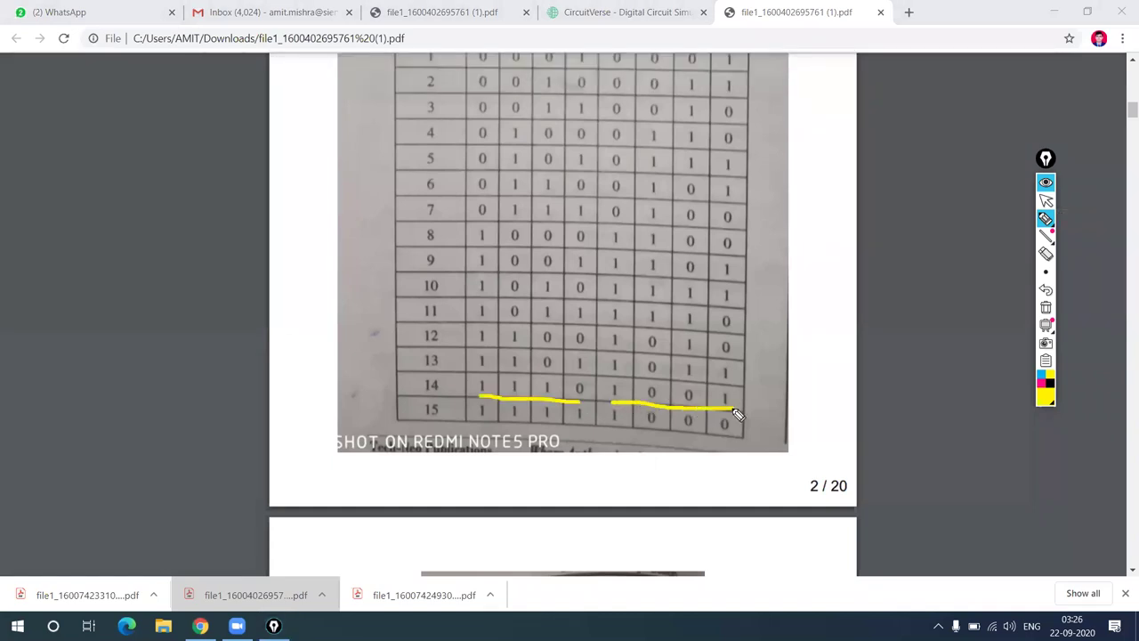
{"action": "left_click", "coordinate": [1046, 308]}
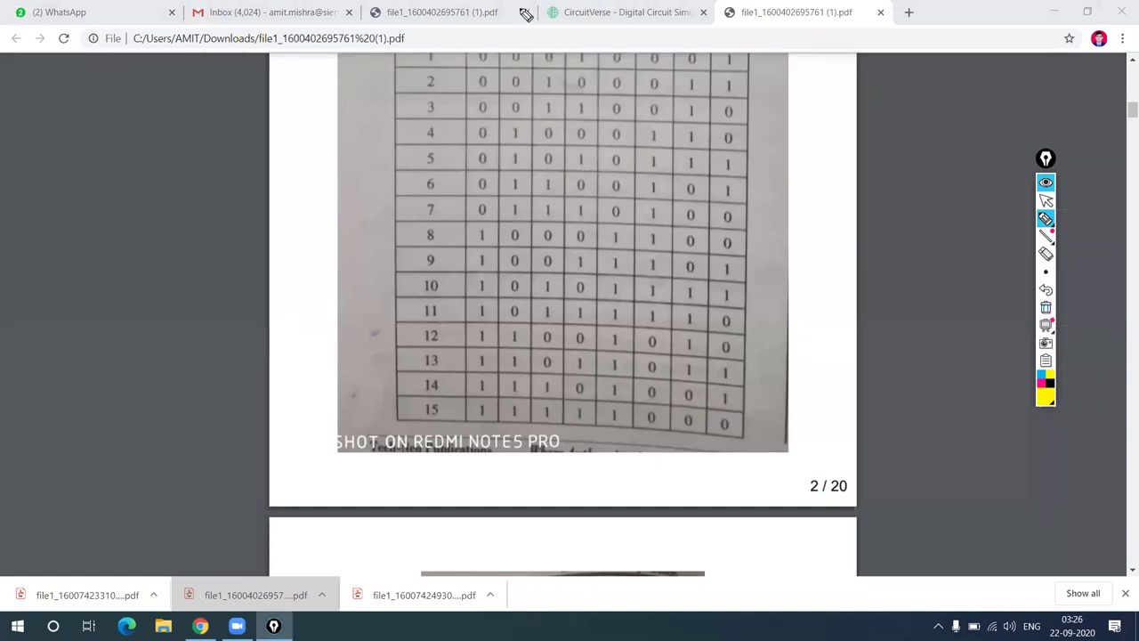
{"action": "left_click", "coordinate": [1050, 201]}
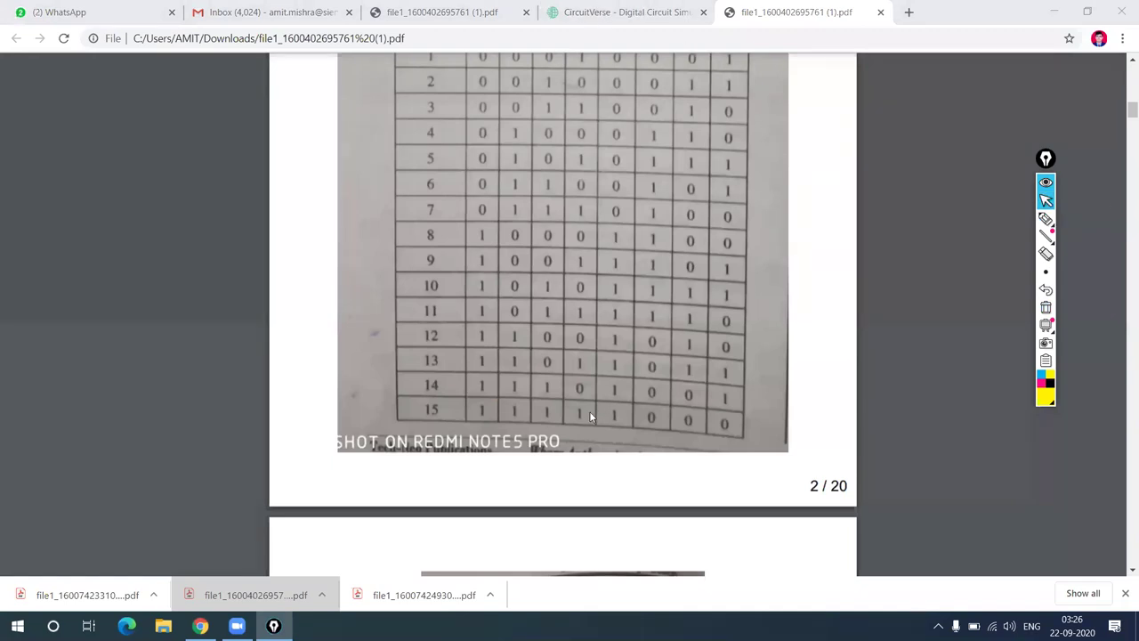
- Return to CircuitVerse and save the circuit offline under the project name binarytogray
{"action": "key", "text": "ctrl+shift+Tab"}
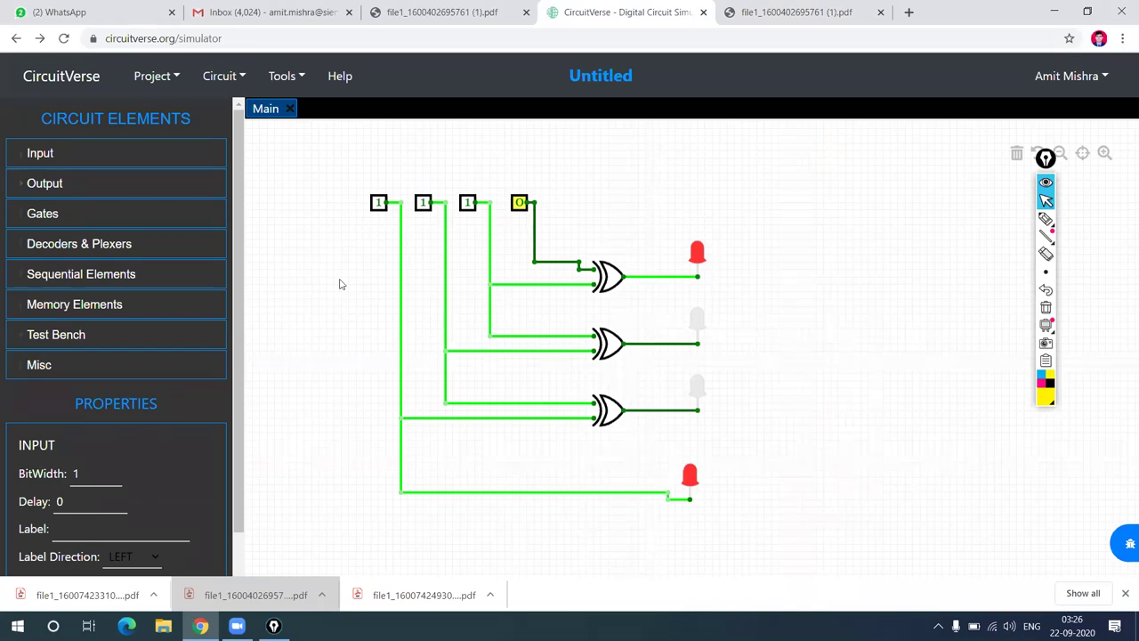
{"action": "left_click", "coordinate": [208, 274]}
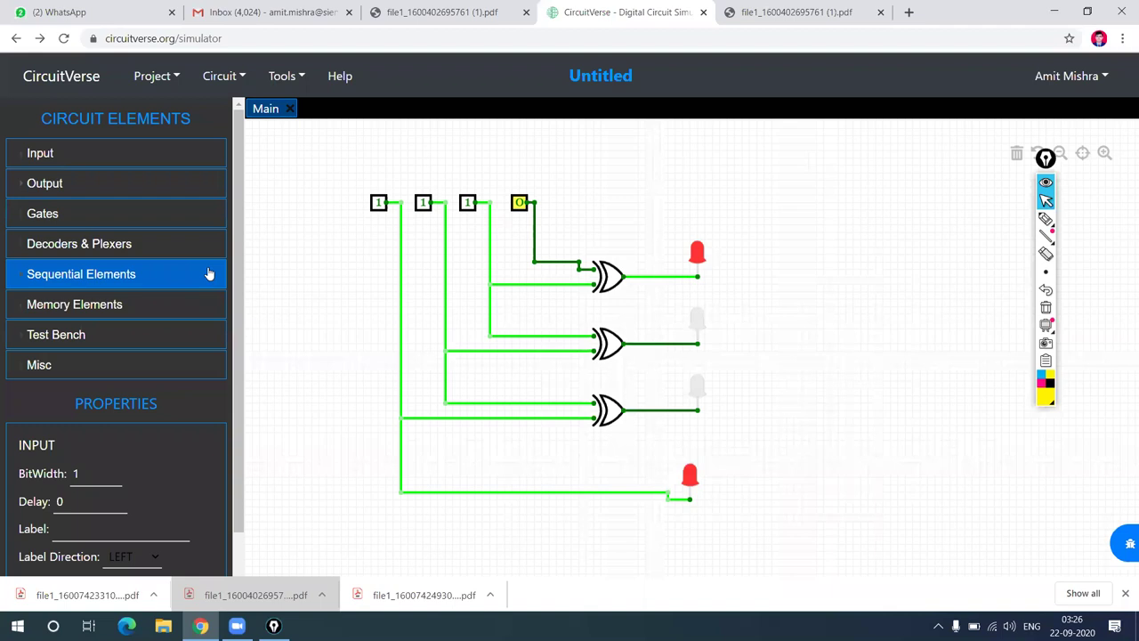
{"action": "left_click", "coordinate": [170, 76]}
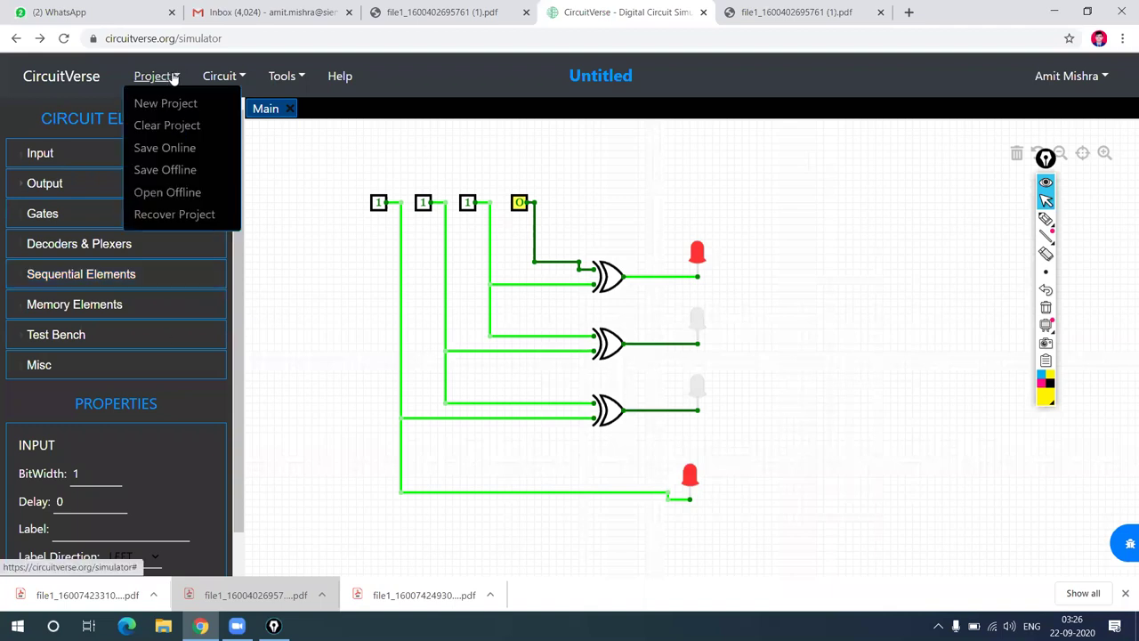
{"action": "left_click", "coordinate": [174, 170]}
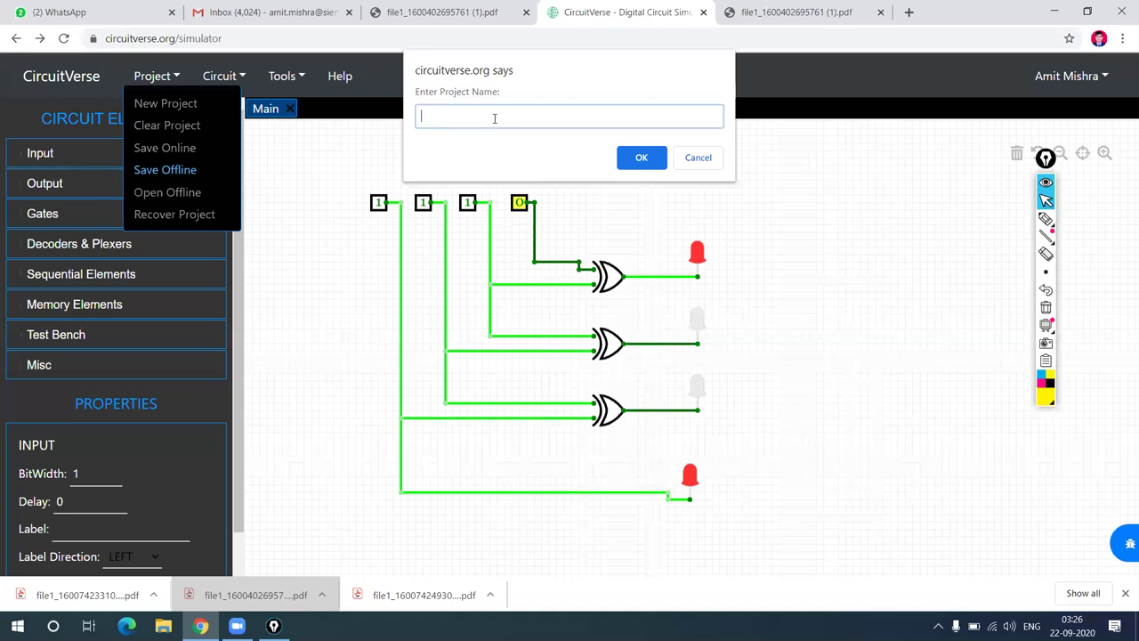
{"action": "type", "text": "binarytogray"}
{"action": "left_click", "coordinate": [628, 158]}
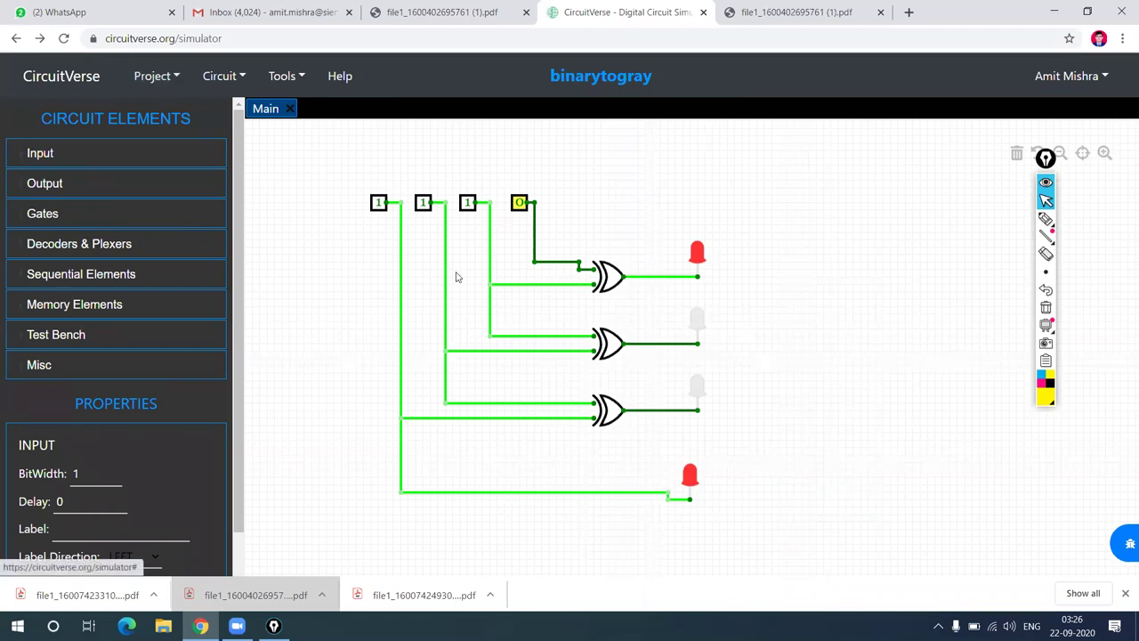
- Start a new project and agree to clear the current one
{"action": "left_click", "coordinate": [167, 78]}
{"action": "left_click", "coordinate": [168, 107]}
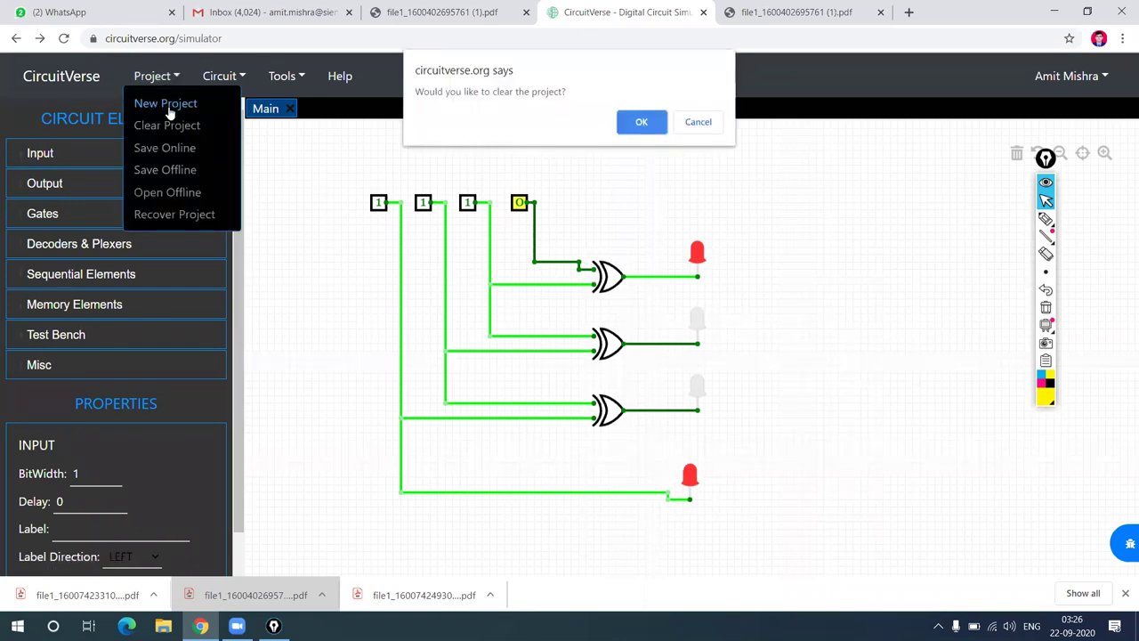
{"action": "left_click", "coordinate": [657, 121]}
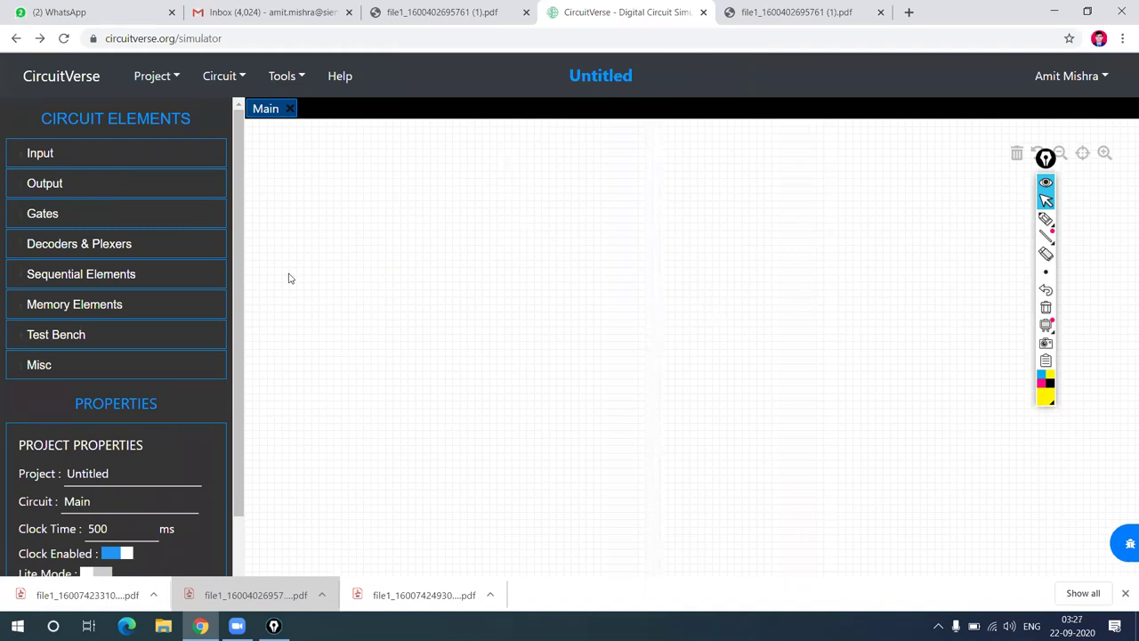
- Name the new project "Full Adder using Nand Gate" in the project properties
{"action": "double_click", "coordinate": [69, 472]}
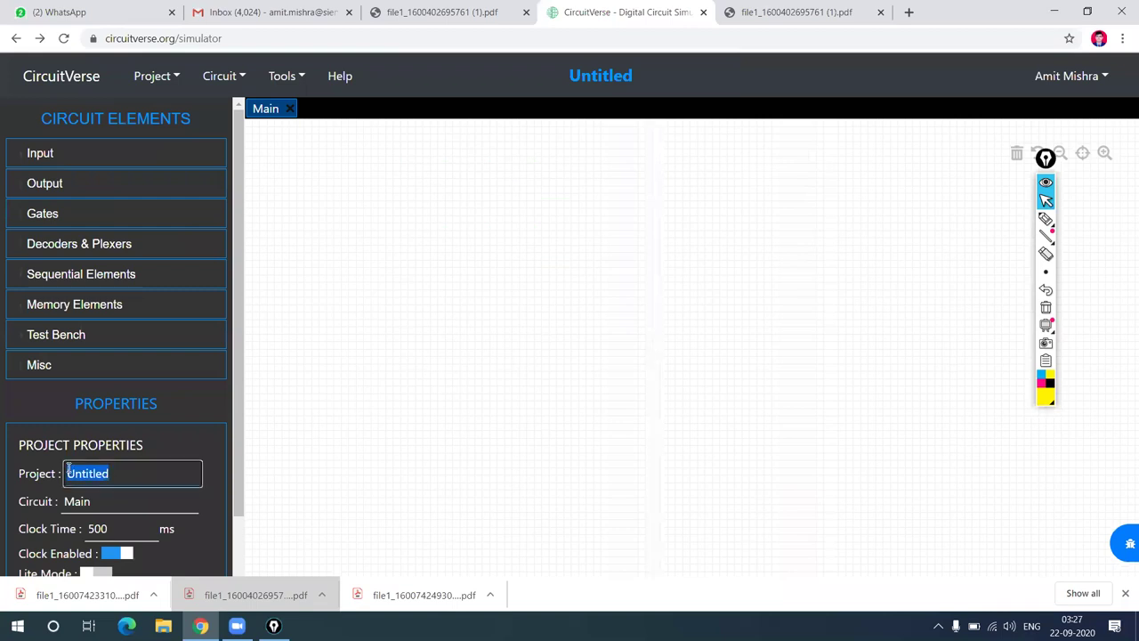
{"action": "type", "text": "Full Adder"}
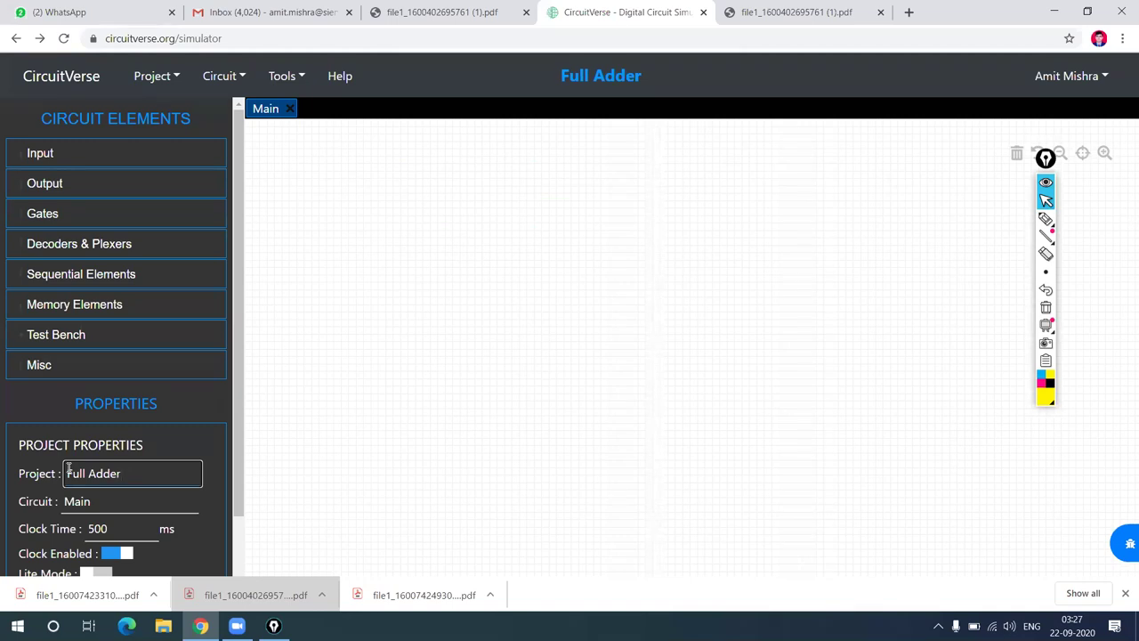
{"action": "type", "text": " using Nanad Gate"}
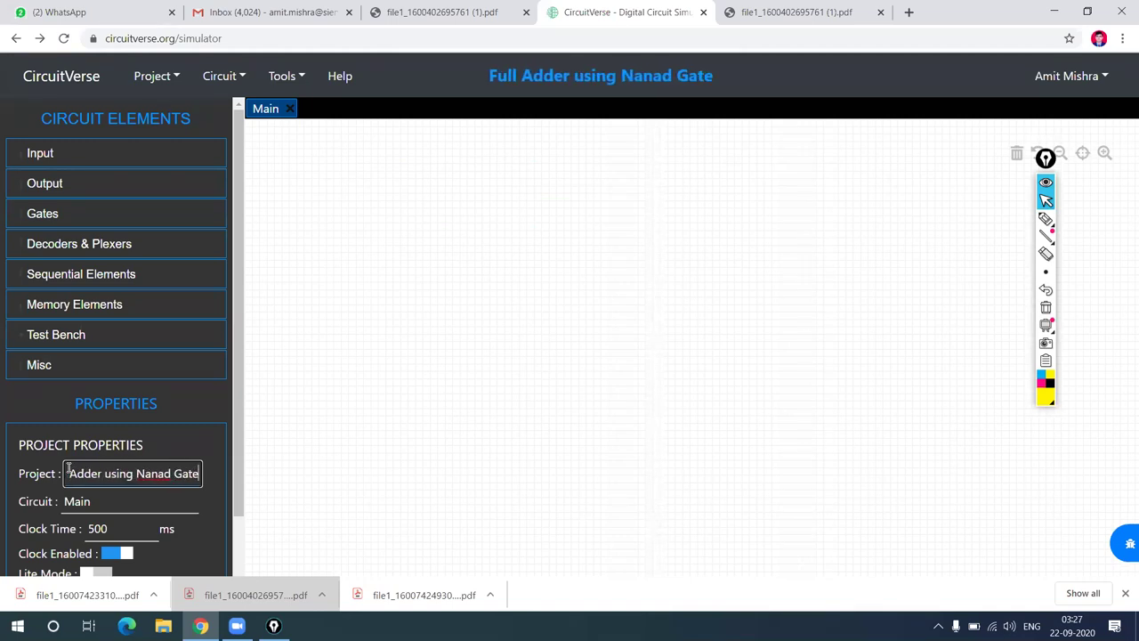
{"action": "left_click", "coordinate": [350, 270]}
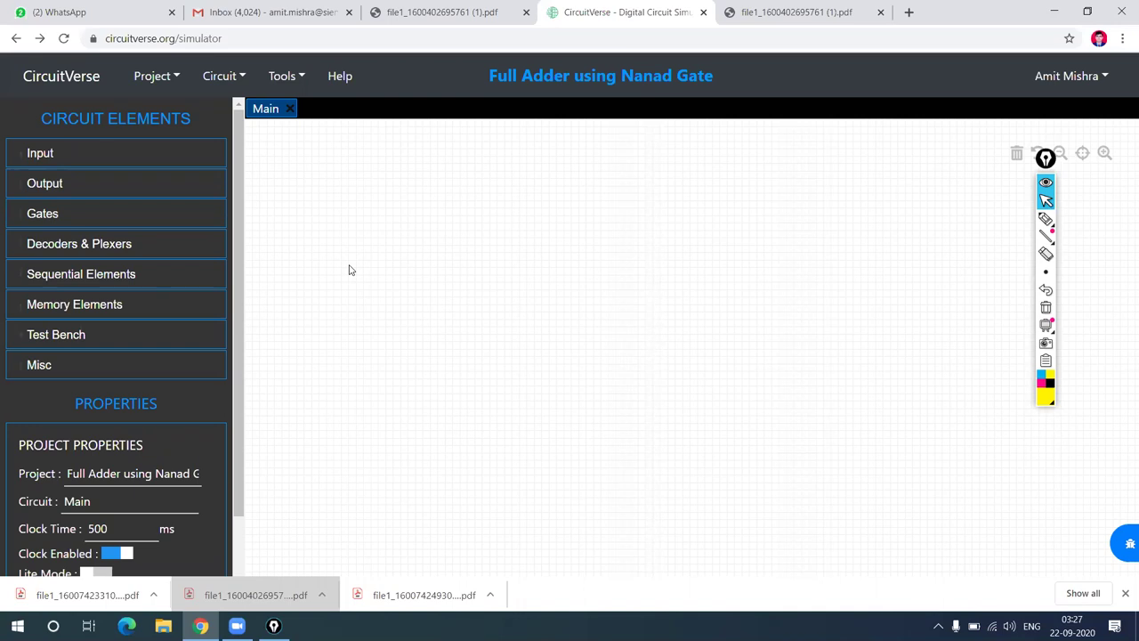
{"action": "left_click", "coordinate": [175, 473]}
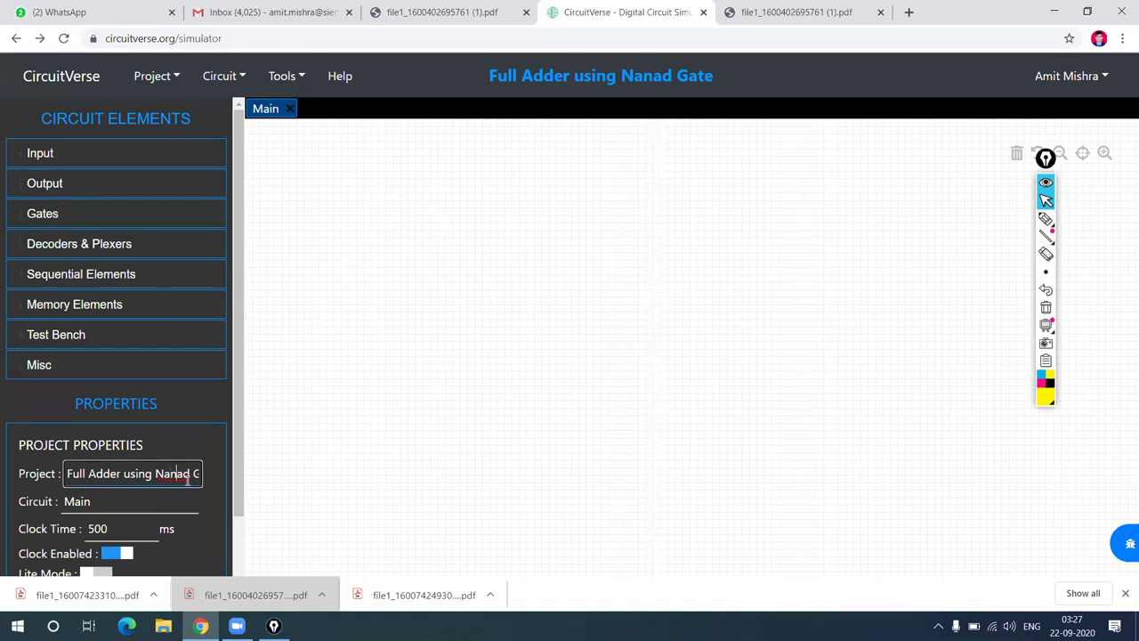
{"action": "key", "text": "Delete"}
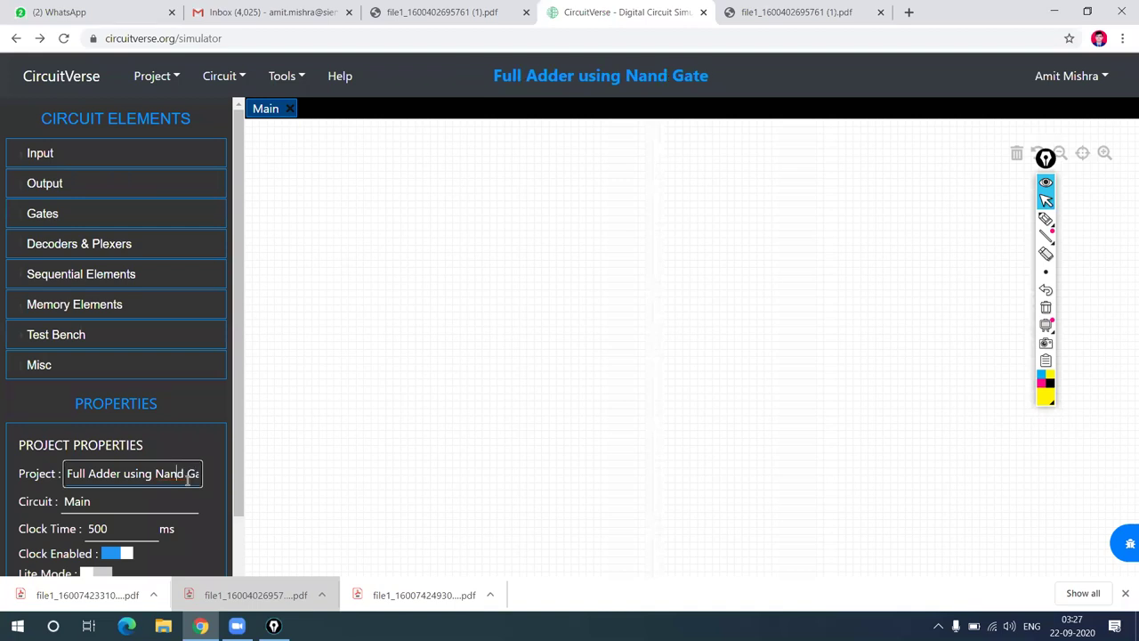
{"action": "left_click", "coordinate": [462, 415]}
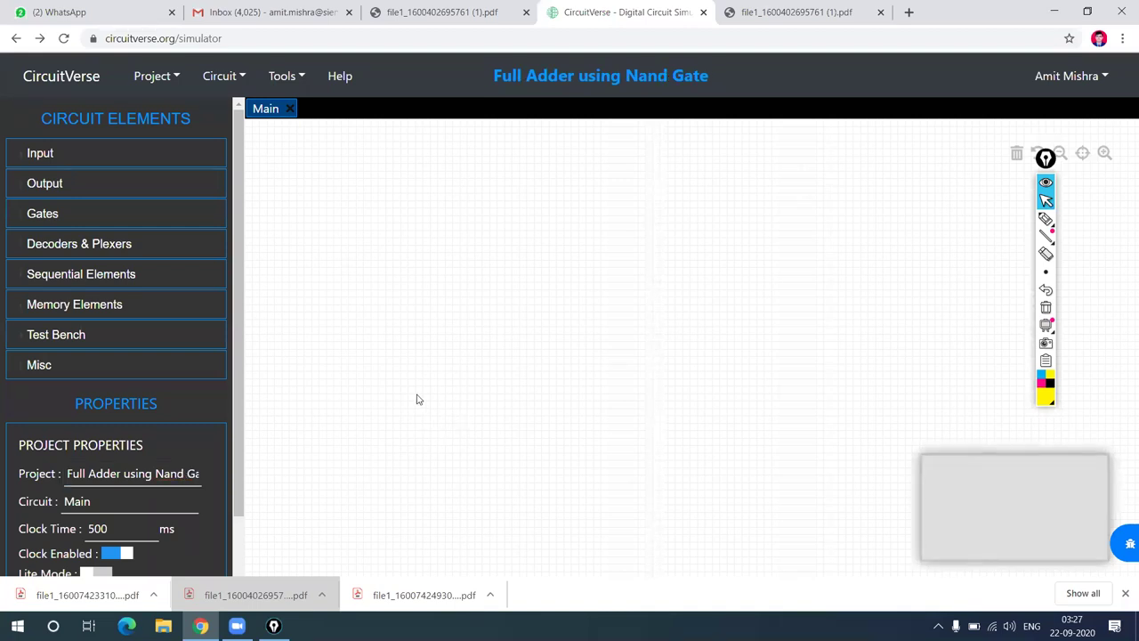
- Review the binary to gray PDF notes from the truth table through the K-maps to the logic diagram, and close that PDF
{"action": "left_click", "coordinate": [742, 13]}
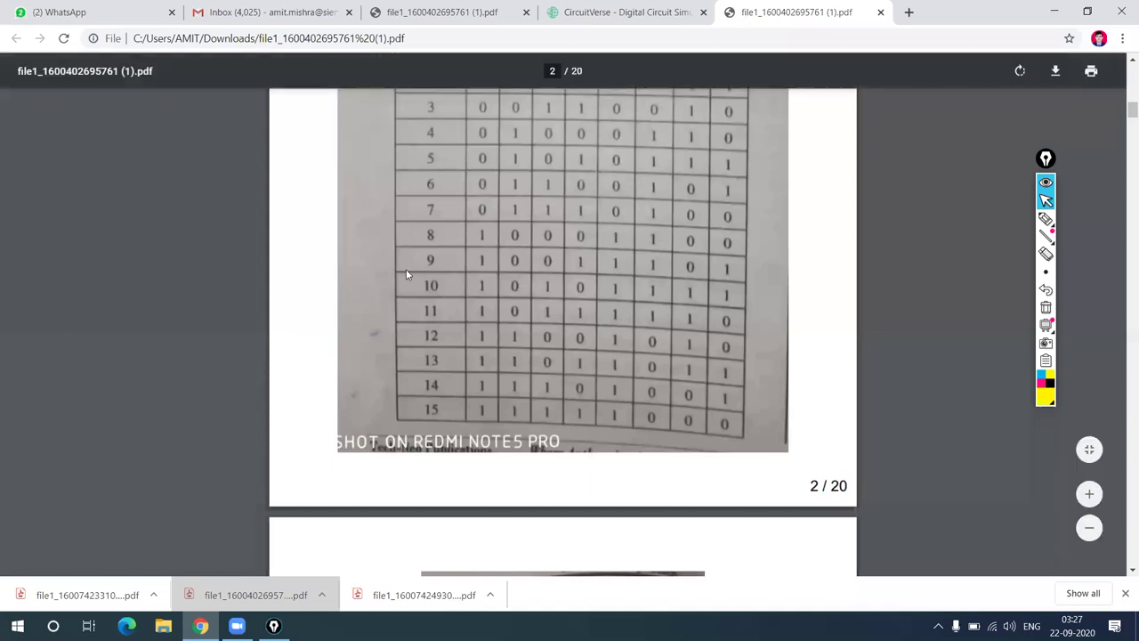
{"action": "scroll", "coordinate": [406, 276], "scroll_direction": "down", "scroll_amount": 3}
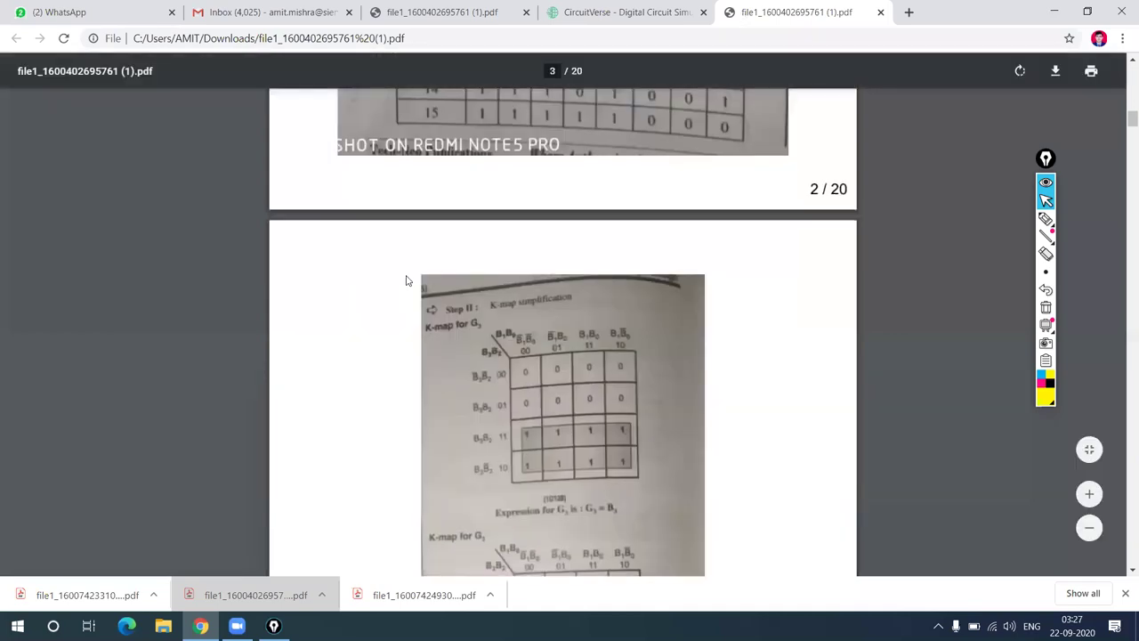
{"action": "scroll", "coordinate": [406, 280], "scroll_direction": "down", "scroll_amount": 1}
{"action": "scroll", "coordinate": [406, 280], "scroll_direction": "down", "scroll_amount": 5}
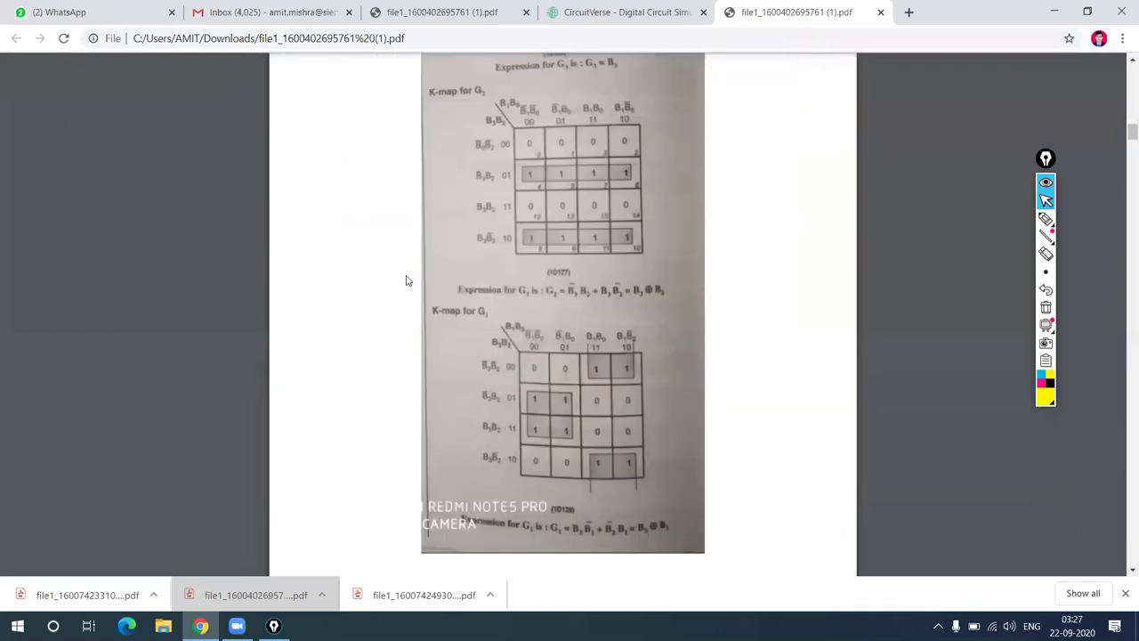
{"action": "scroll", "coordinate": [406, 280], "scroll_direction": "down", "scroll_amount": 4}
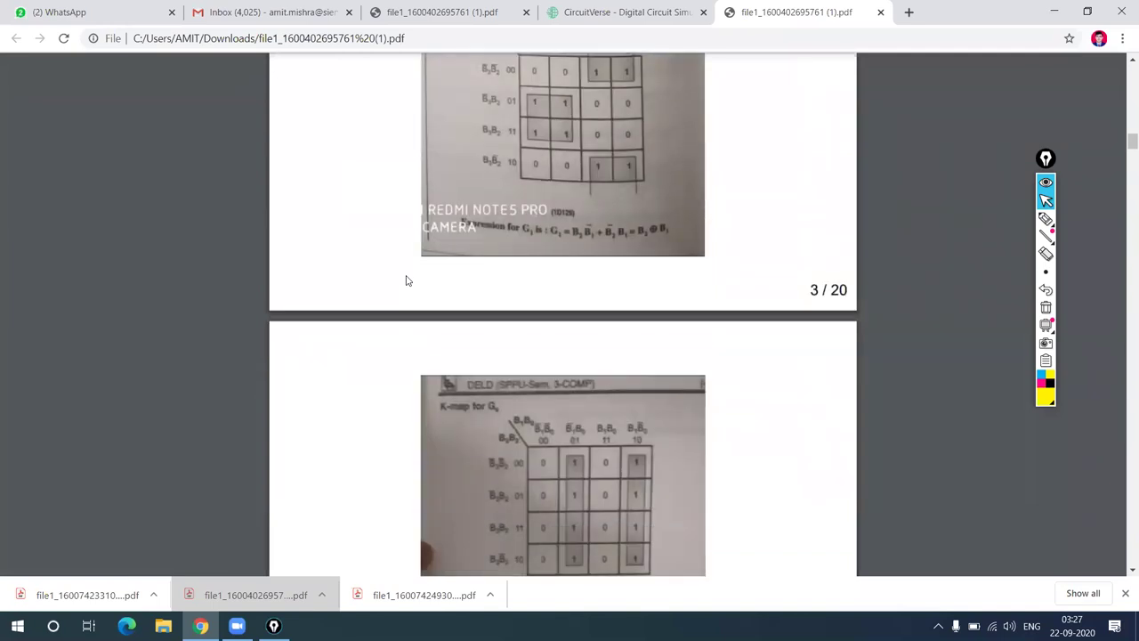
{"action": "scroll", "coordinate": [406, 280], "scroll_direction": "down", "scroll_amount": 5}
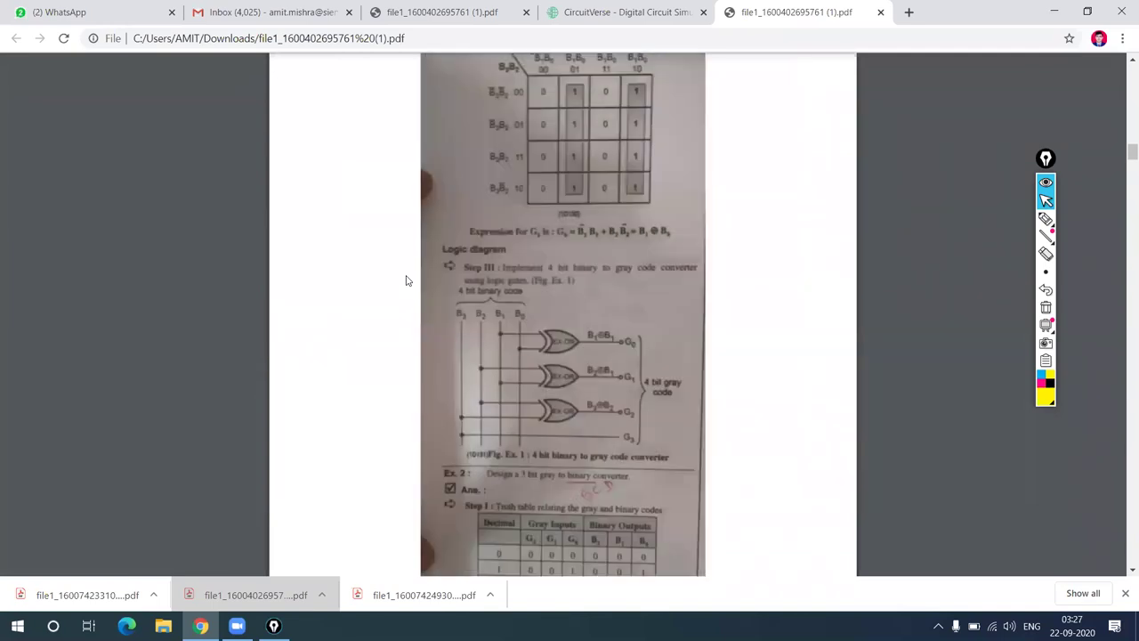
{"action": "left_click", "coordinate": [880, 13]}
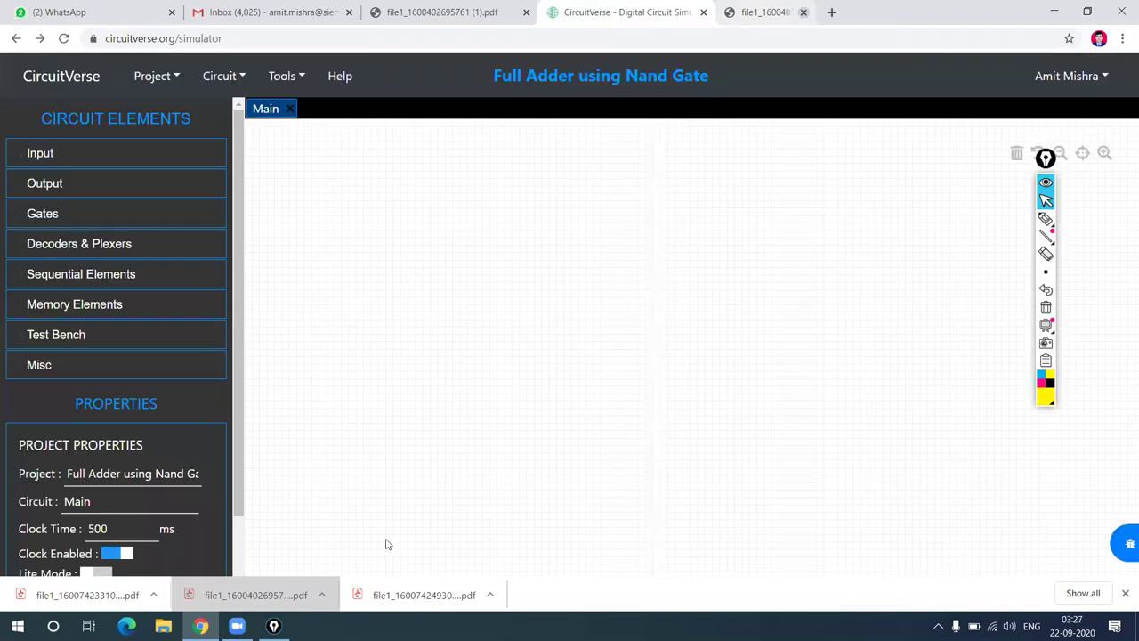
- Open the downloaded file1_1600742493004.pdf and rotate it until the NAND gate full adder diagram on page 1 is upright
{"action": "left_click", "coordinate": [398, 601]}
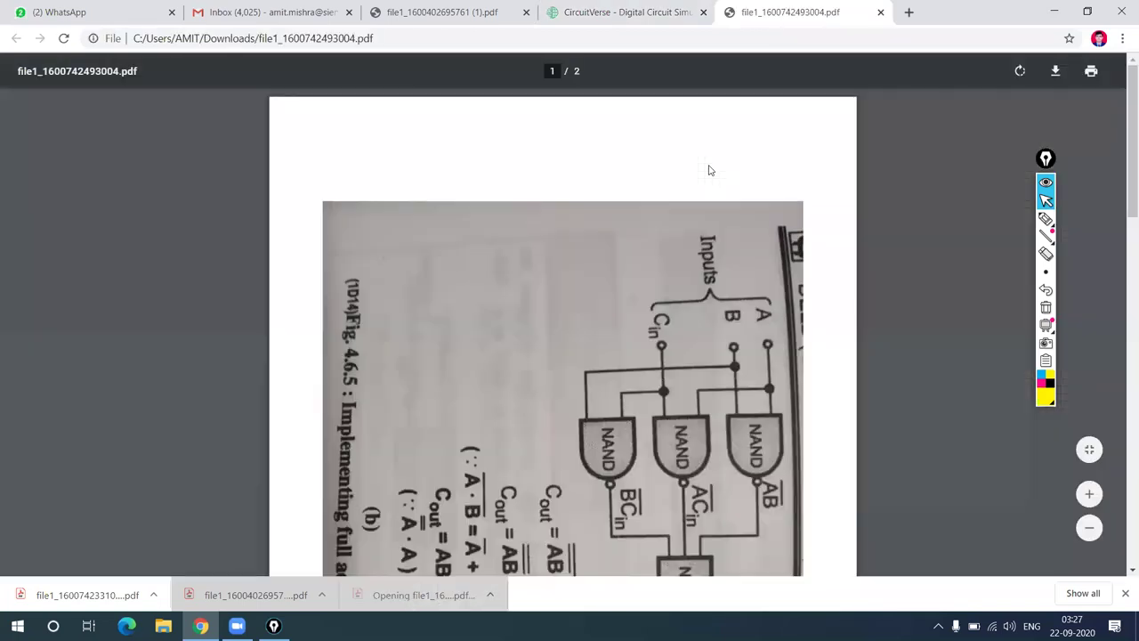
{"action": "right_click", "coordinate": [569, 308]}
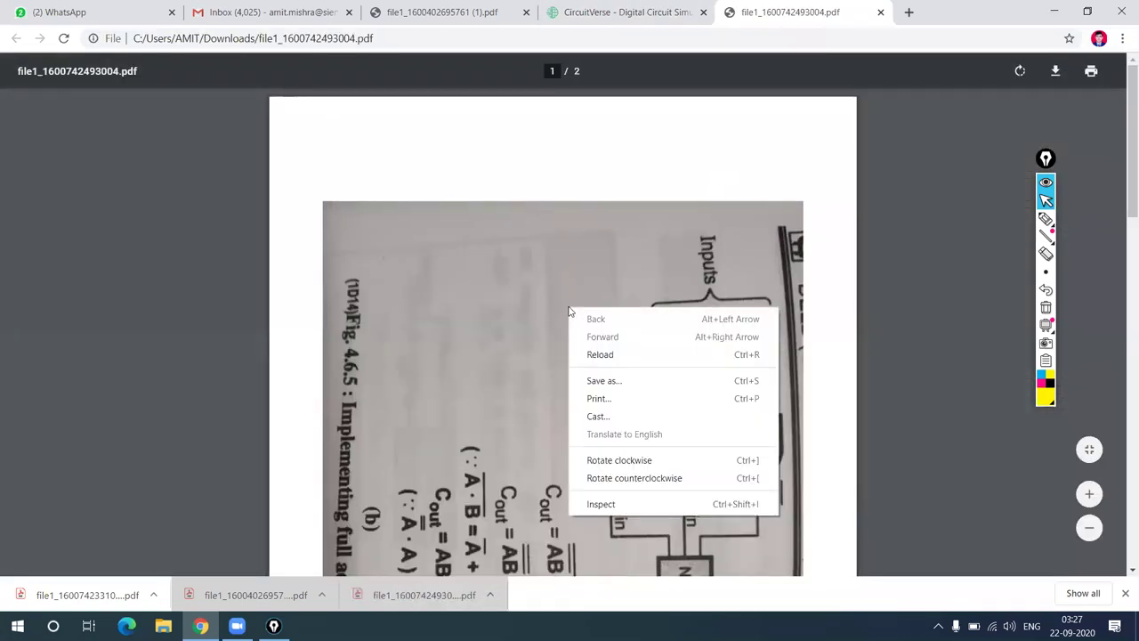
{"action": "left_click", "coordinate": [622, 461]}
{"action": "key", "text": "ctrl+bracketright"}
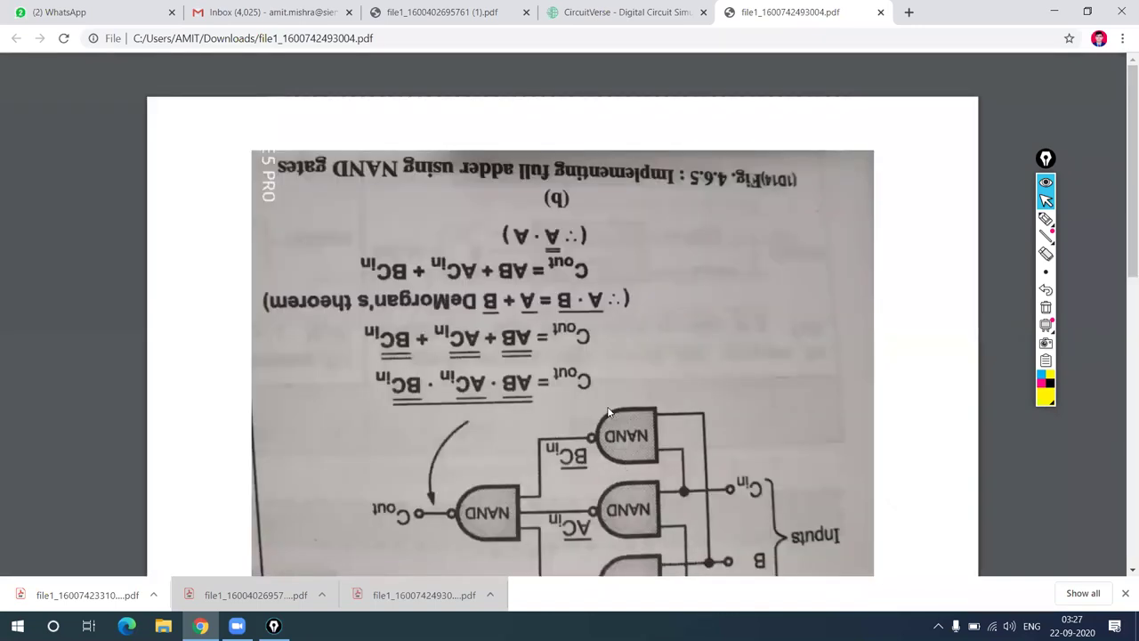
{"action": "right_click", "coordinate": [608, 203]}
{"action": "left_click", "coordinate": [652, 354]}
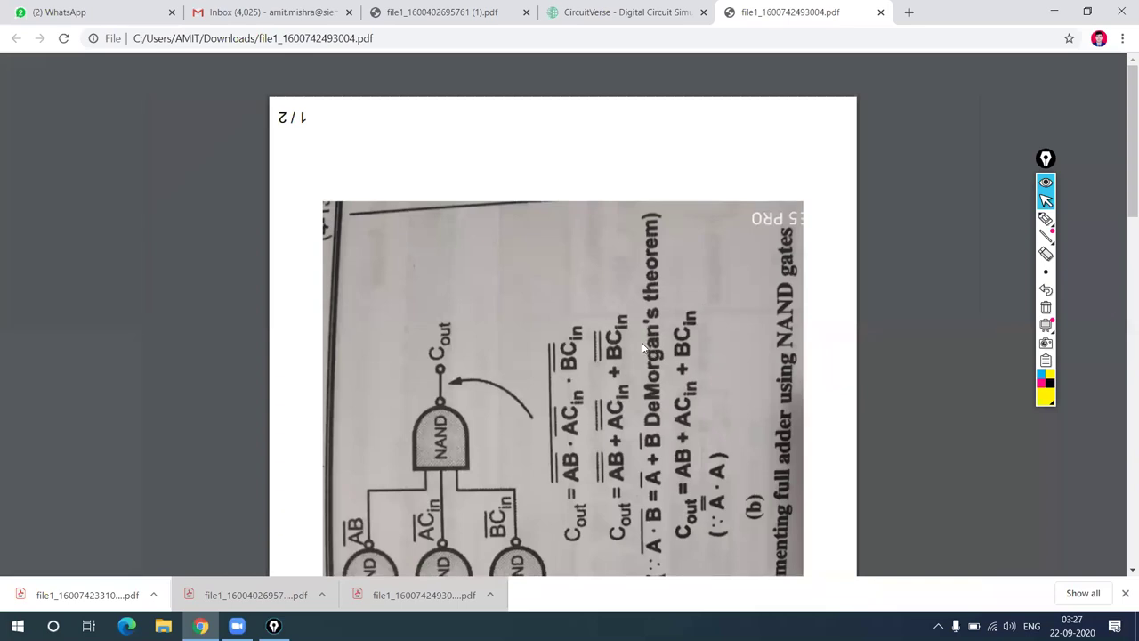
{"action": "right_click", "coordinate": [607, 333]}
{"action": "left_click", "coordinate": [666, 481]}
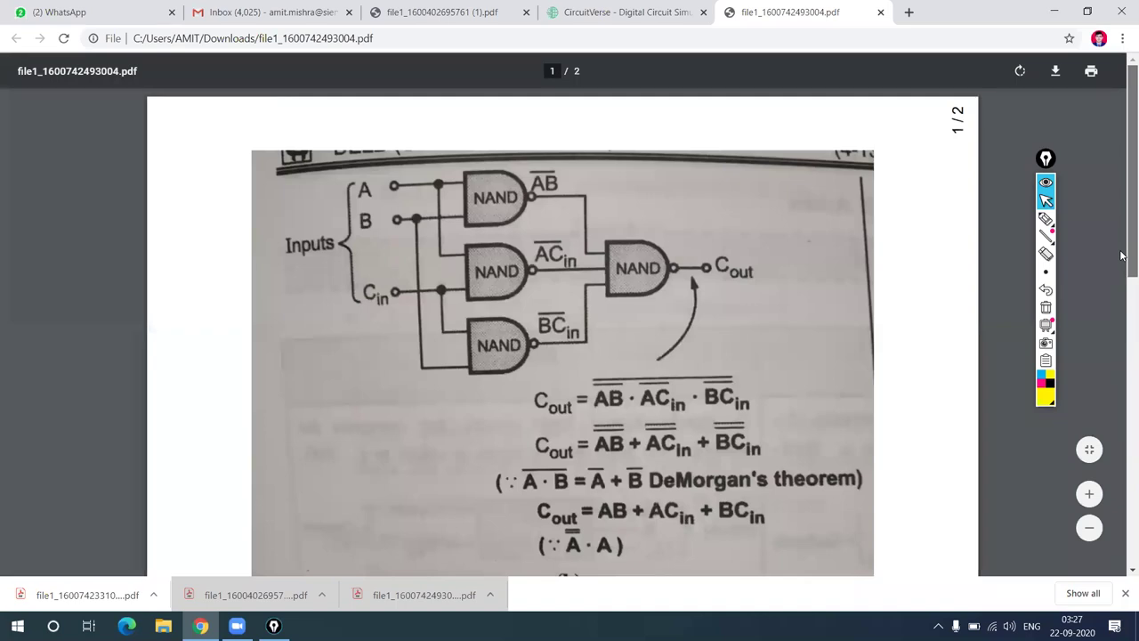
{"action": "scroll", "coordinate": [1122, 256], "scroll_direction": "down", "scroll_amount": 3}
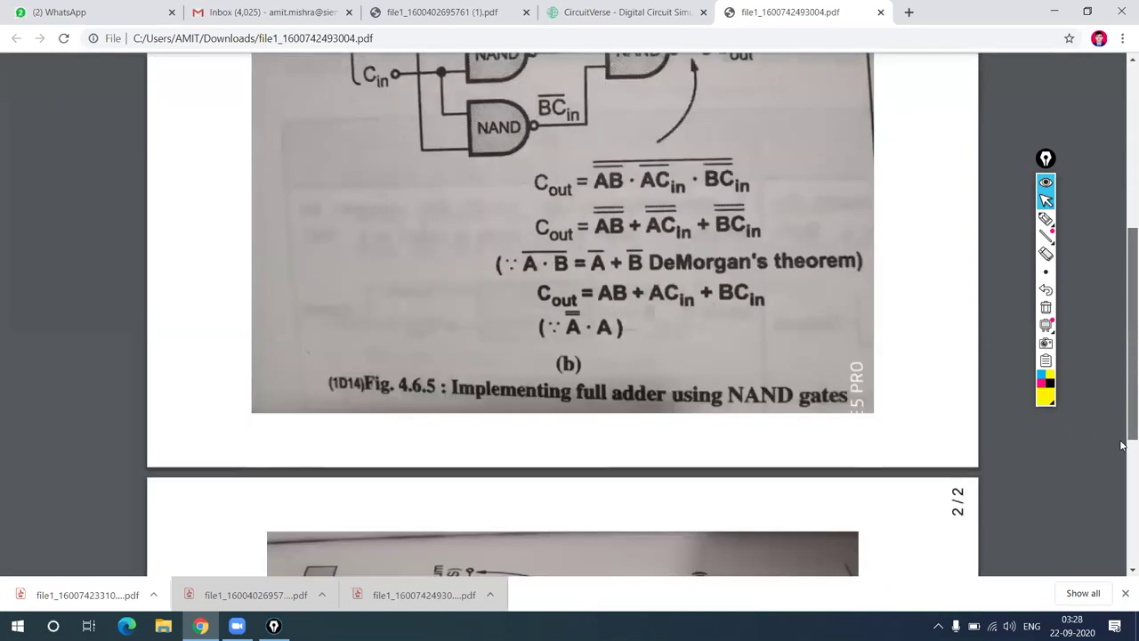